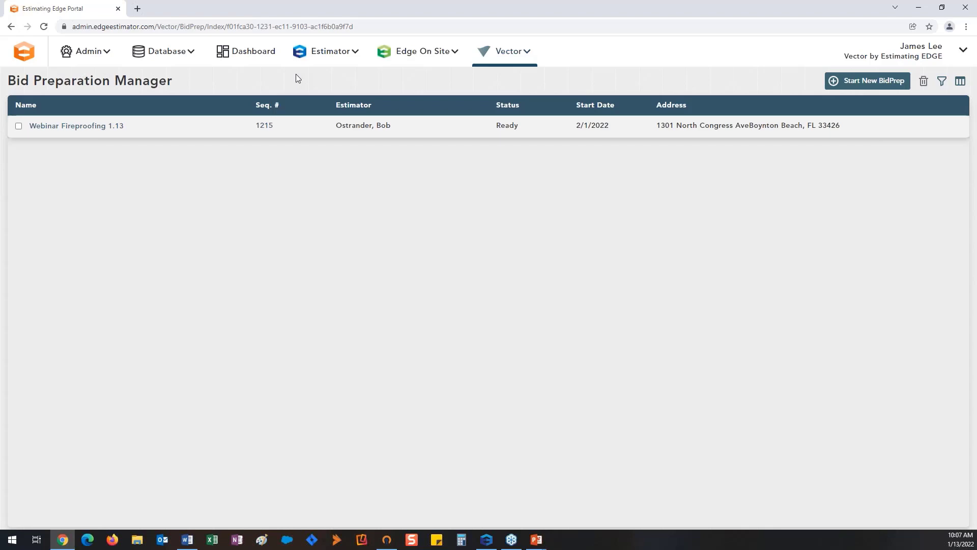
left_click(97, 52)
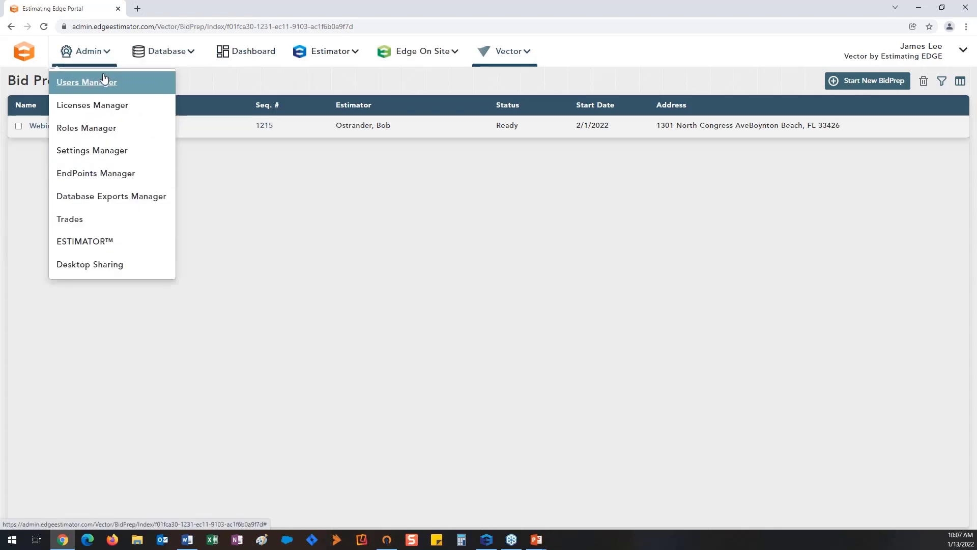
left_click(98, 52)
left_click(514, 61)
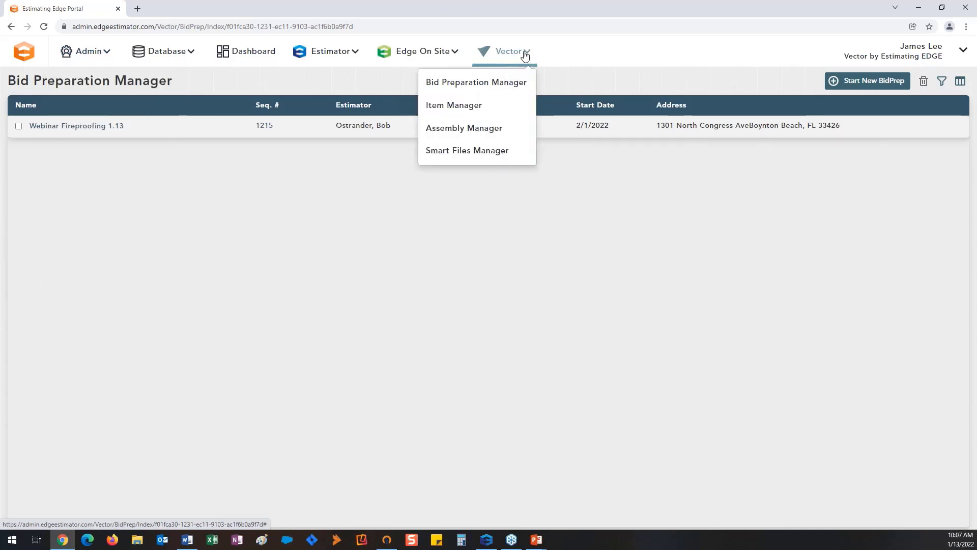
left_click(569, 84)
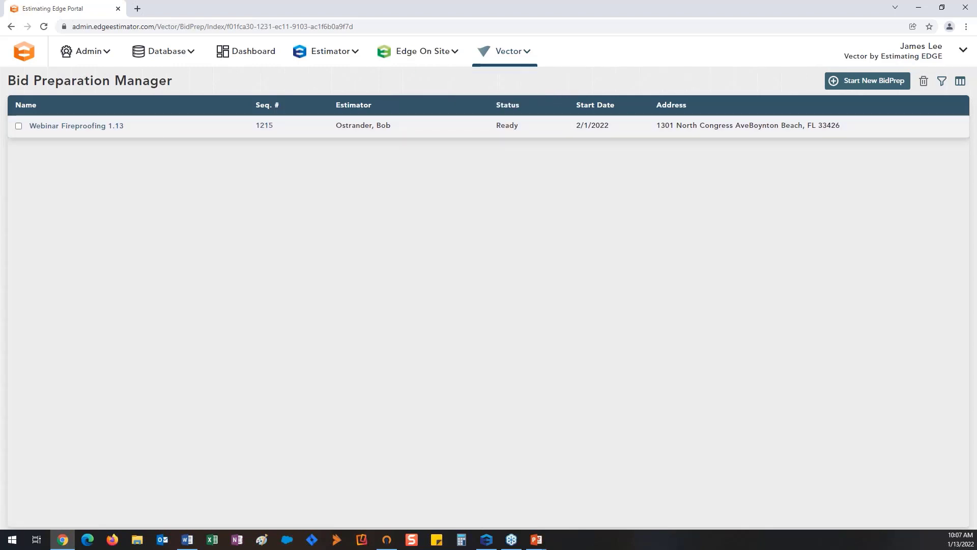
- Start a new bid preparation named "New bid vector FP 1.13" with bid number FP5 and the description "Fireproofing"
left_click(865, 81)
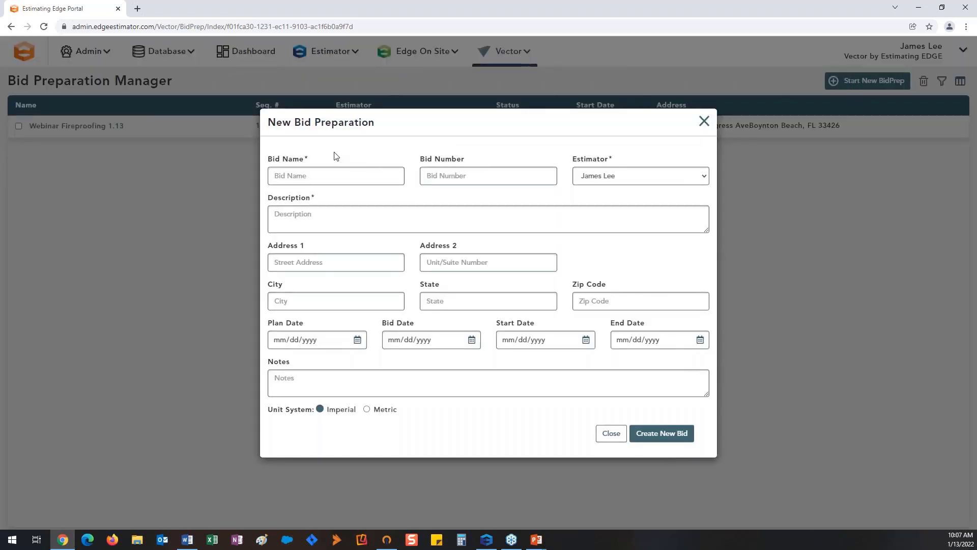
type("New bid")
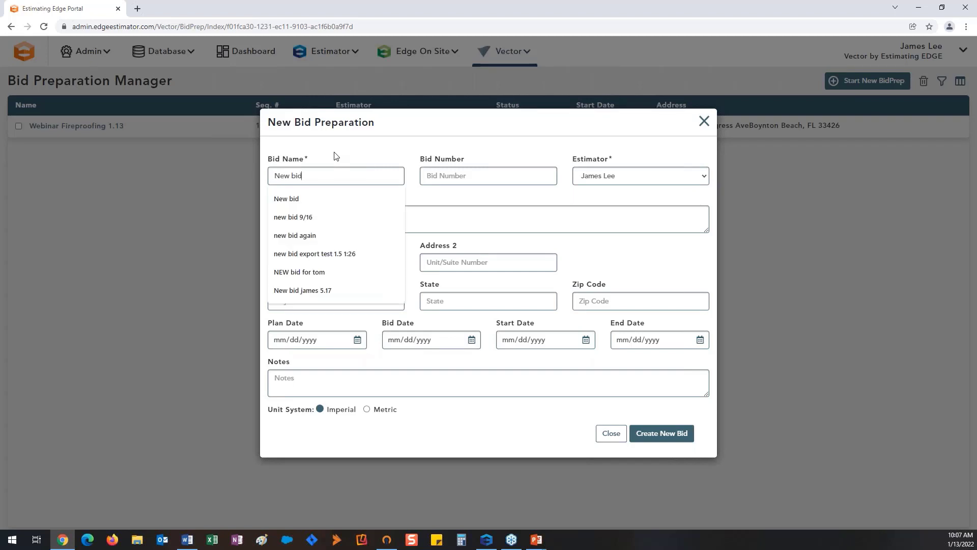
type(" vecto")
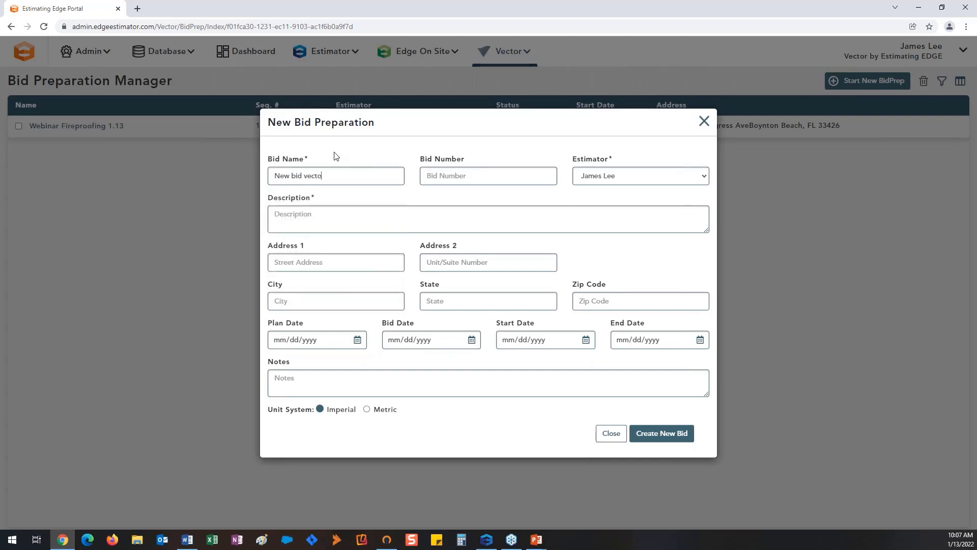
type("r FP 1.13")
left_click(440, 170)
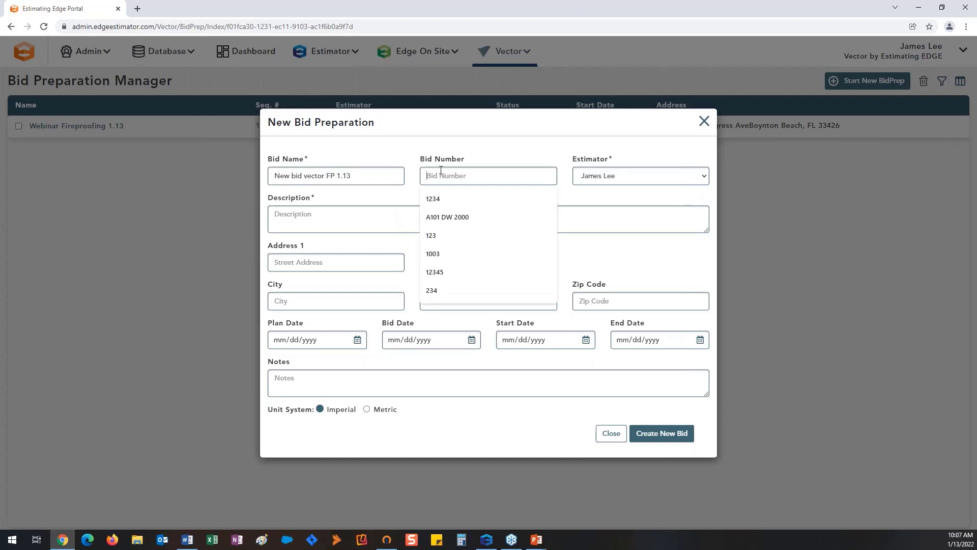
type("FP5")
left_click(313, 215)
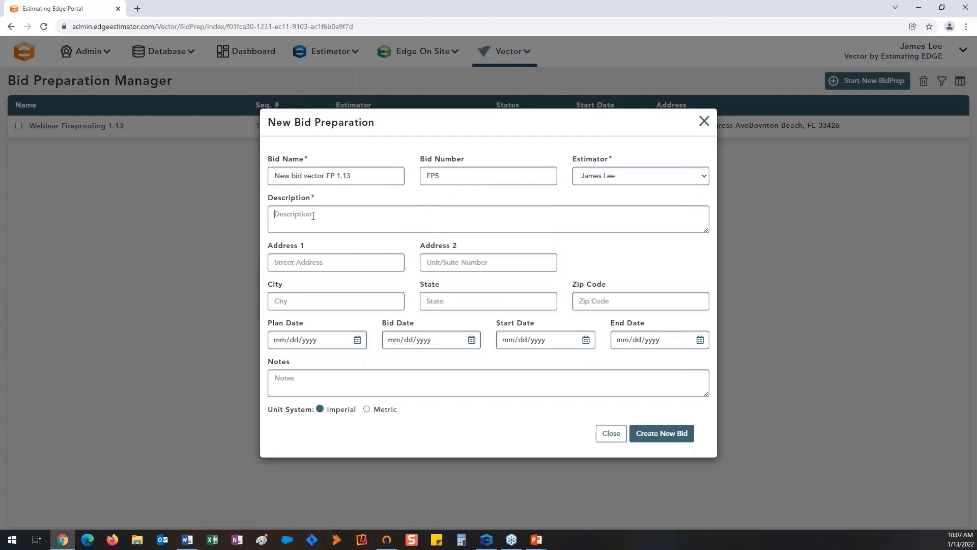
type("Fireproofing")
- Fill in the new bid's address fields from the saved address suggestion and create the bid
left_click(309, 259)
left_click(315, 285)
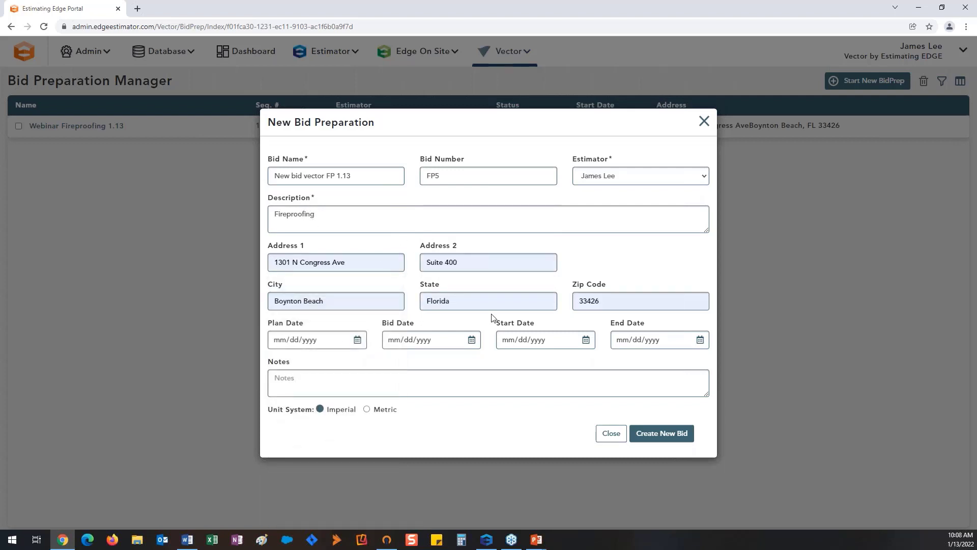
left_click(660, 435)
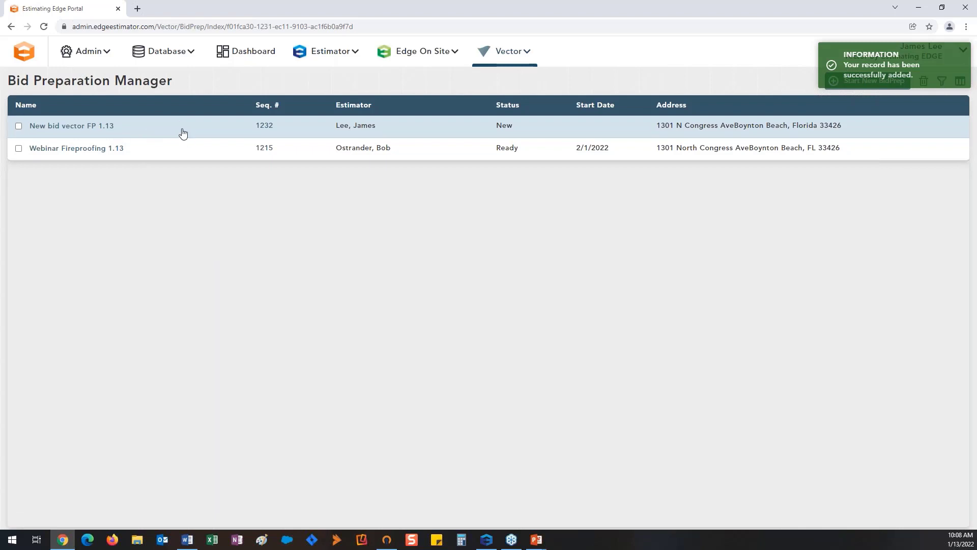
- Open the bid New bid vector FP 1.13 and review the notes and events areas of its overview
left_click(112, 126)
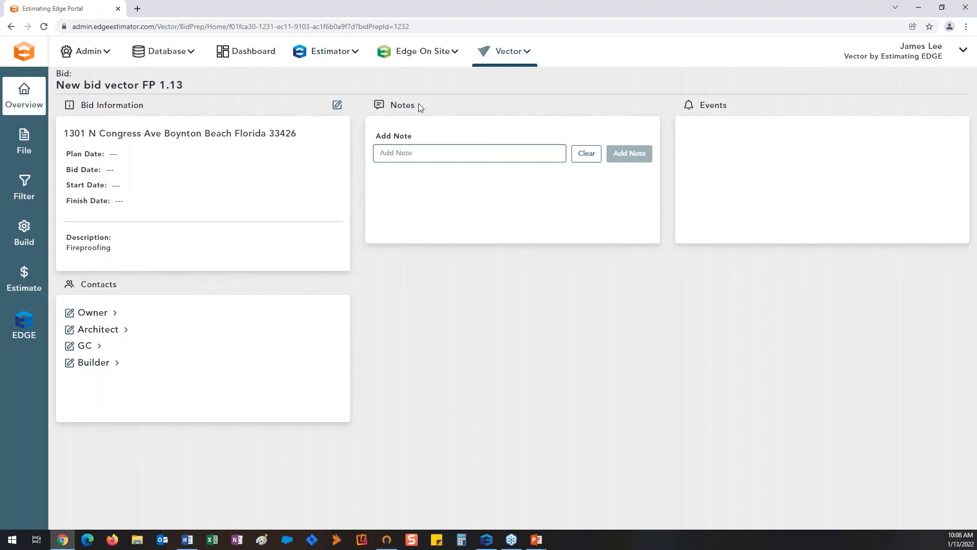
left_click_drag(728, 105, 698, 108)
left_click(742, 101)
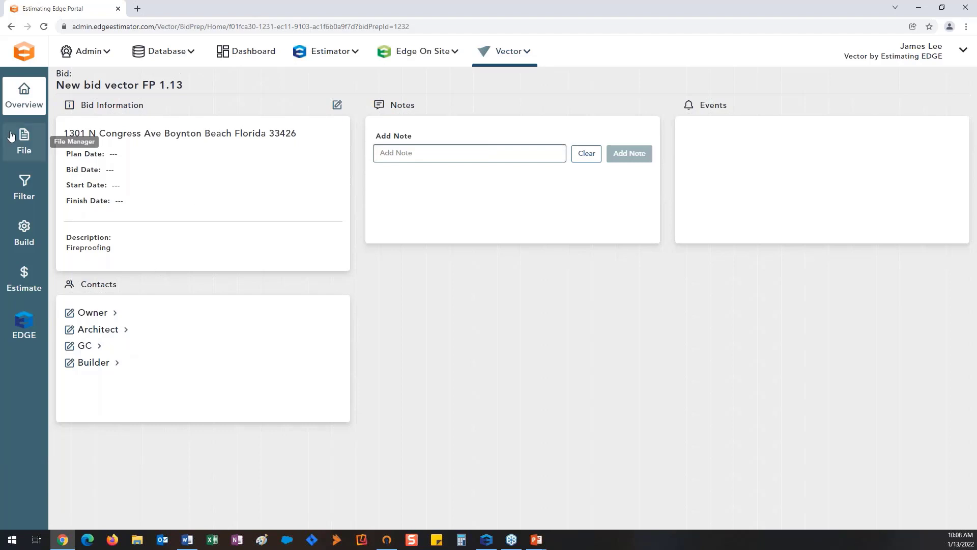
- Try to upload the Revit file 08V851-S-Bldg-KPFF 21_0927.rvt from Downloads to the bid's files
left_click(33, 141)
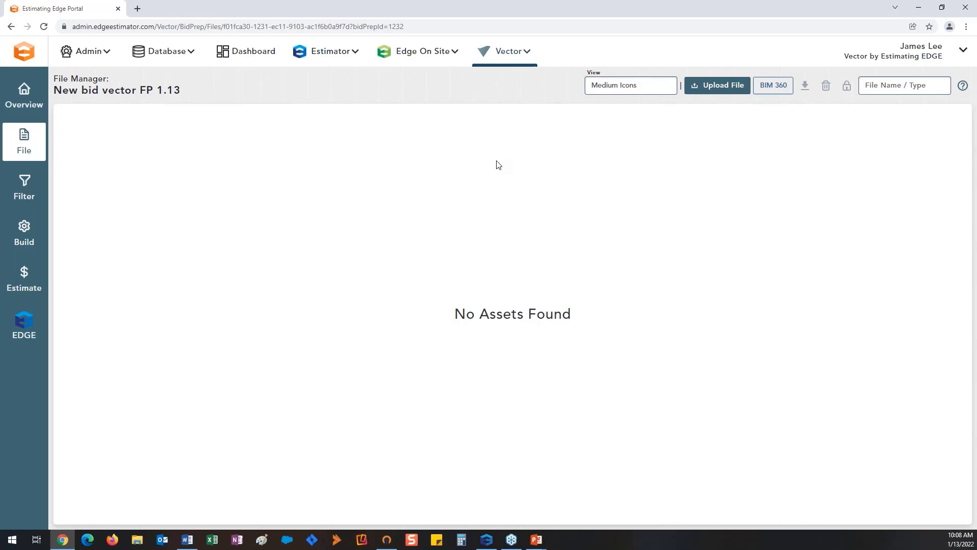
left_click(721, 86)
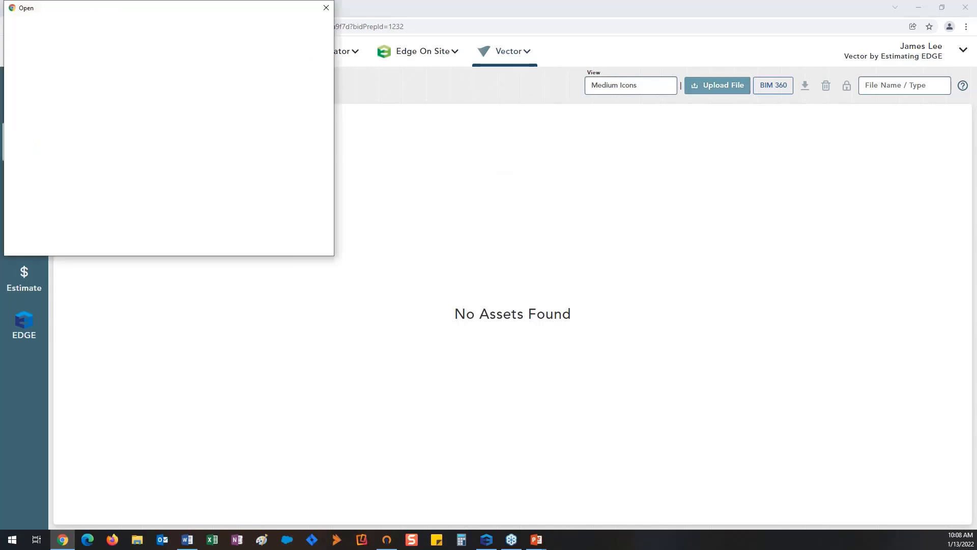
left_click(351, 244)
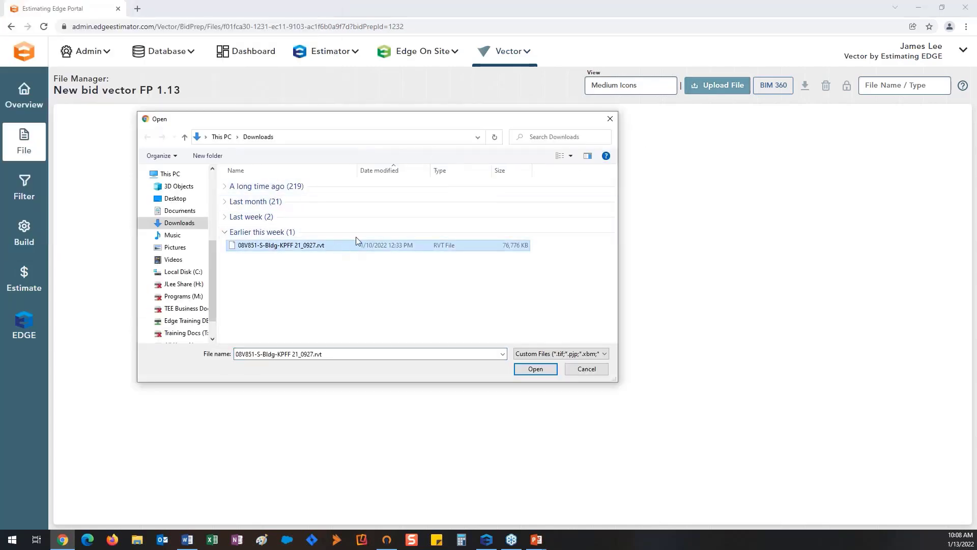
left_click(535, 370)
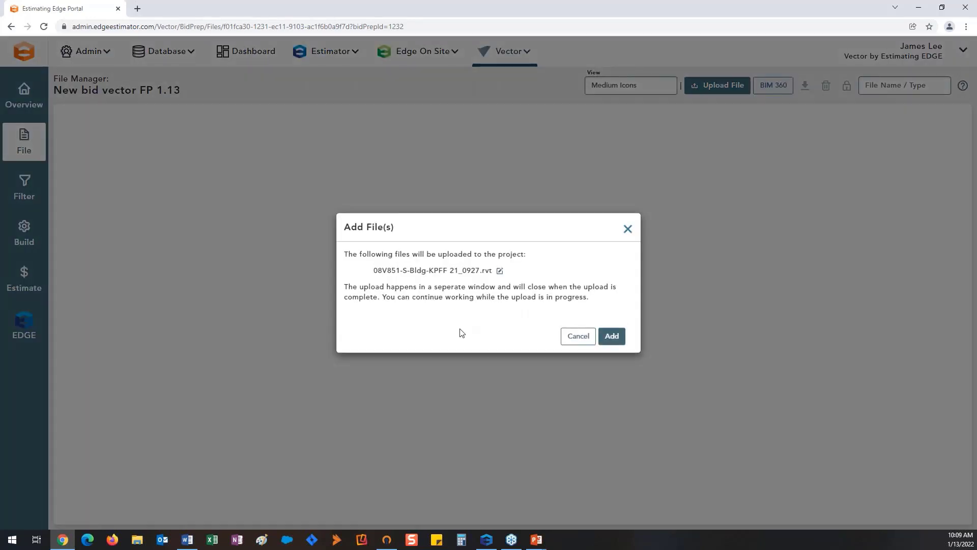
left_click(613, 338)
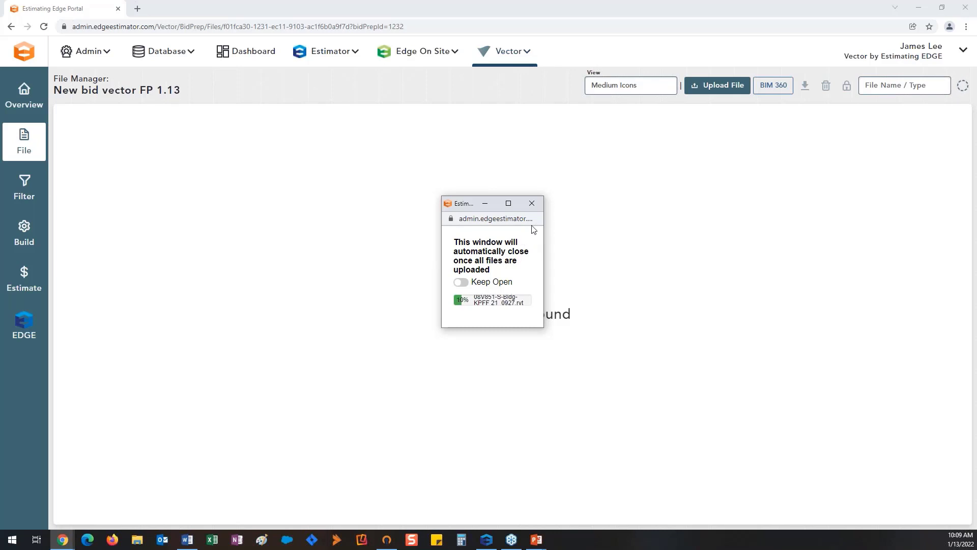
left_click(531, 203)
- Return to the bid list and open the existing bid Webinar Fireproofing 1.13
left_click(526, 60)
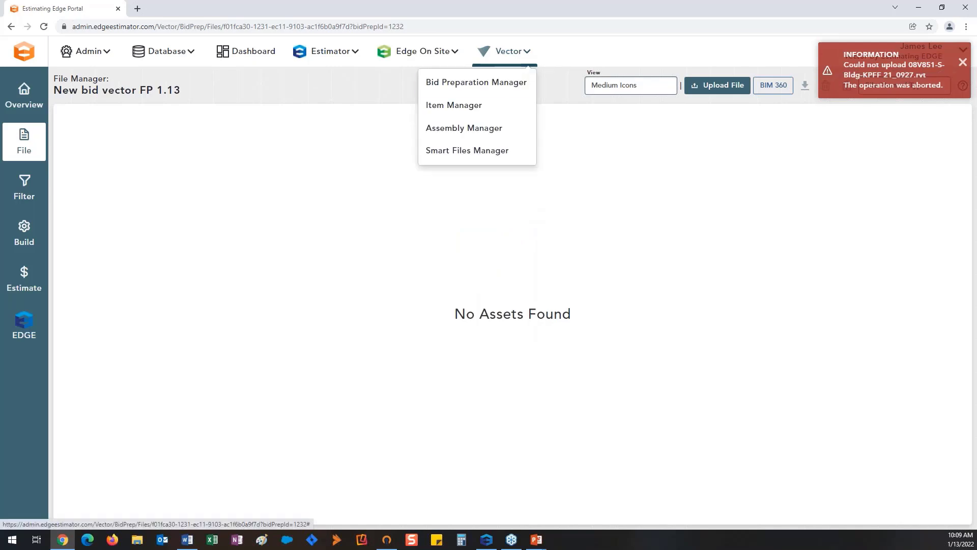
left_click(505, 89)
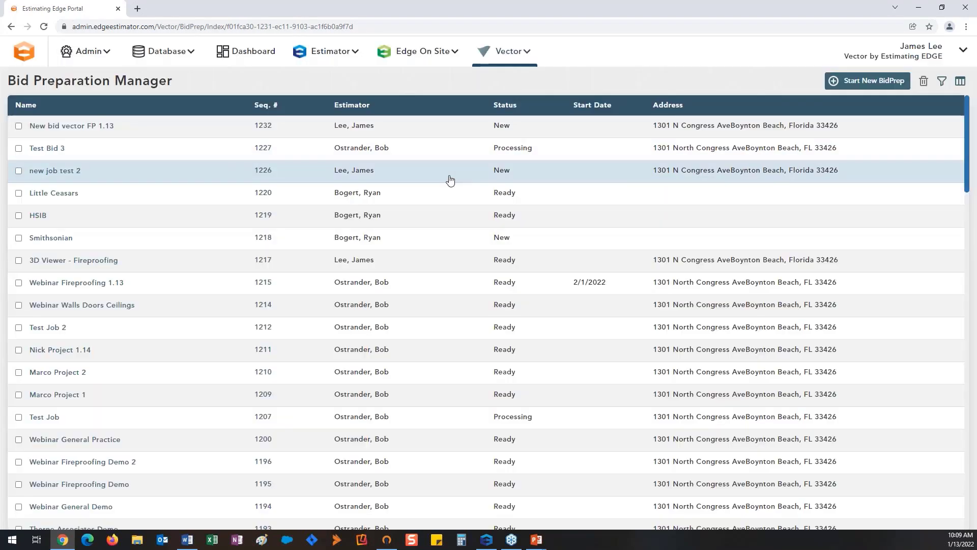
left_click(104, 288)
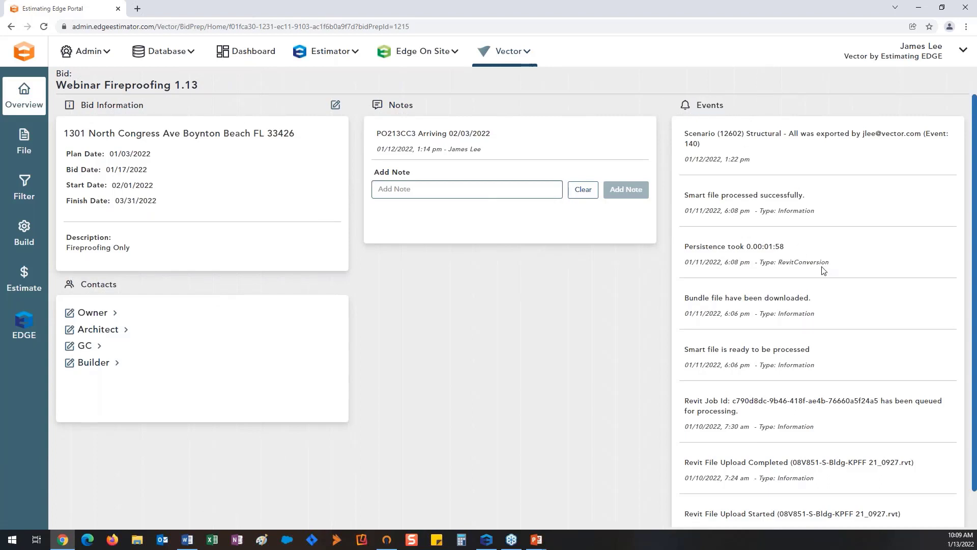
- Examine the bid's event history from the Revit file upload through to the smart file processing
scroll(823, 270, "down", 1)
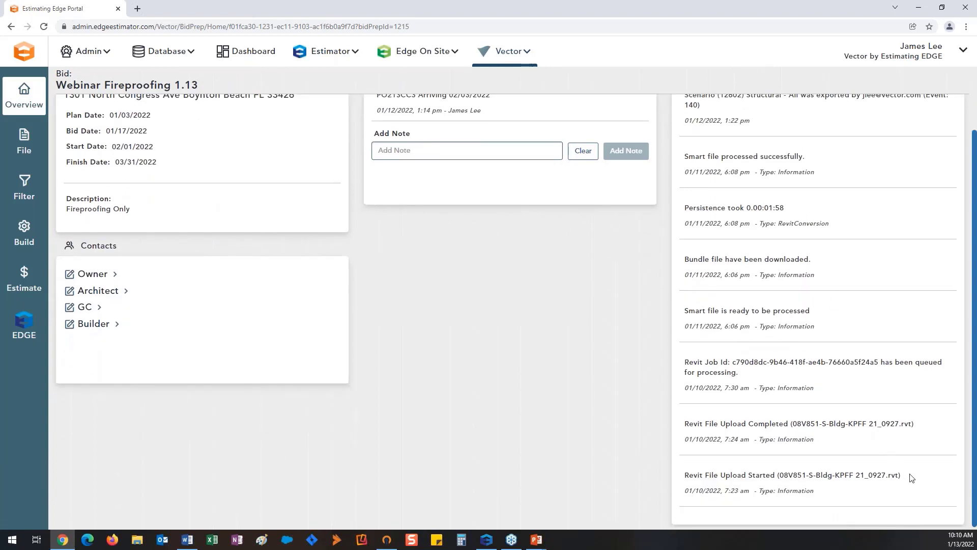
left_click_drag(911, 477, 685, 475)
left_click(764, 373)
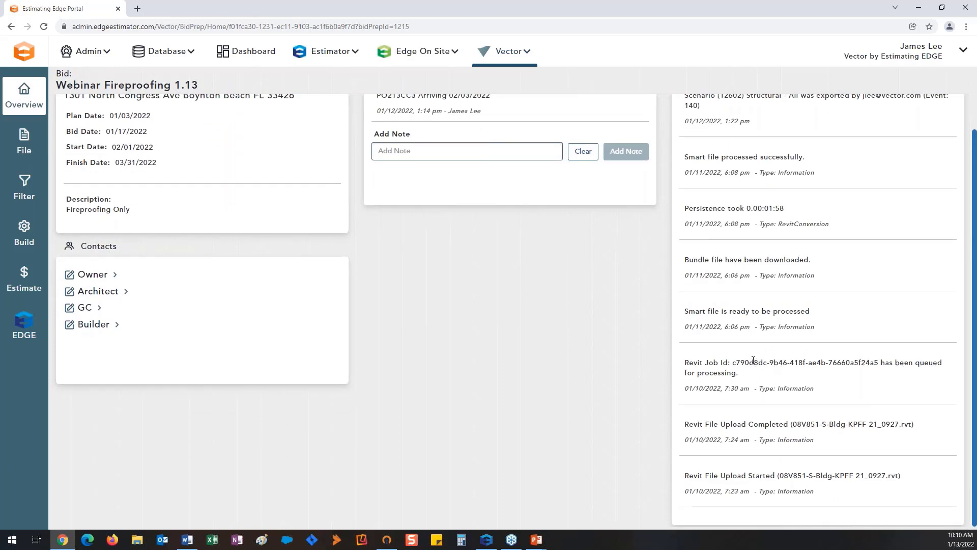
scroll(753, 360, "up", 1)
left_click_drag(805, 195, 684, 196)
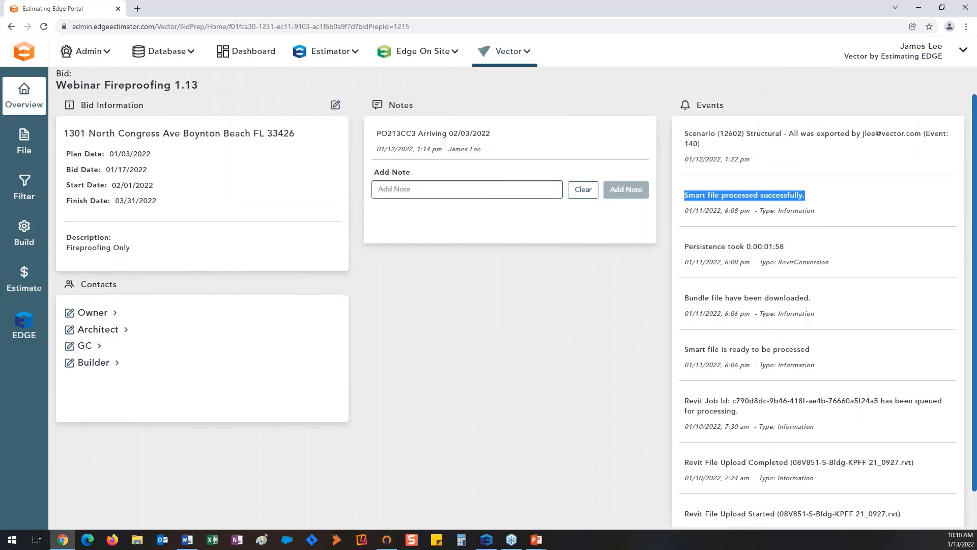
left_click(831, 202)
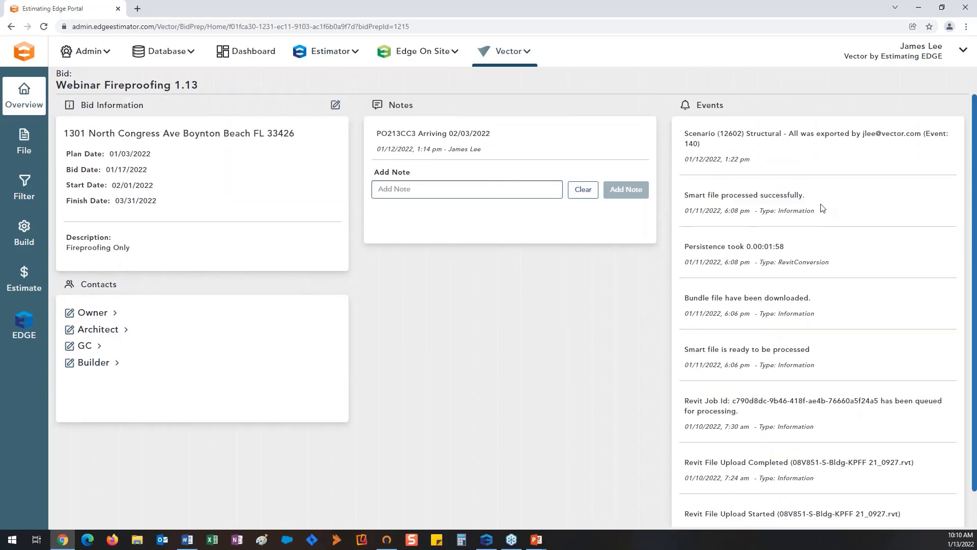
- Look over the bid's plan and section files, and open its filter manager with all filters collapsed
left_click(23, 140)
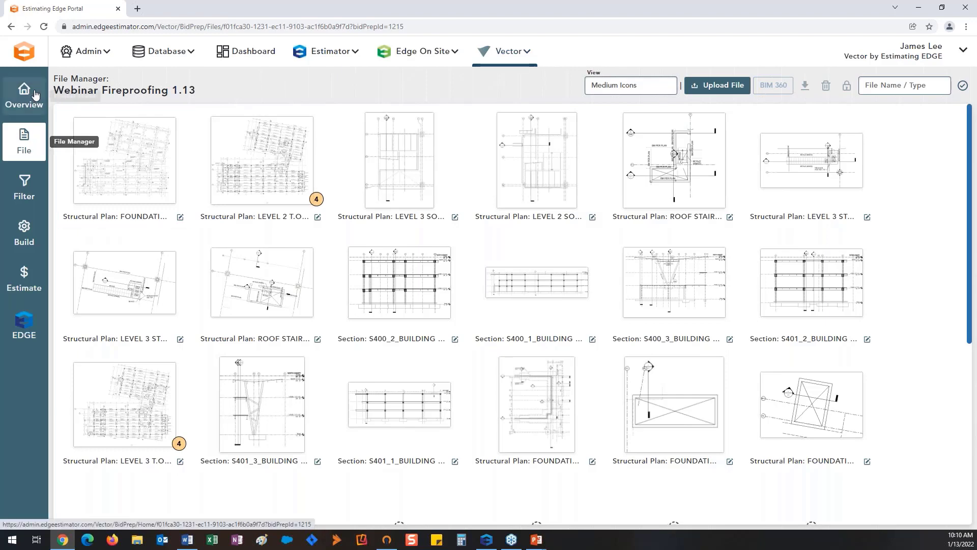
left_click(36, 188)
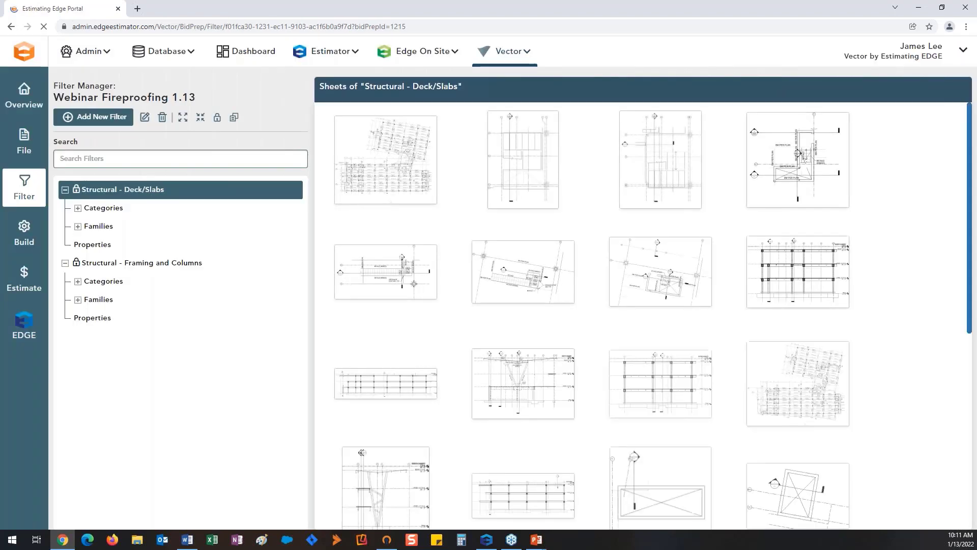
left_click(200, 117)
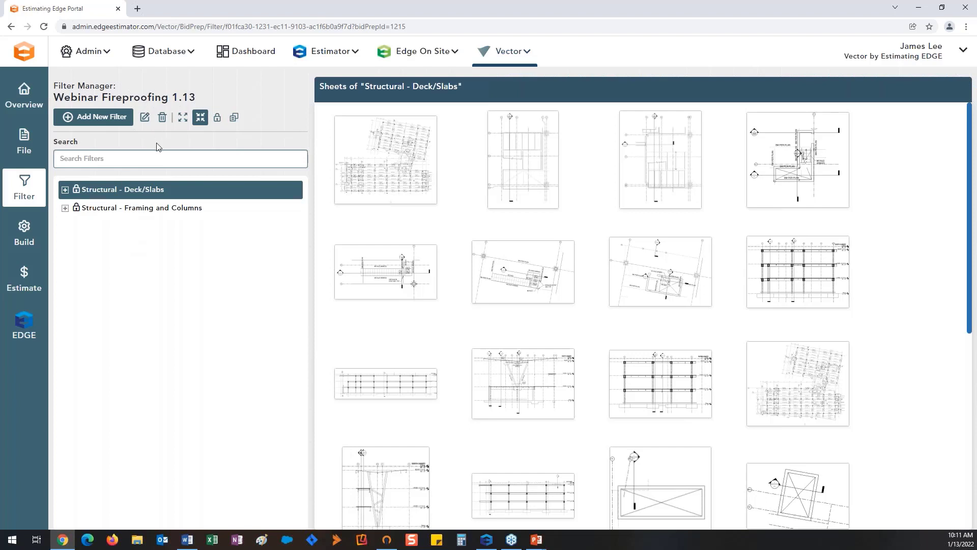
- Add a new filter named "Structural - Framing and columns 1.13" and select it in the filter list
left_click(96, 117)
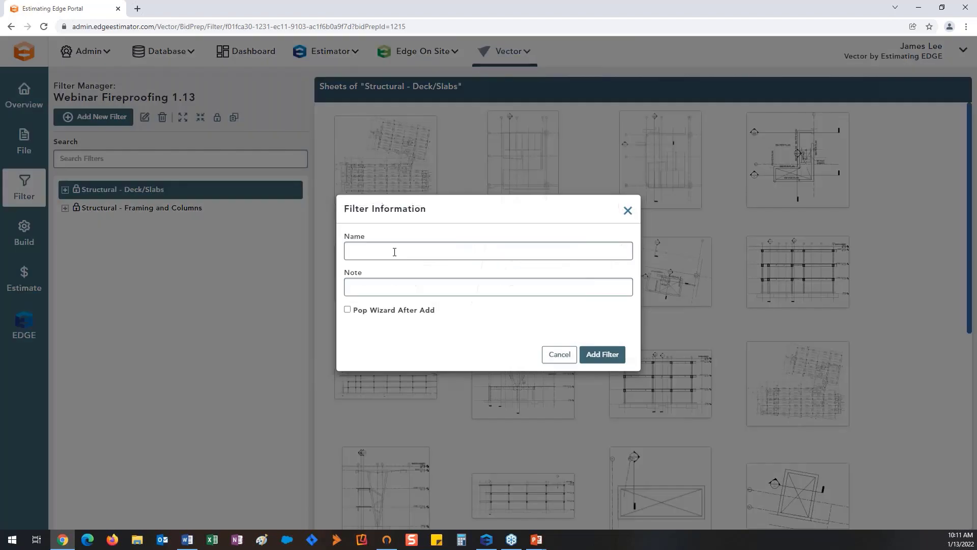
type("Structural - Framing and columns 1.13")
left_click(609, 355)
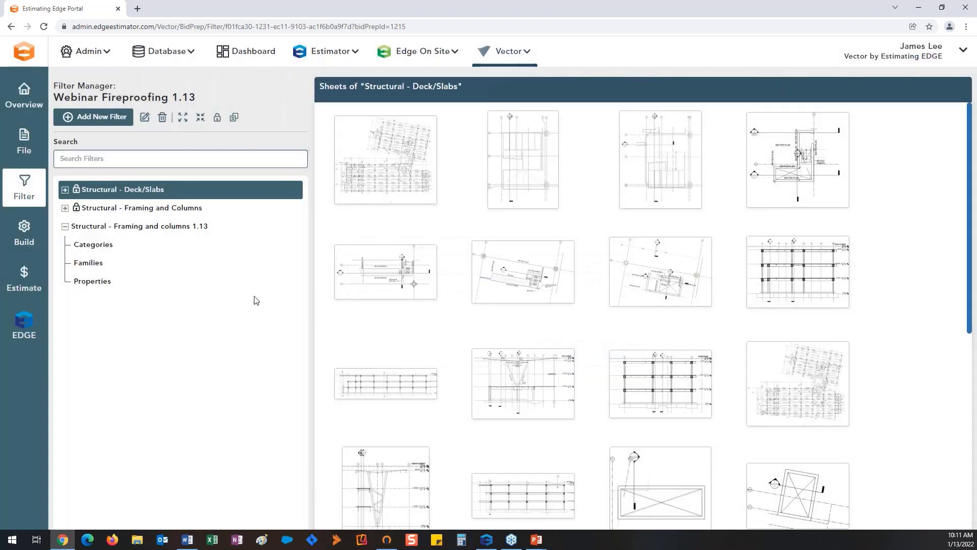
mouse_move(200, 245)
mouse_move(217, 227)
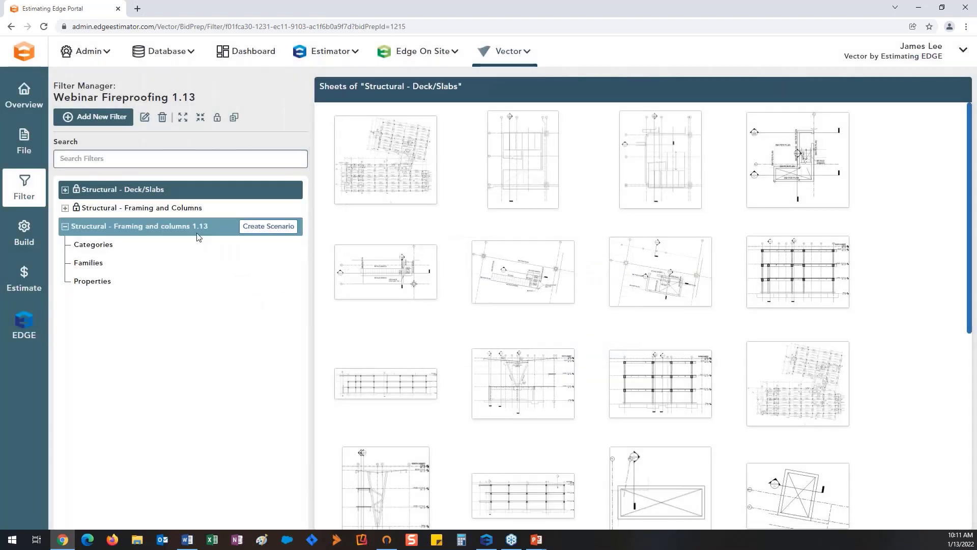
left_click(214, 225)
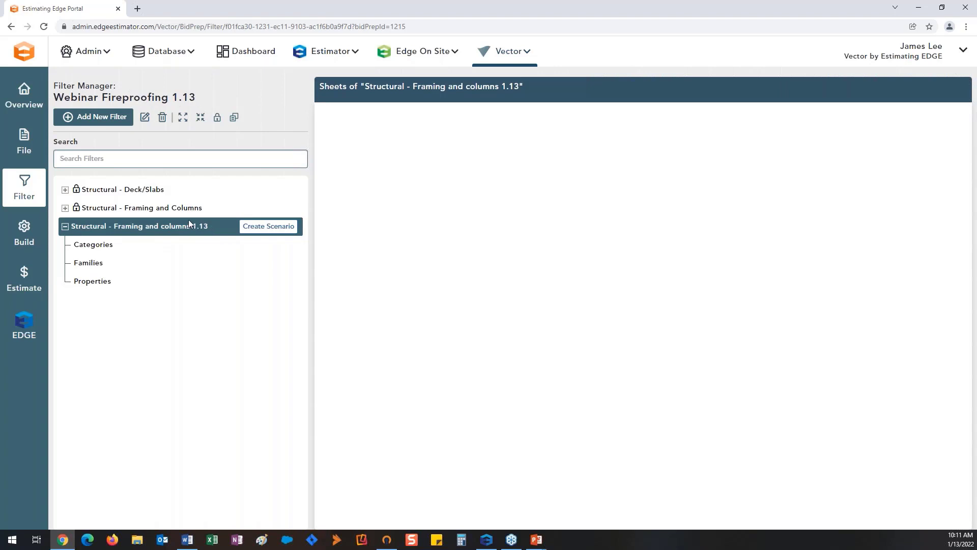
- Edit the categories of the Structural - Framing and columns 1.13 filter and enable Structural Framing in the Model group
mouse_move(128, 243)
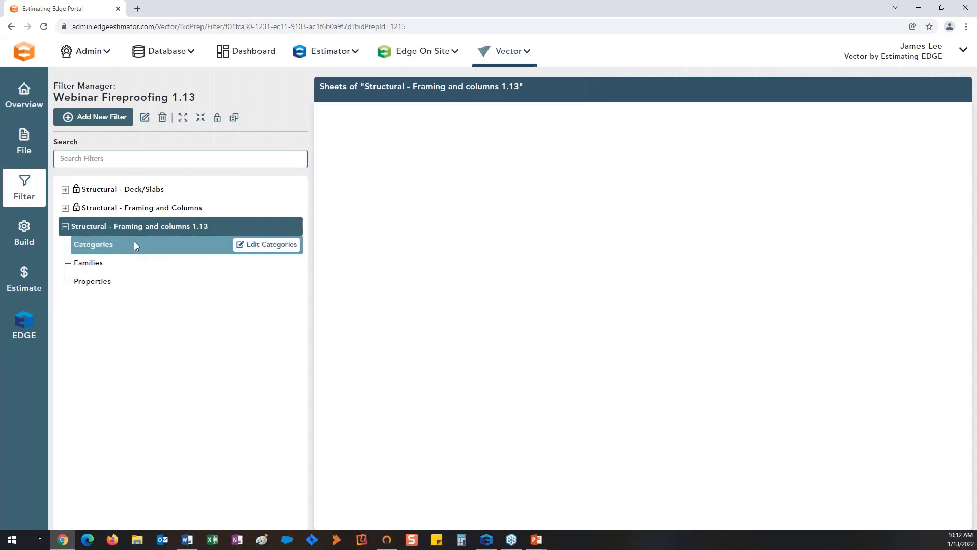
left_click(279, 247)
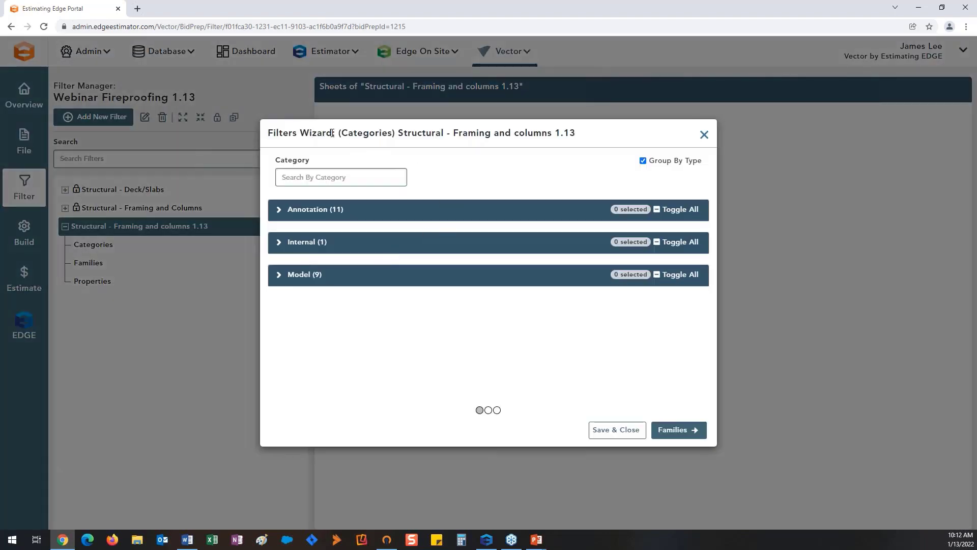
left_click_drag(340, 134, 395, 134)
left_click(395, 134)
left_click(283, 279)
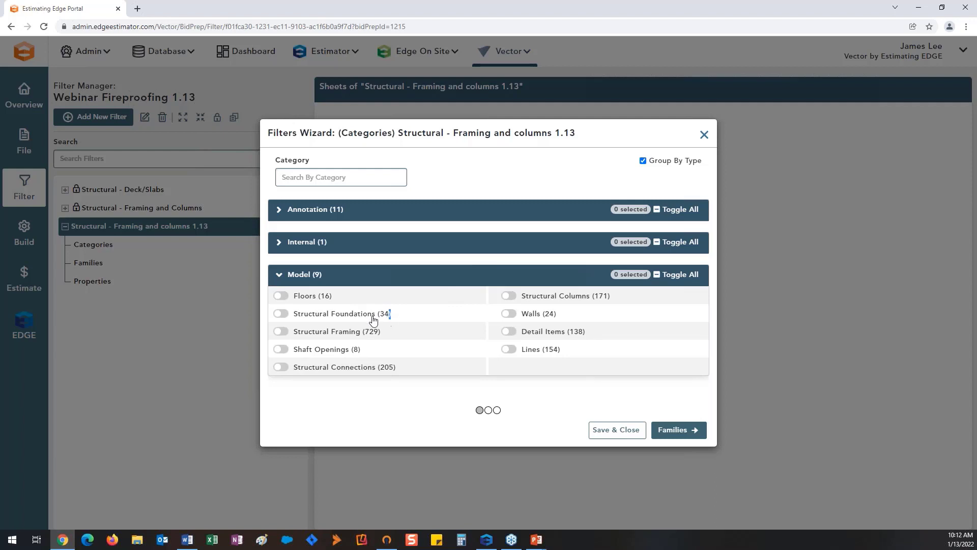
left_click_drag(382, 316, 345, 340)
left_click(345, 340)
left_click(280, 331)
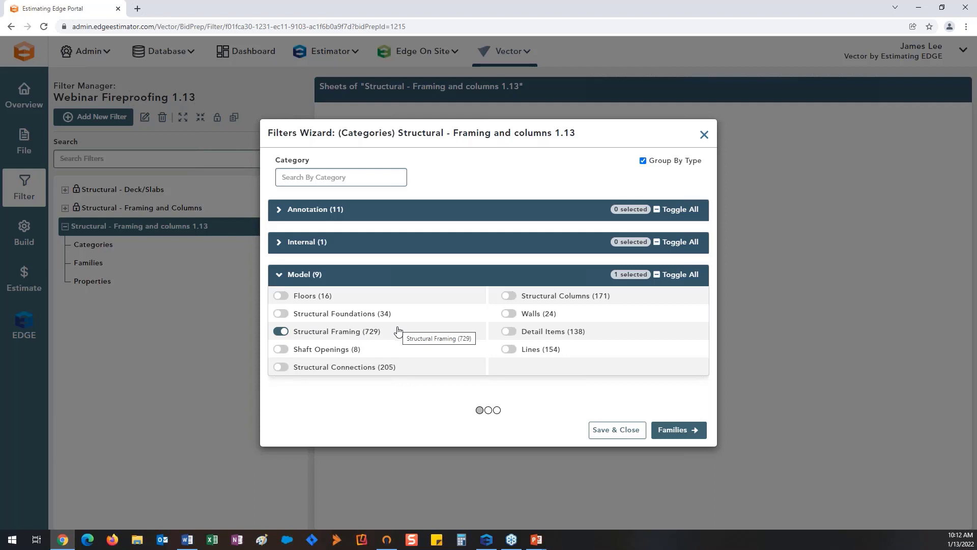
- Enable the Structural Columns category for the filter and show the Structural Columns group in the families stage
left_click(511, 296)
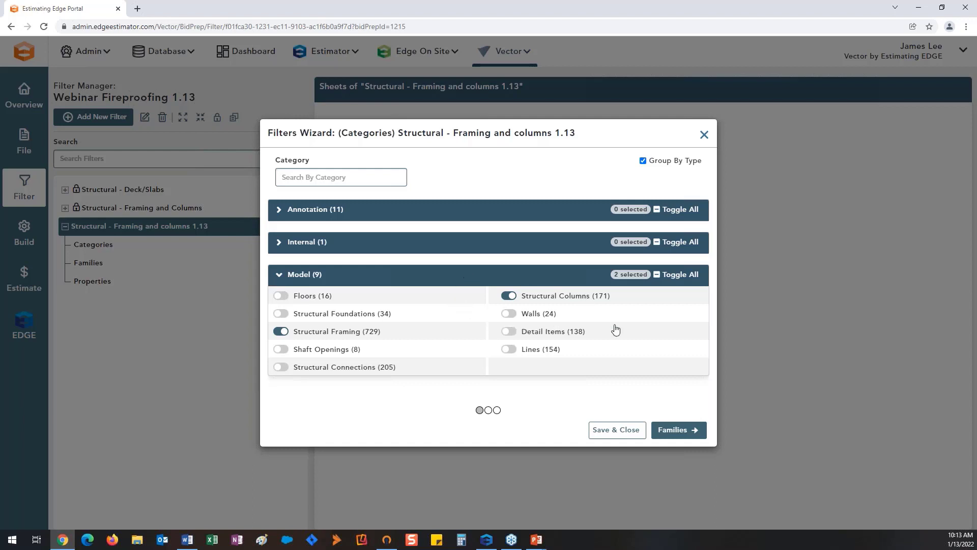
left_click(692, 436)
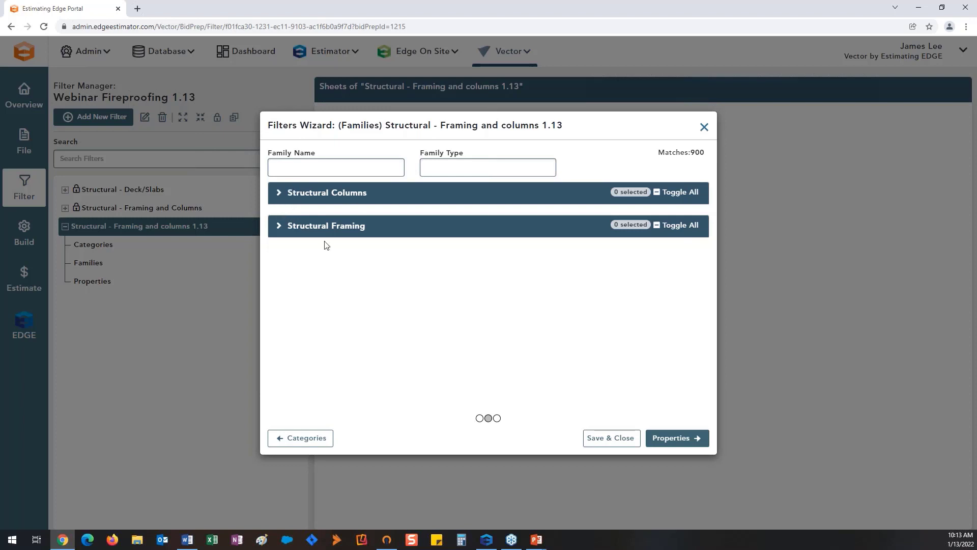
left_click(280, 197)
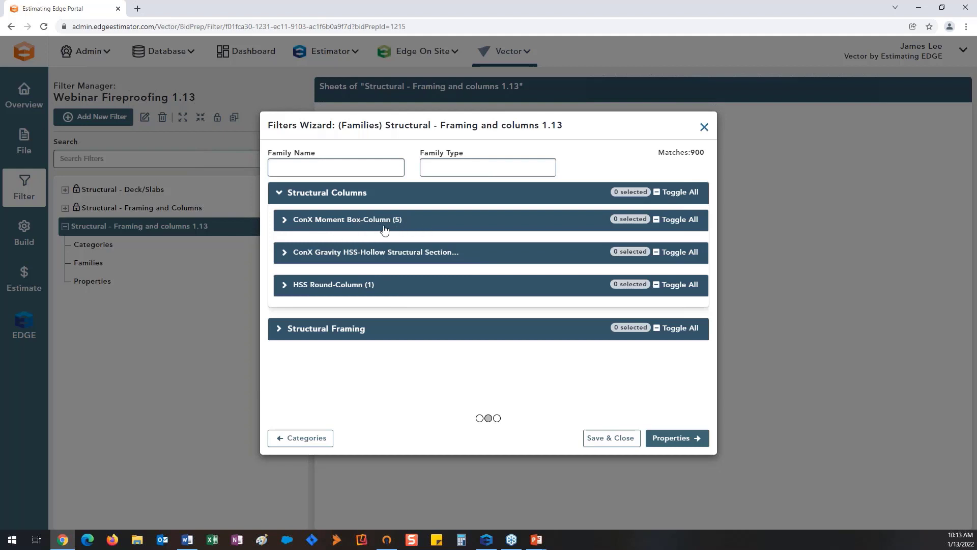
- Examine the column types in the ConX Moment Box-Column and ConX Gravity HSS-Hollow Structural Section families, briefly toggling BOX16X16X2-1/4
left_click(284, 221)
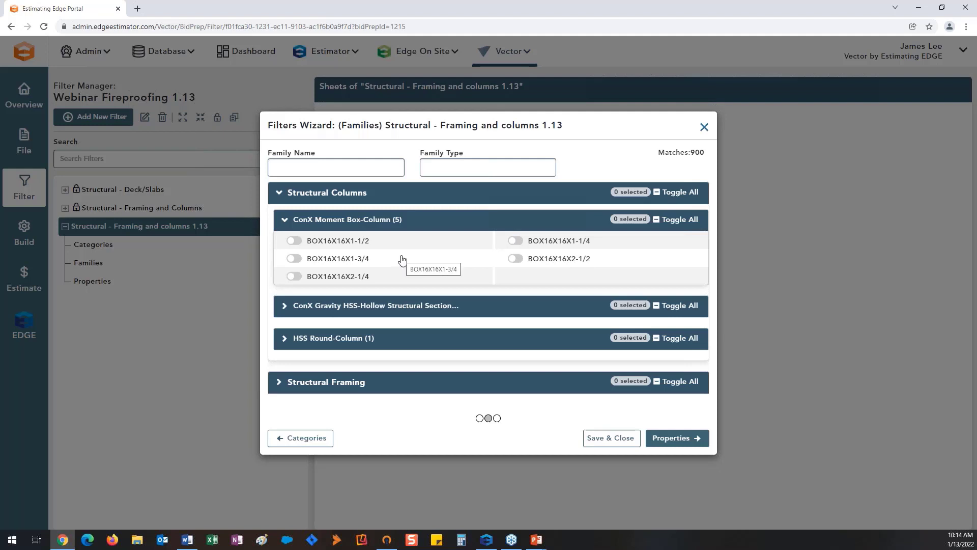
left_click(292, 277)
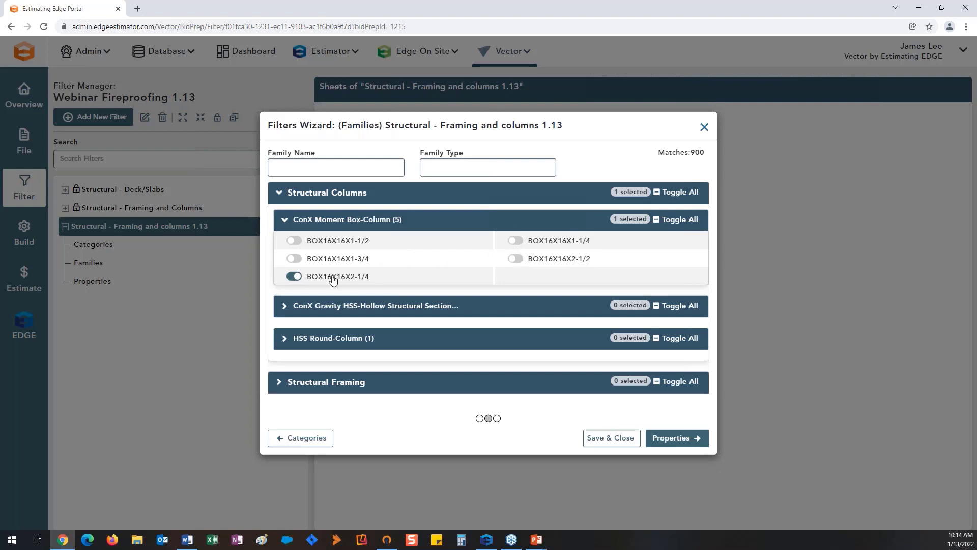
left_click(295, 276)
left_click(311, 307)
scroll(321, 336, "down", 2)
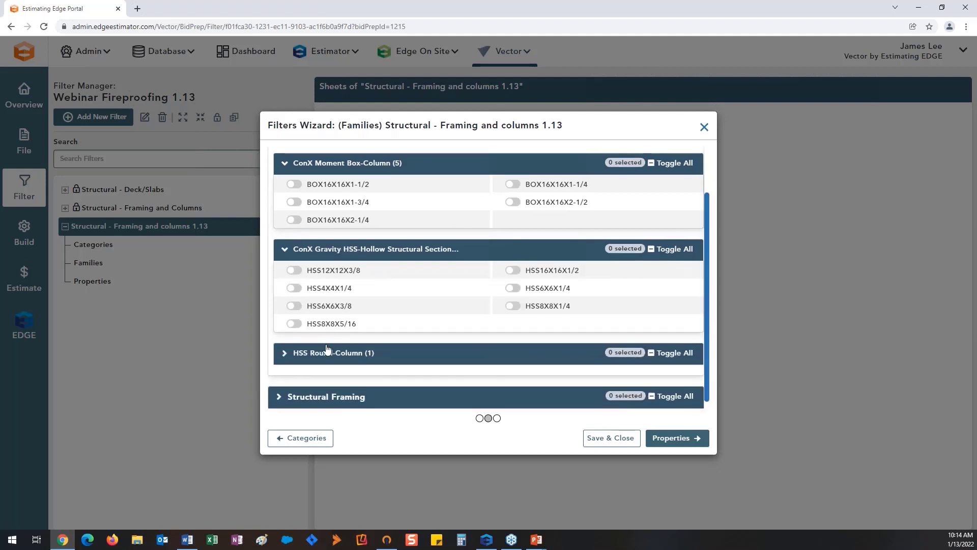
scroll(299, 315, "up", 1)
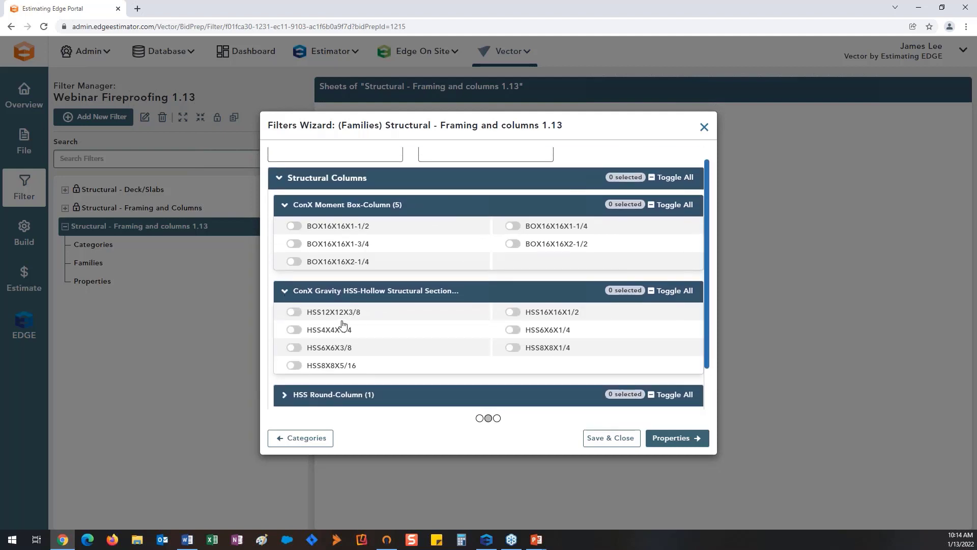
left_click(284, 291)
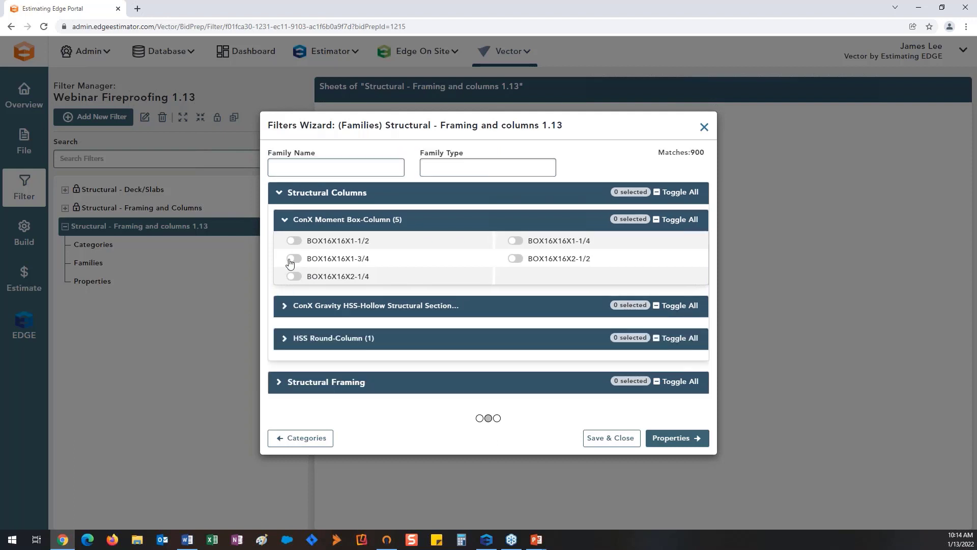
left_click(286, 220)
- Select all family types under Structural Columns, check them within the ConX families, and collapse the group
left_click(657, 193)
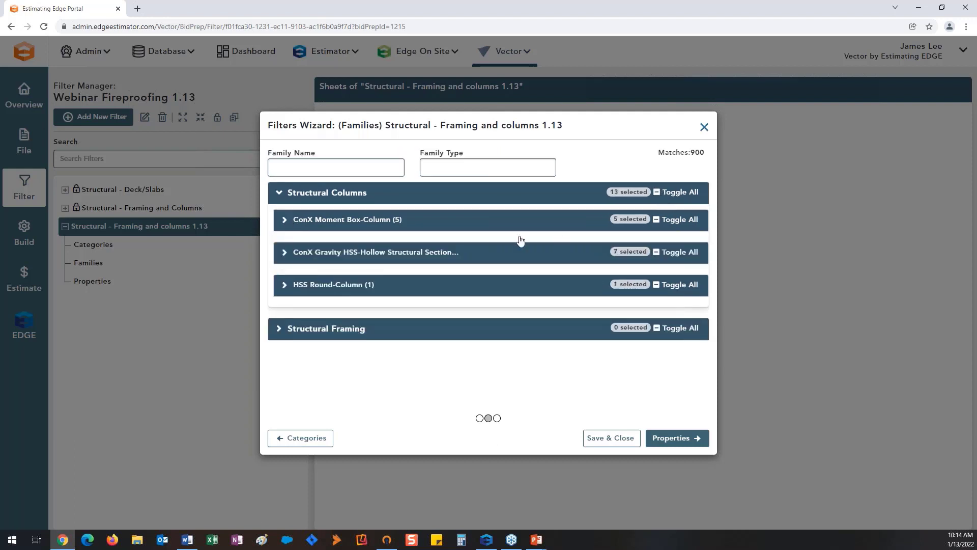
left_click(359, 222)
left_click(378, 306)
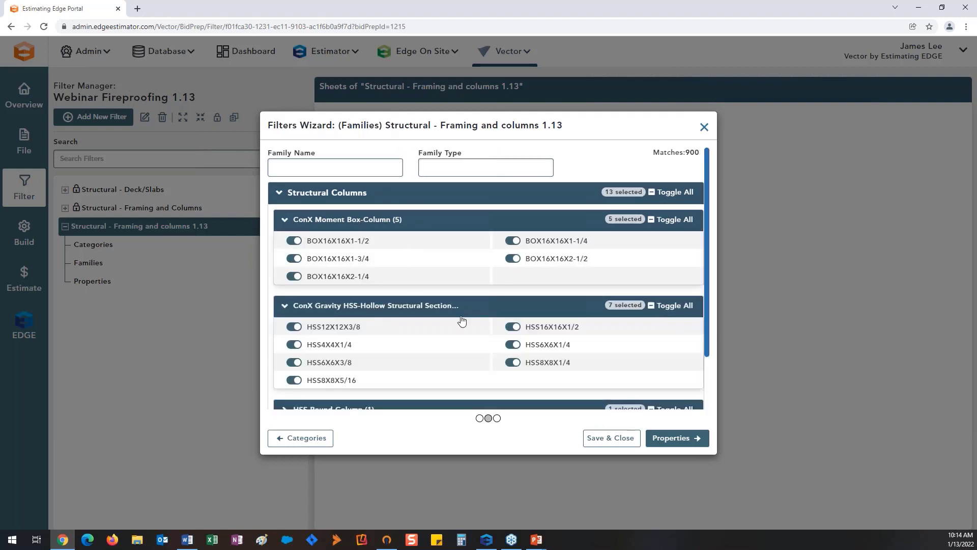
left_click(371, 307)
left_click(363, 230)
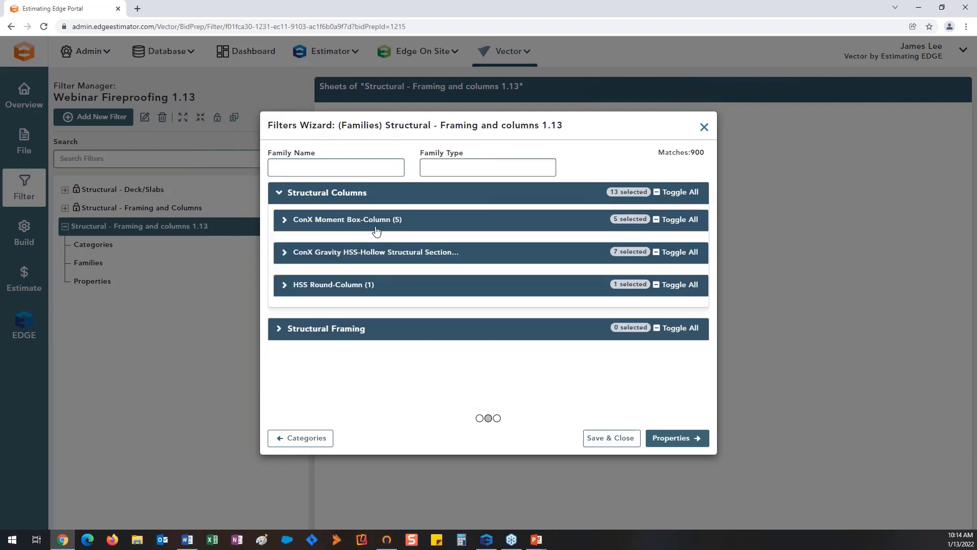
left_click(279, 193)
- Select every ConX W-Wide Flange size in the Structural Framing families
left_click(277, 229)
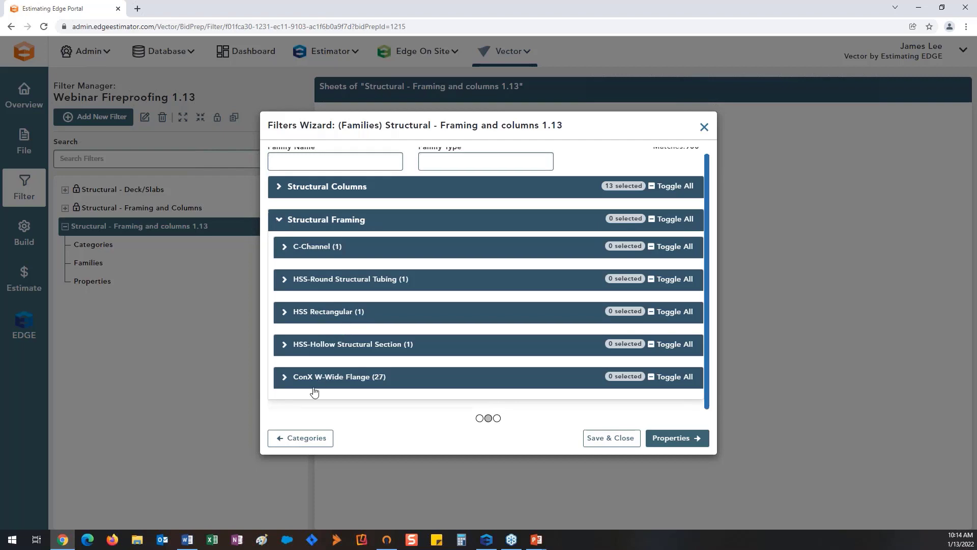
left_click(297, 383)
scroll(415, 336, "down", 3)
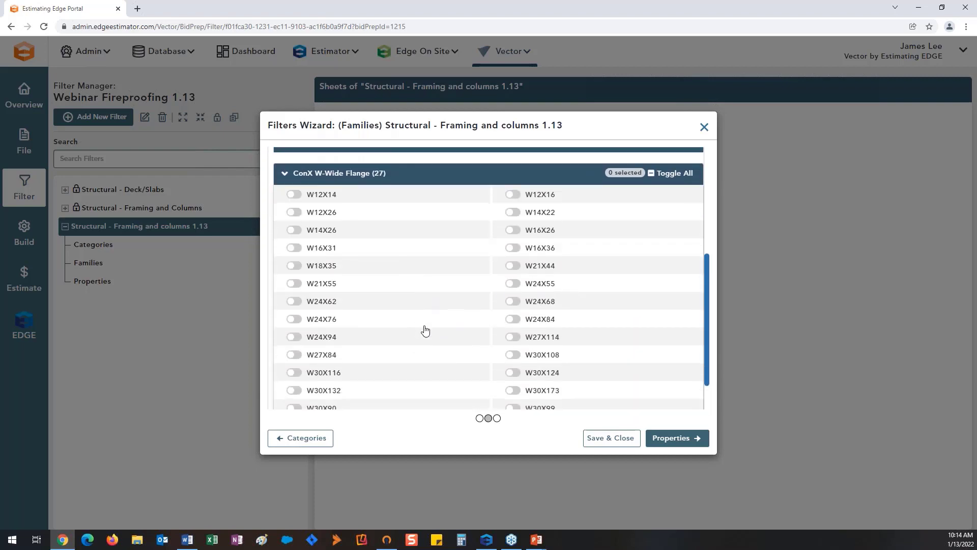
scroll(461, 297, "up", 1)
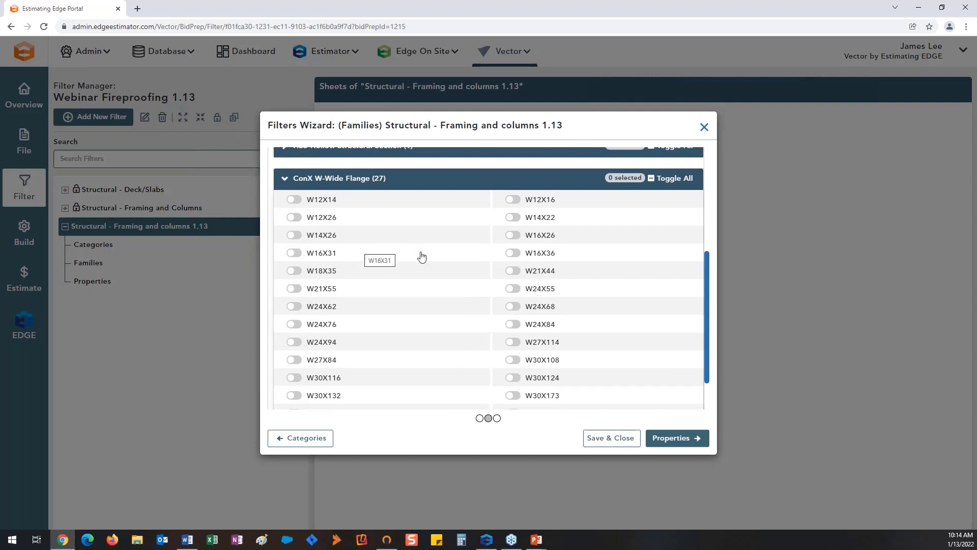
scroll(430, 205, "up", 1)
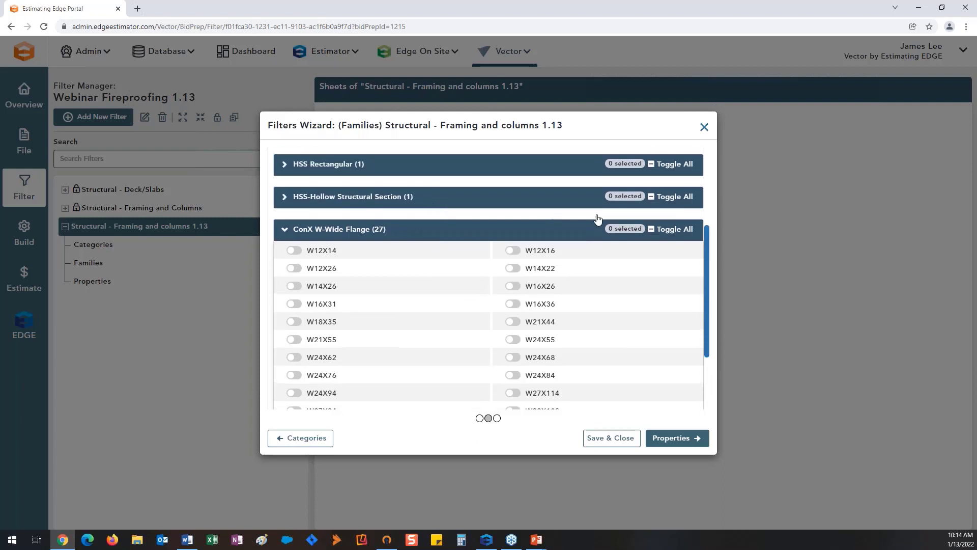
left_click(650, 229)
scroll(518, 229, "up", 2)
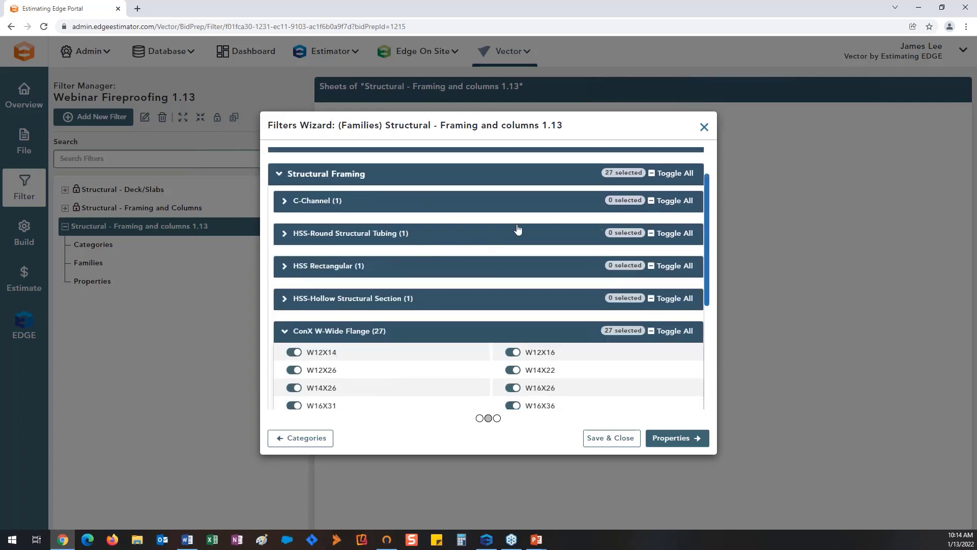
- Include all the remaining Structural Framing families in the filter, review the selected types, and collapse the group
left_click(655, 174)
left_click(653, 176)
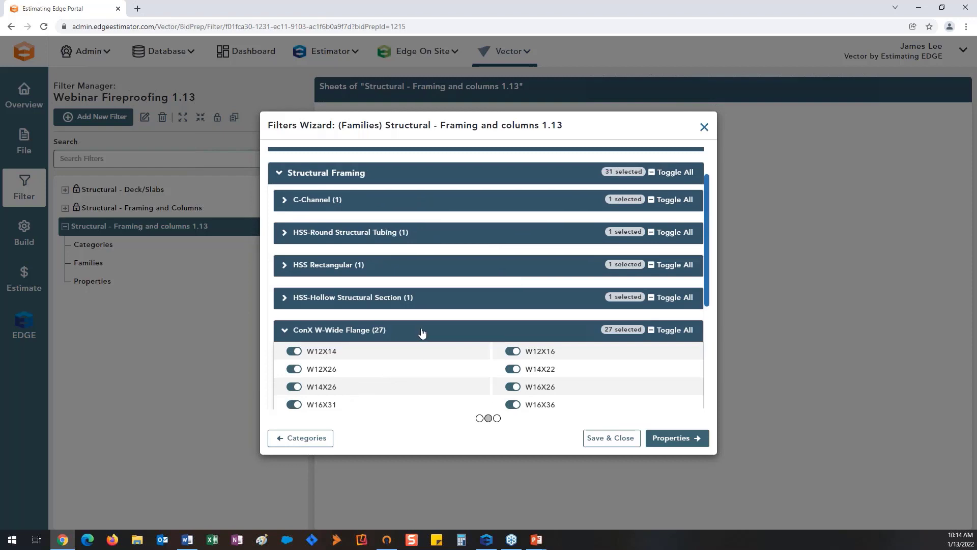
scroll(399, 331, "down", 4)
scroll(382, 345, "up", 6)
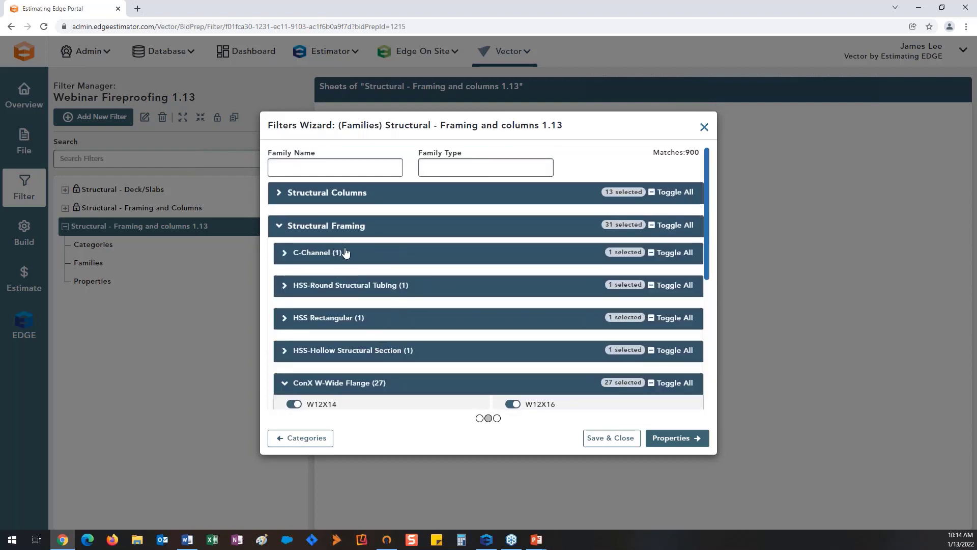
scroll(406, 290, "down", 4)
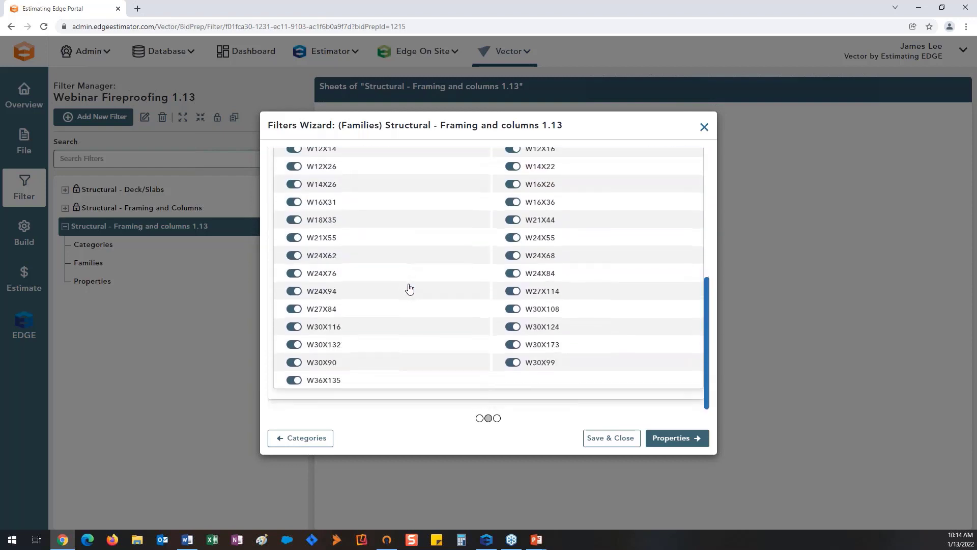
scroll(435, 343, "up", 5)
left_click(278, 225)
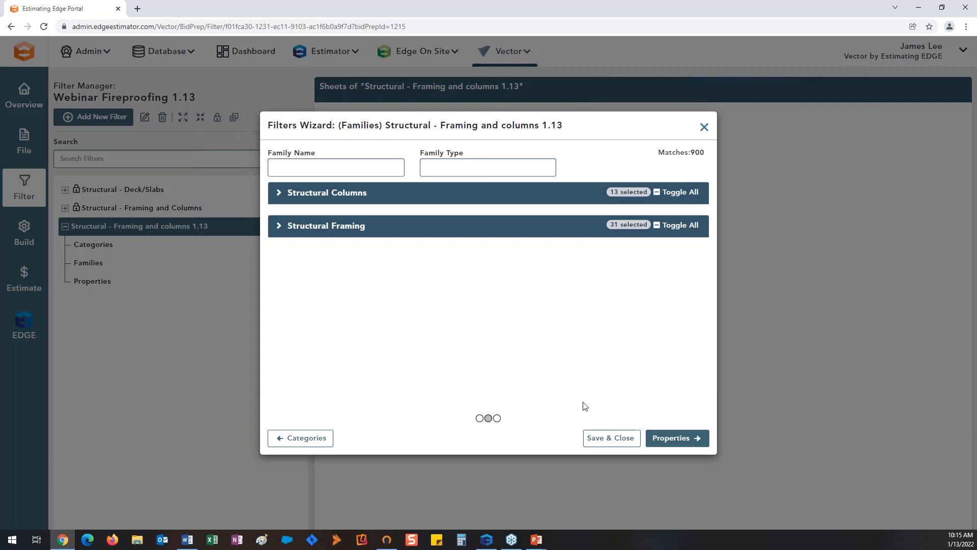
- Look through the filter's available properties, searching for "length" to view the Length values, and clear the search
left_click(679, 439)
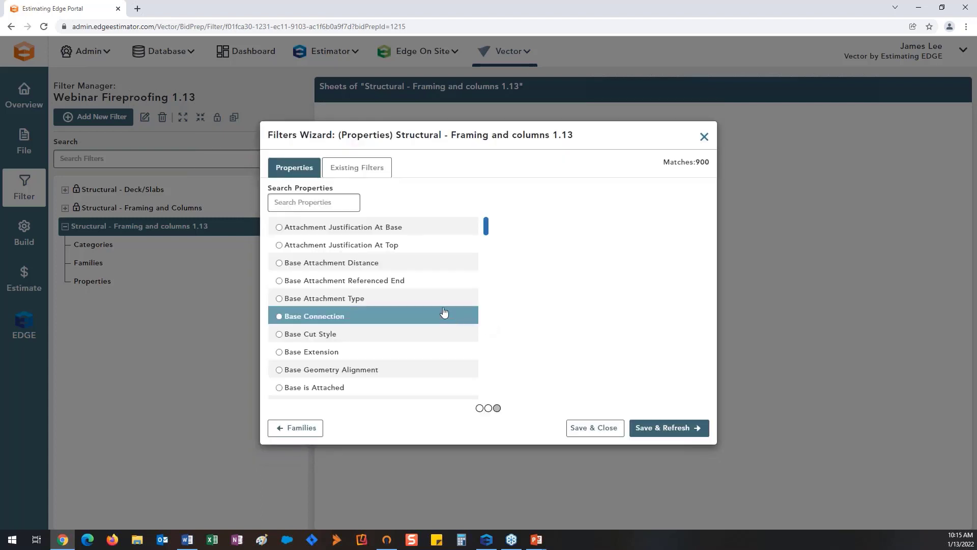
left_click(321, 207)
type("length")
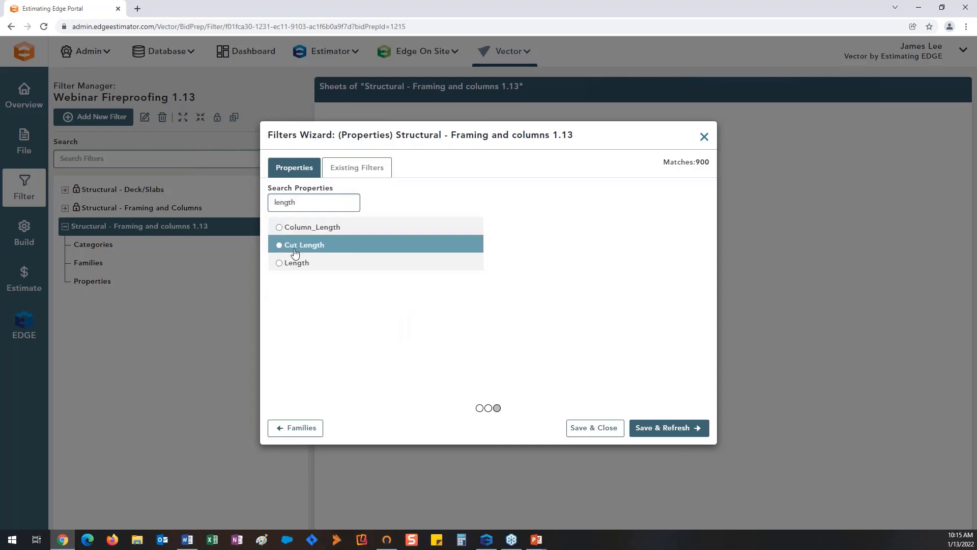
left_click(322, 266)
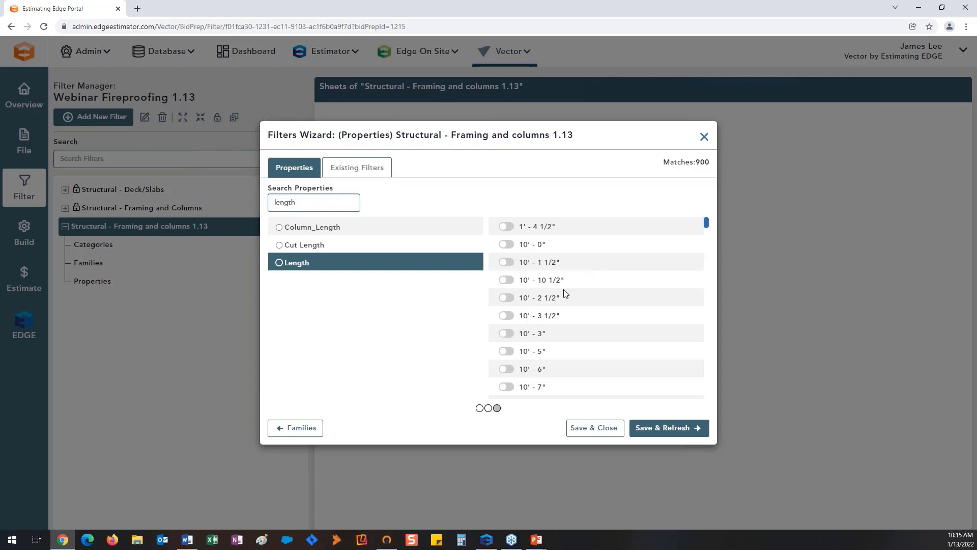
scroll(572, 283, "down", 8)
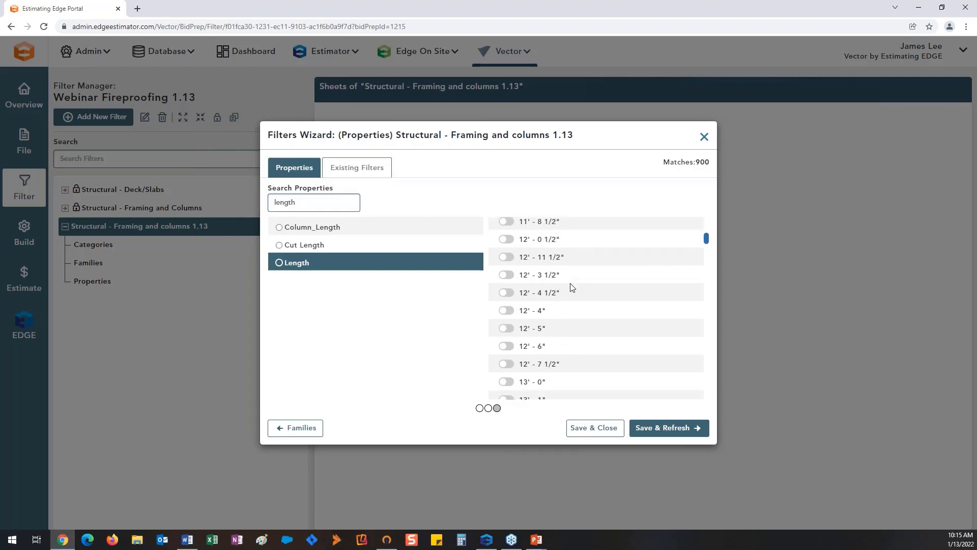
scroll(572, 287, "up", 8)
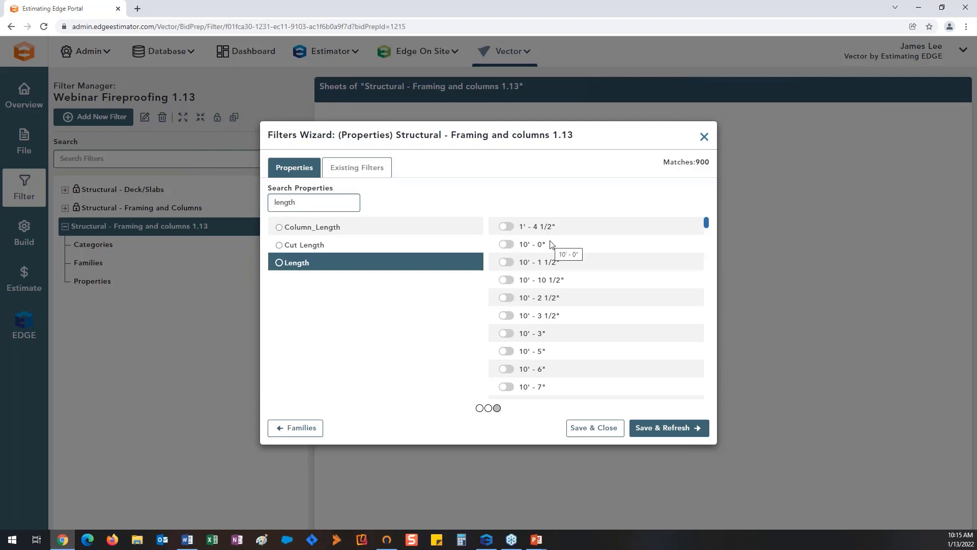
left_click_drag(296, 203, 275, 206)
key("BackSpace")
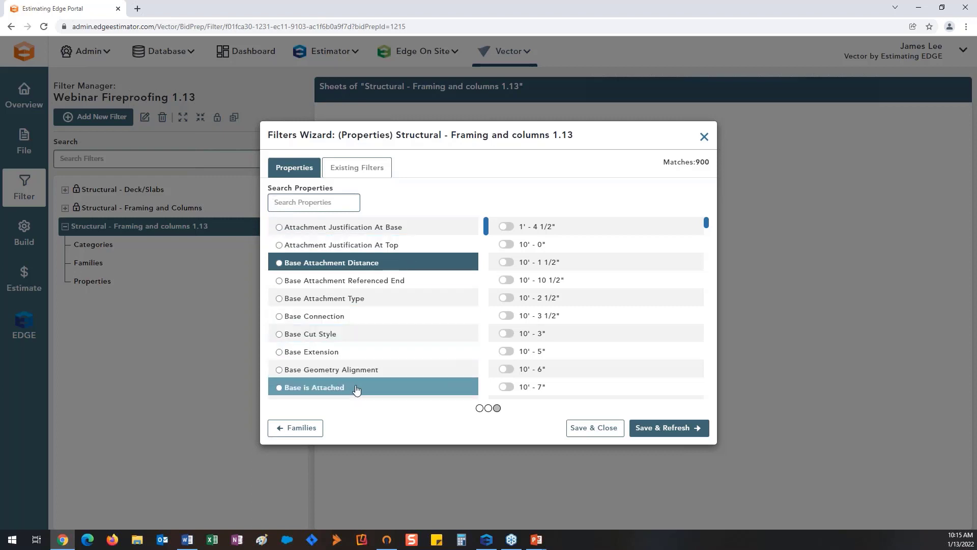
scroll(362, 322, "down", 4)
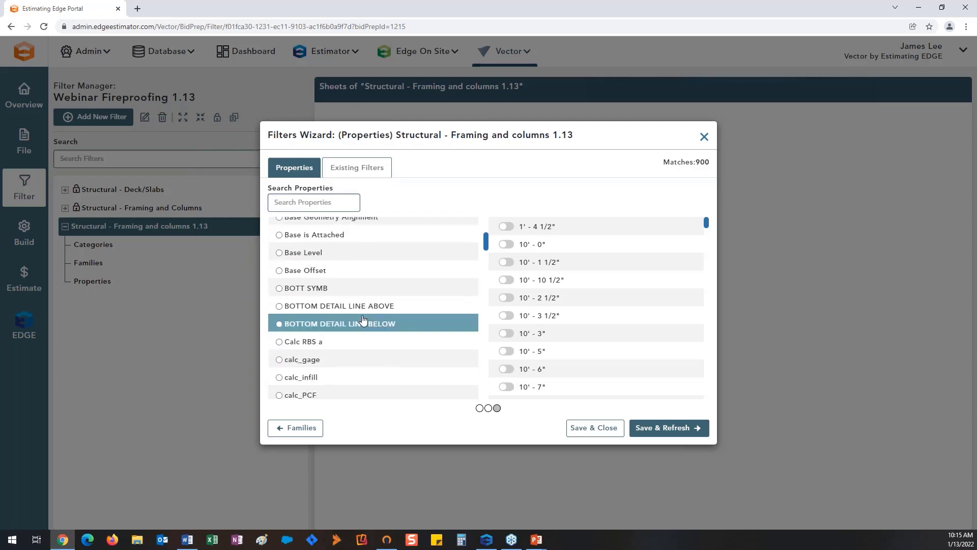
scroll(362, 320, "up", 4)
scroll(363, 319, "up", 1)
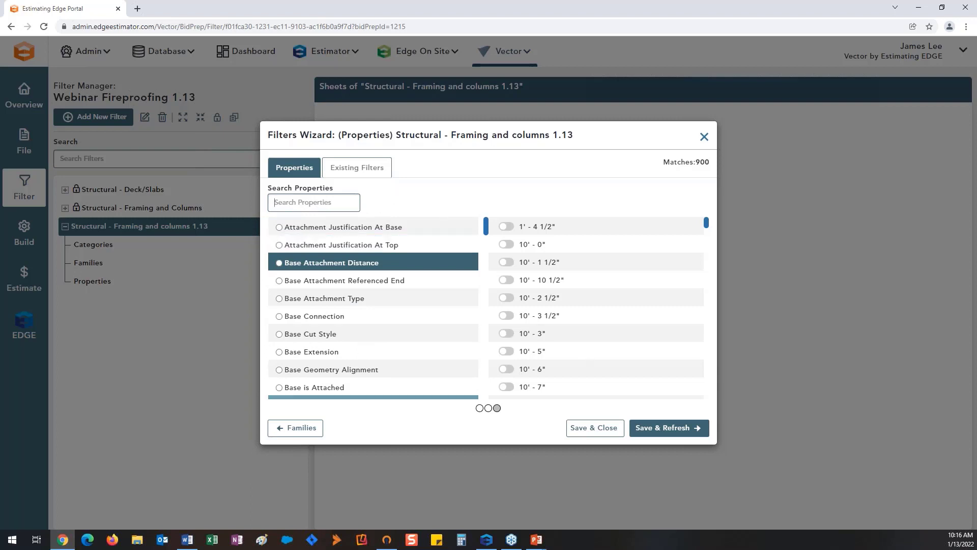
- Return to the families stage, recheck the Structural Framing selection, and save and close the filter
left_click(300, 428)
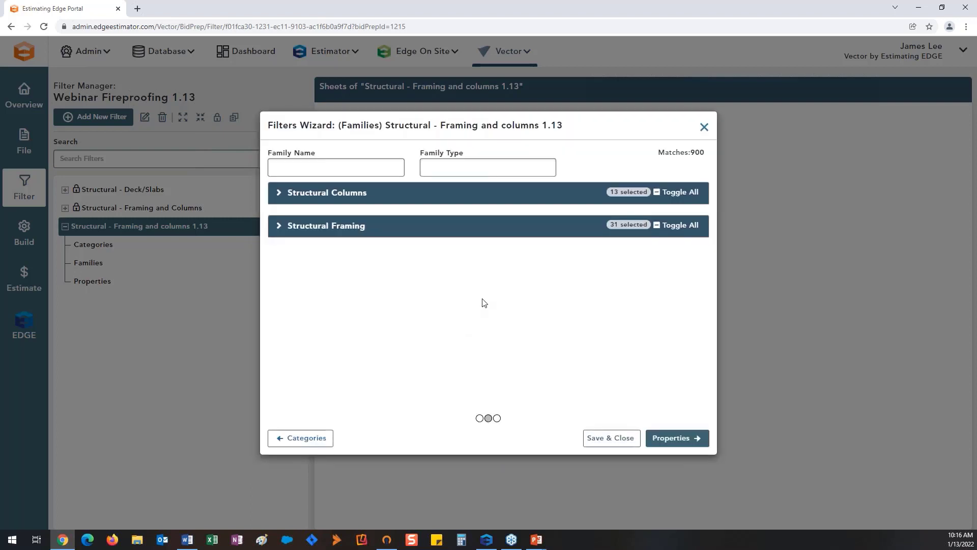
left_click(323, 228)
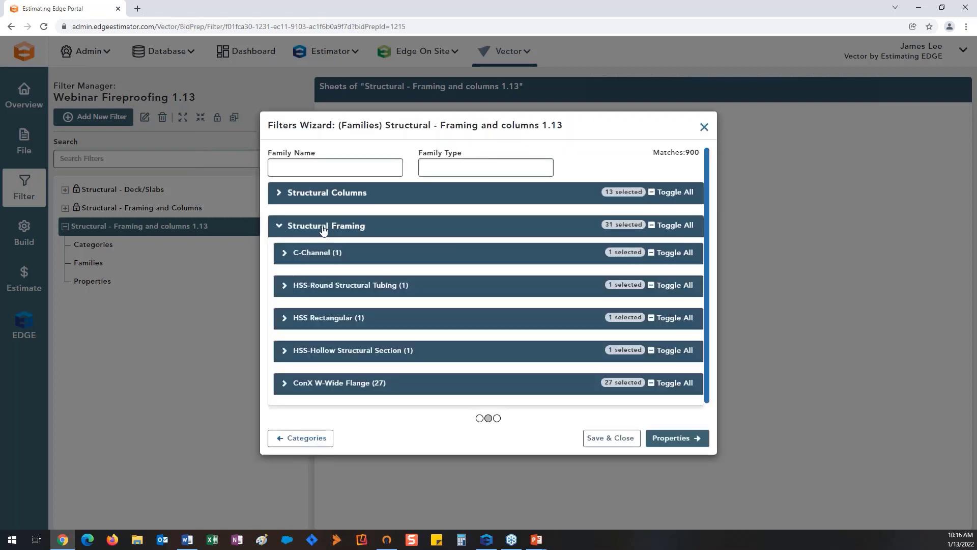
left_click(323, 228)
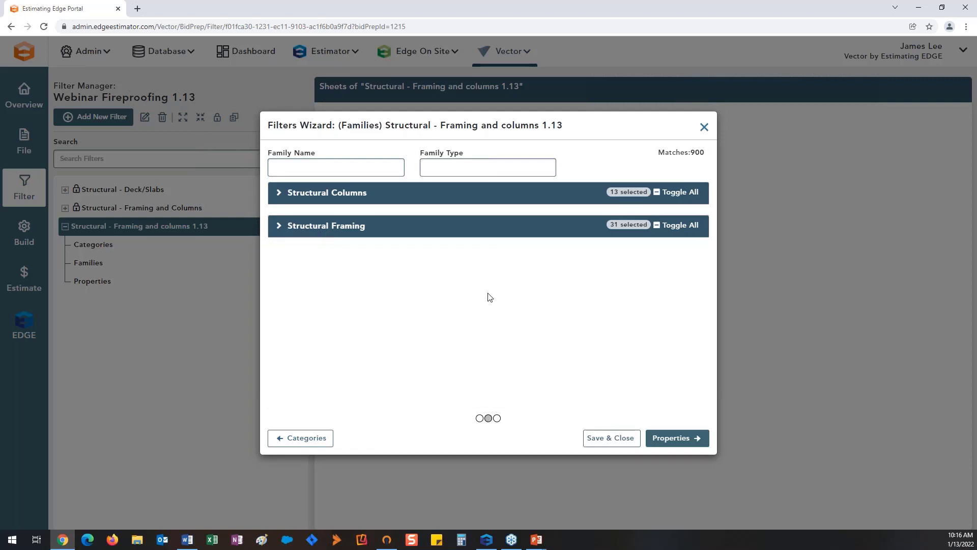
left_click(590, 433)
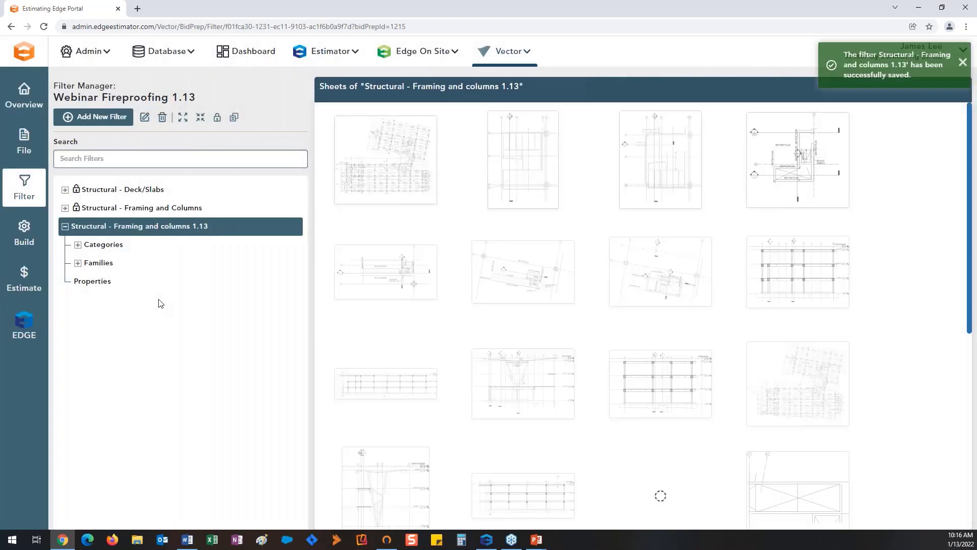
- Check the saved filter's categories and families in the filter tree and collapse them again
left_click(77, 245)
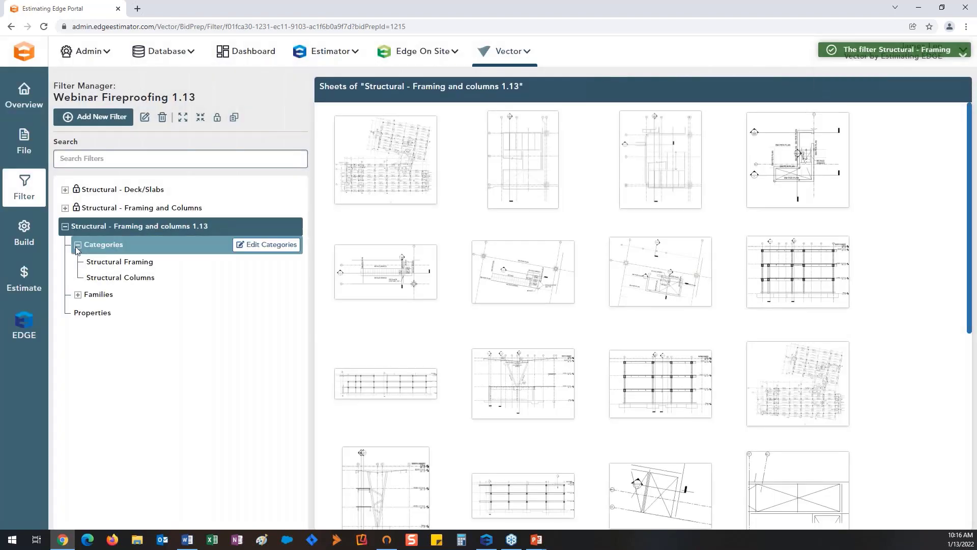
left_click(77, 295)
left_click(78, 295)
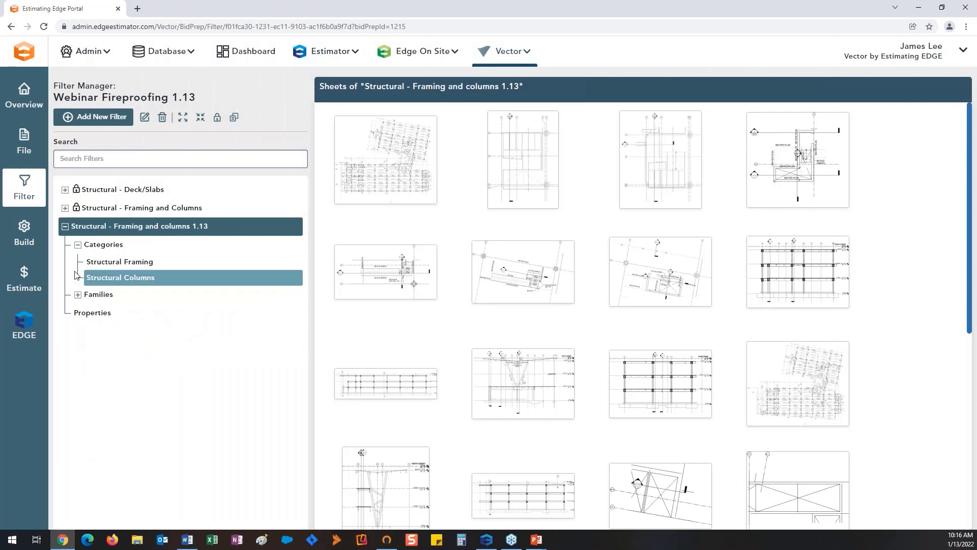
left_click(77, 244)
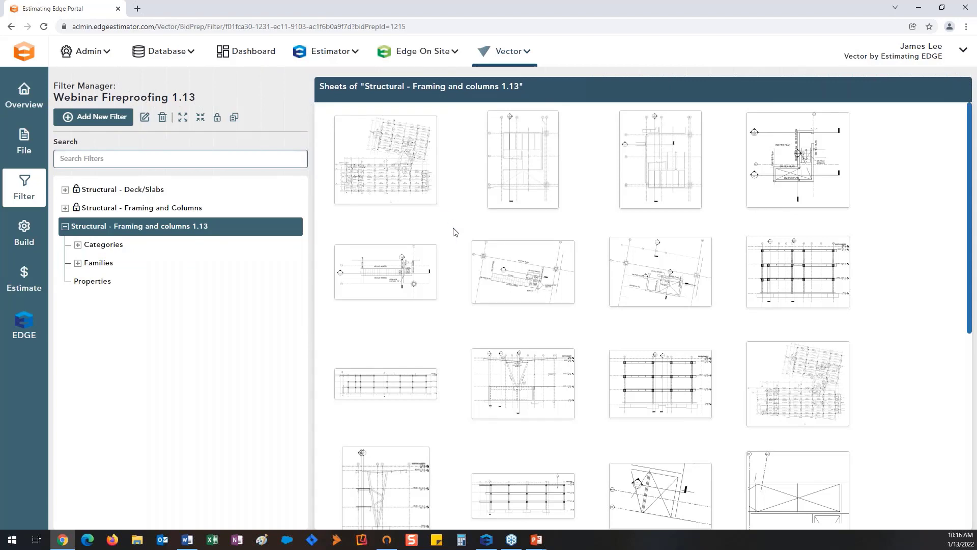
- Add a new filter named "Structural - Decks/Slabs 1.13" with the wizard set to open after adding
left_click(95, 116)
type("S")
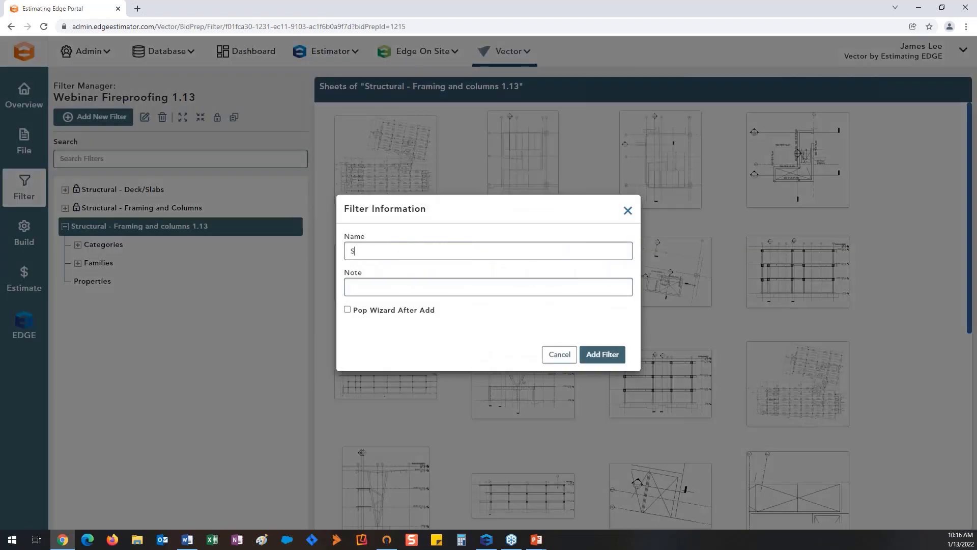
type("tructural - Decks/Slabs 1.13")
left_click(348, 310)
left_click(582, 350)
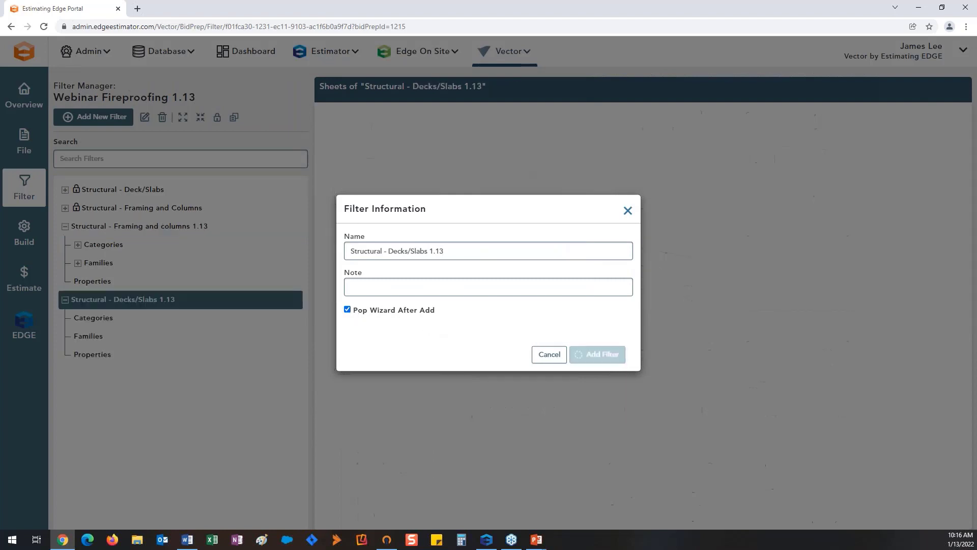
- Include the Floors model category in the Decks/Slabs filter and continue to the families stage
left_click(316, 274)
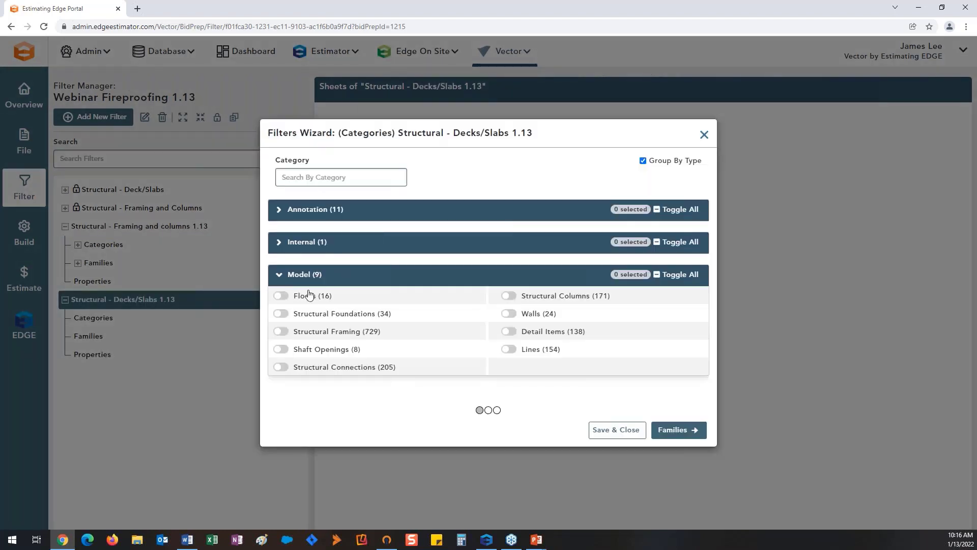
left_click(280, 296)
left_click_drag(321, 300, 294, 301)
left_click(363, 290)
left_click(674, 430)
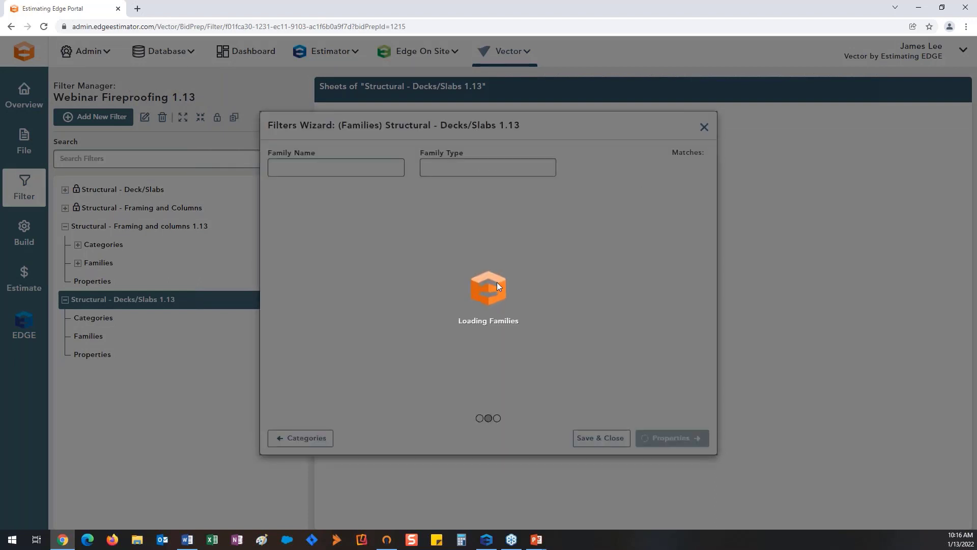
- Include the floor types 1 1/2" Metal Roof Deck, 5" Concrete Slab on Grade and 3 1/4" LW Concrete on 3" Metal Deck, and save and close the filter
left_click(294, 198)
left_click(284, 219)
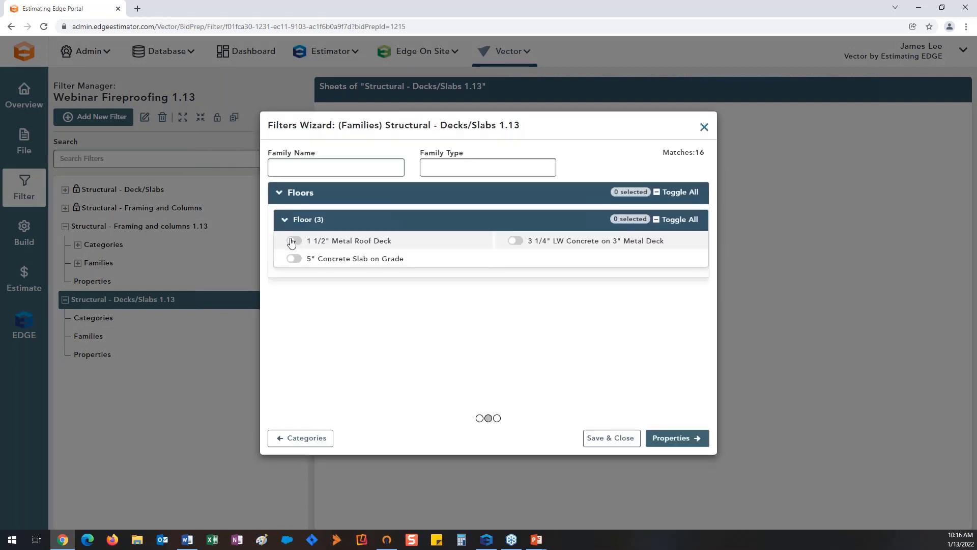
left_click(293, 241)
left_click(293, 259)
left_click(514, 243)
left_click(614, 439)
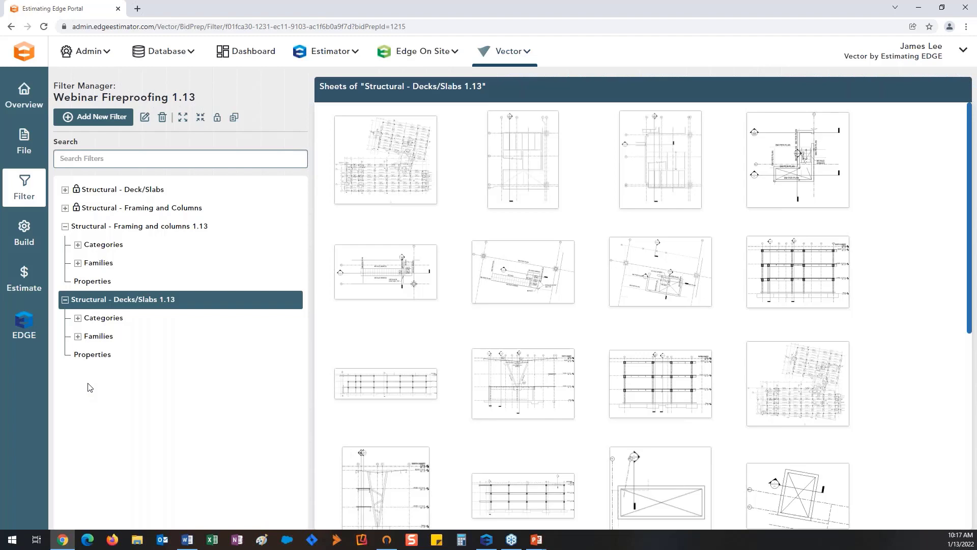
- Create scenario "Structural - All 1.13" from the Structural - Framing and columns 1.13 filter with the EngineeringPlan group, and navigate to it
left_click(128, 222)
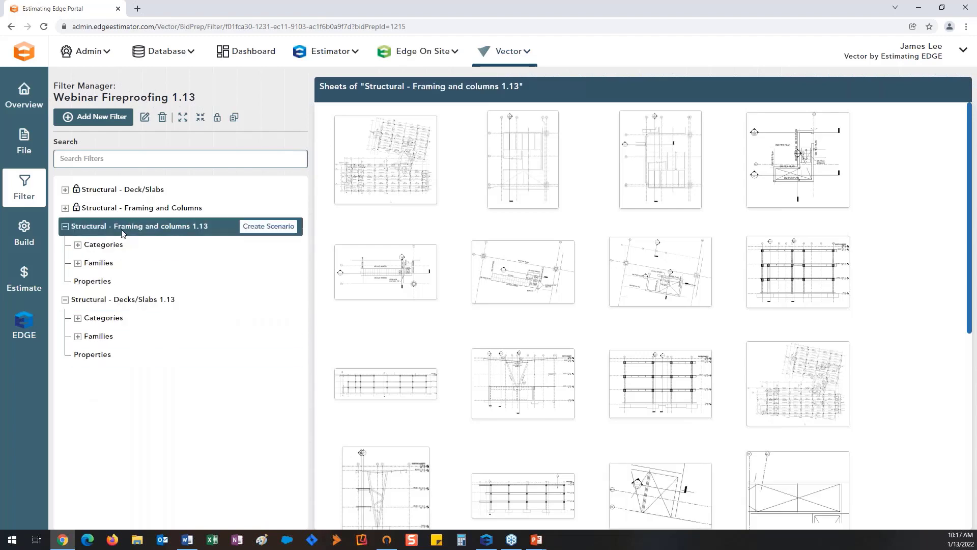
left_click(265, 226)
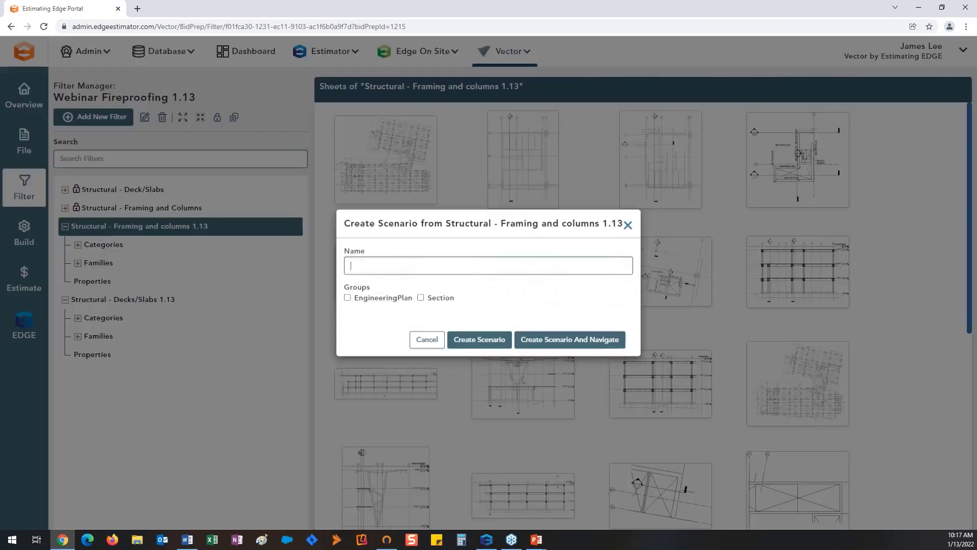
type("Structural")
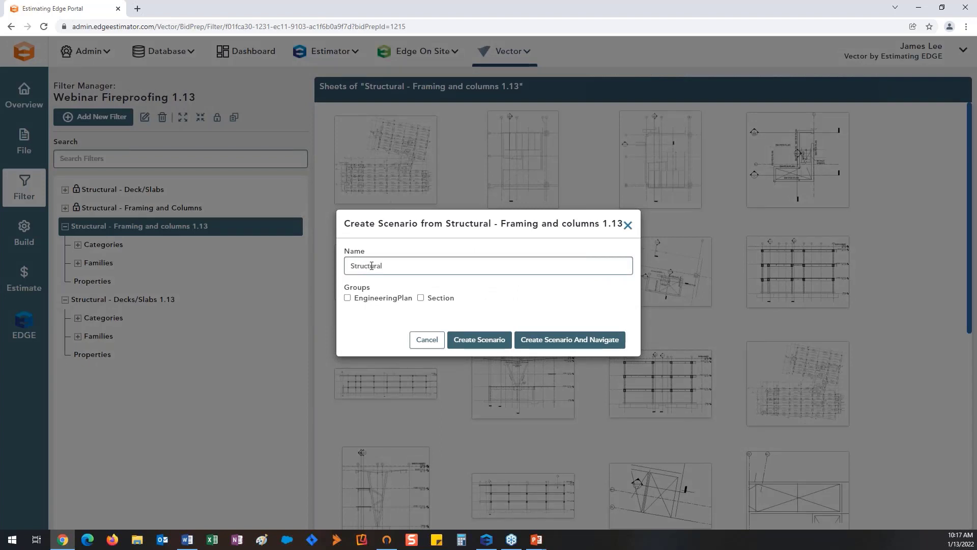
type(" - All 1.13")
left_click(351, 299)
left_click(543, 340)
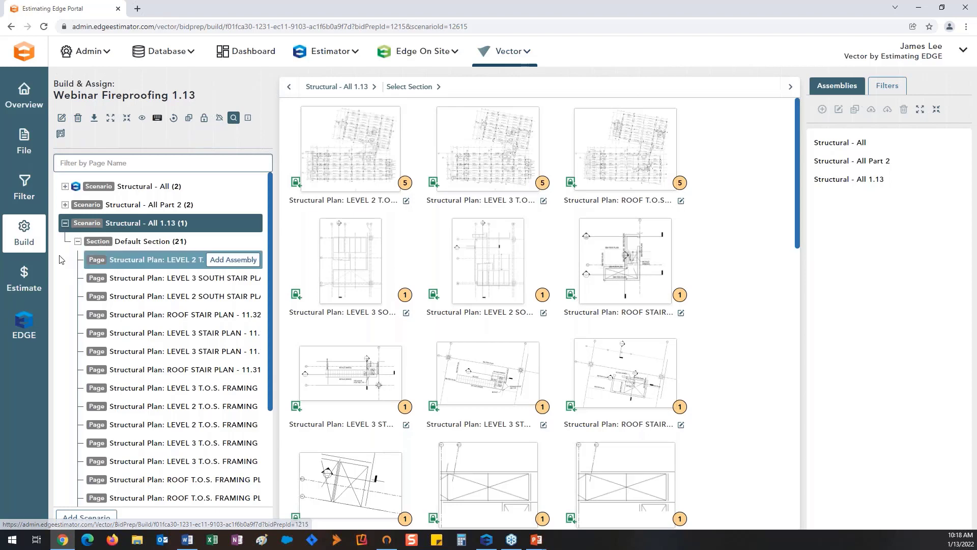
- Review the pages in the new scenario's Default Section, widening the page tree to read the full page names
mouse_move(155, 223)
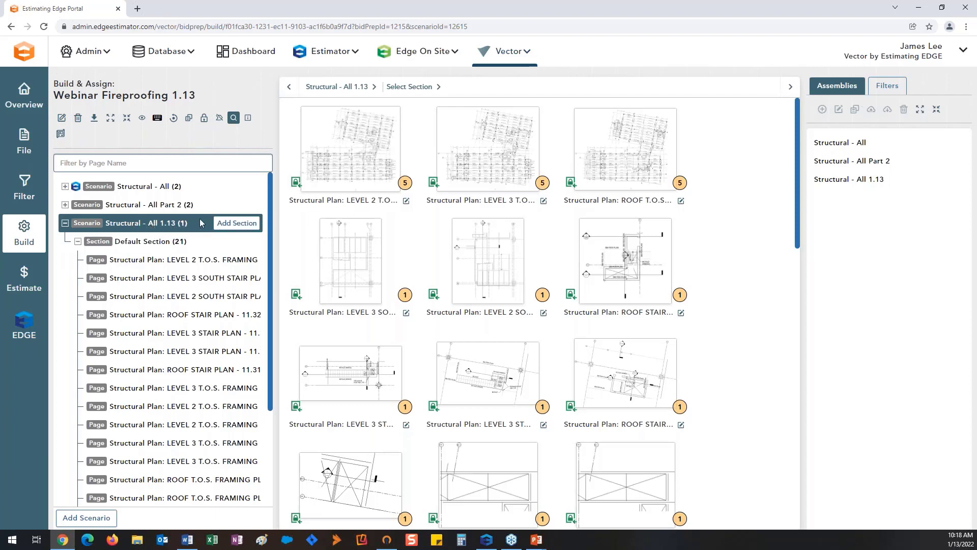
left_click(158, 245)
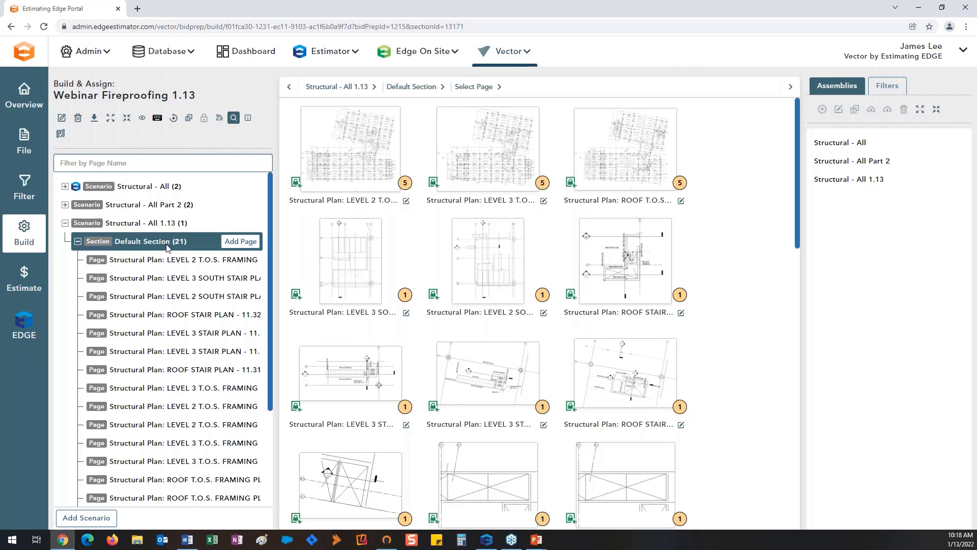
left_click_drag(270, 273, 277, 398)
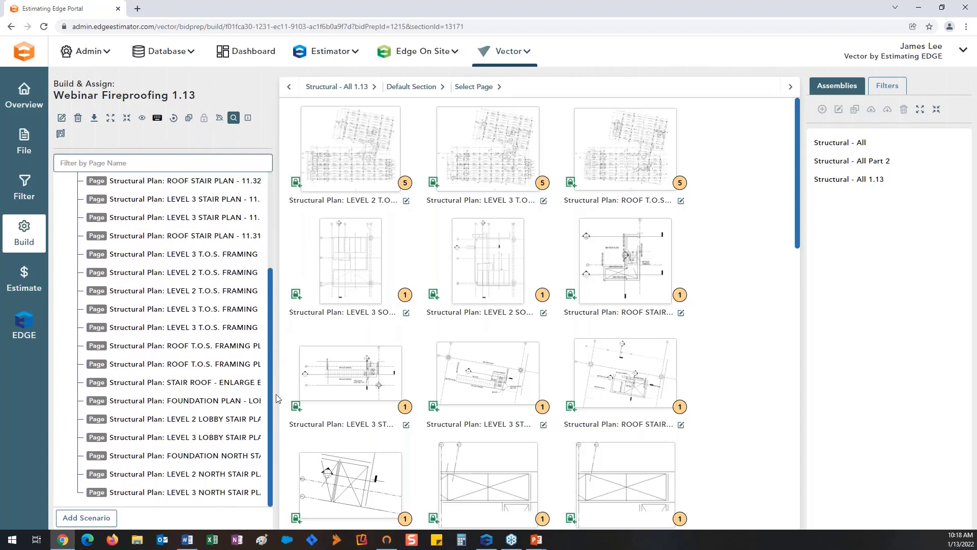
scroll(227, 200, "up", 3)
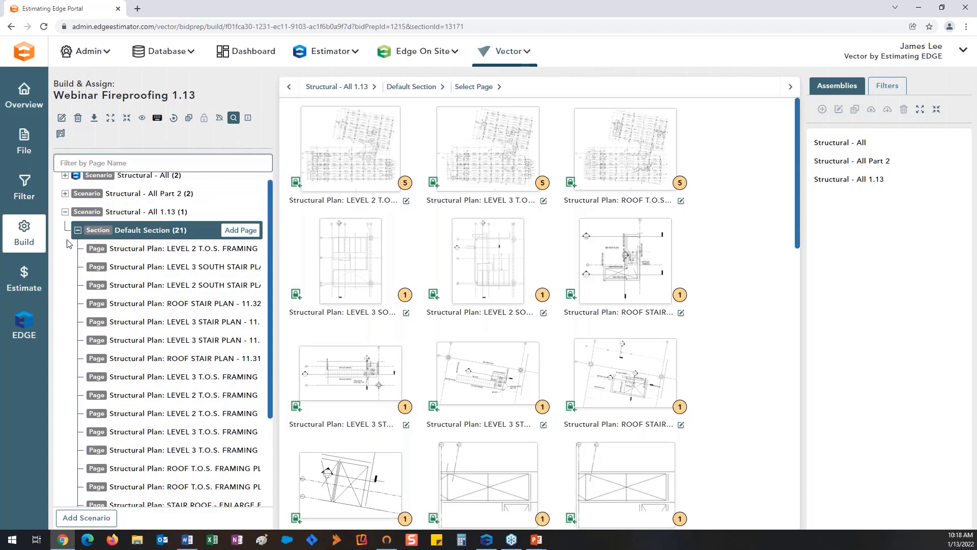
left_click_drag(285, 425, 350, 429)
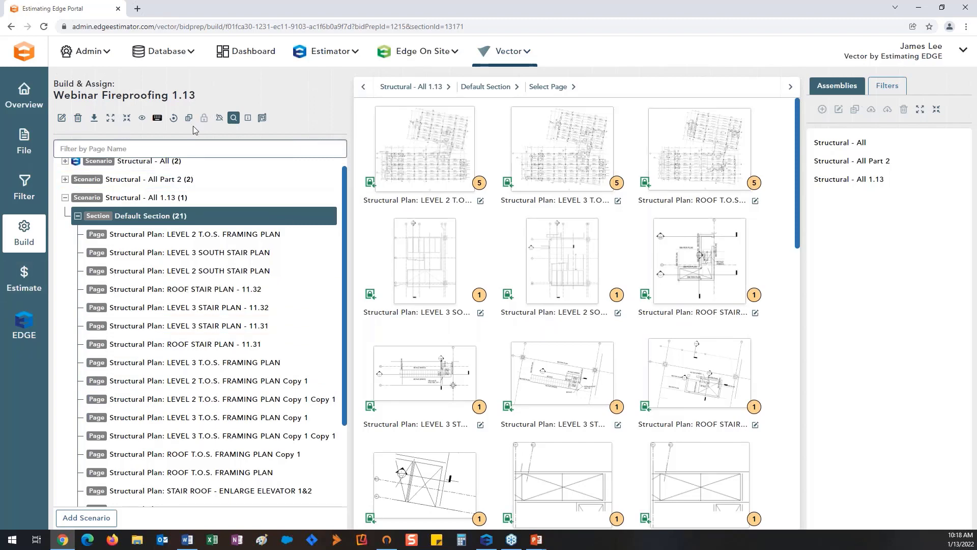
left_click(262, 118)
left_click(536, 152)
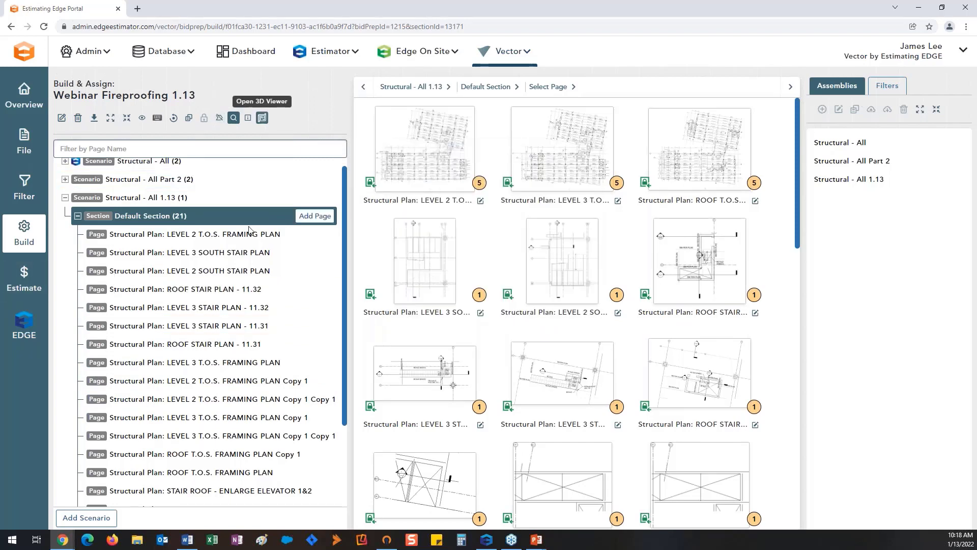
- Filter the page list by "STAIR" and delete all the matching stair plan pages from the Default Section
left_click(146, 151)
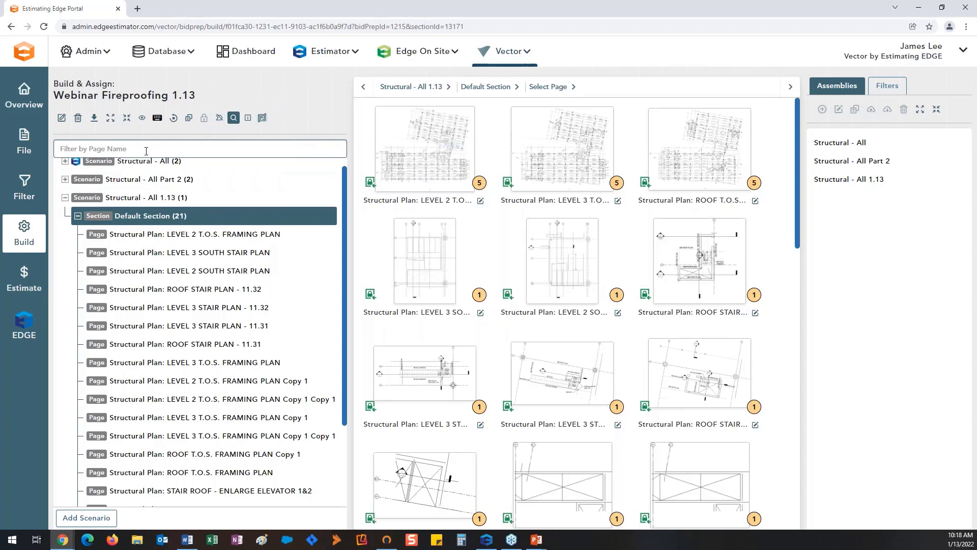
type("STAIR")
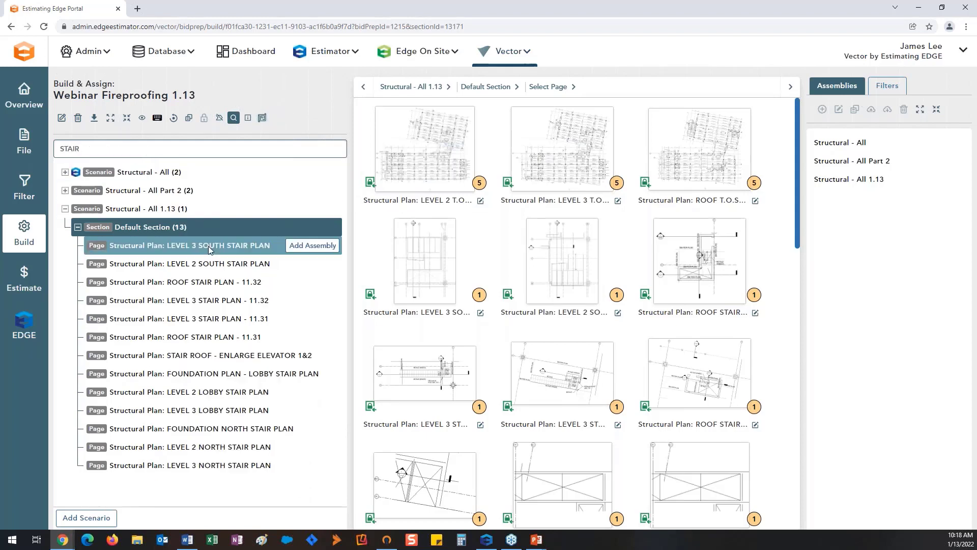
left_click(209, 246)
left_click(215, 465, "shift")
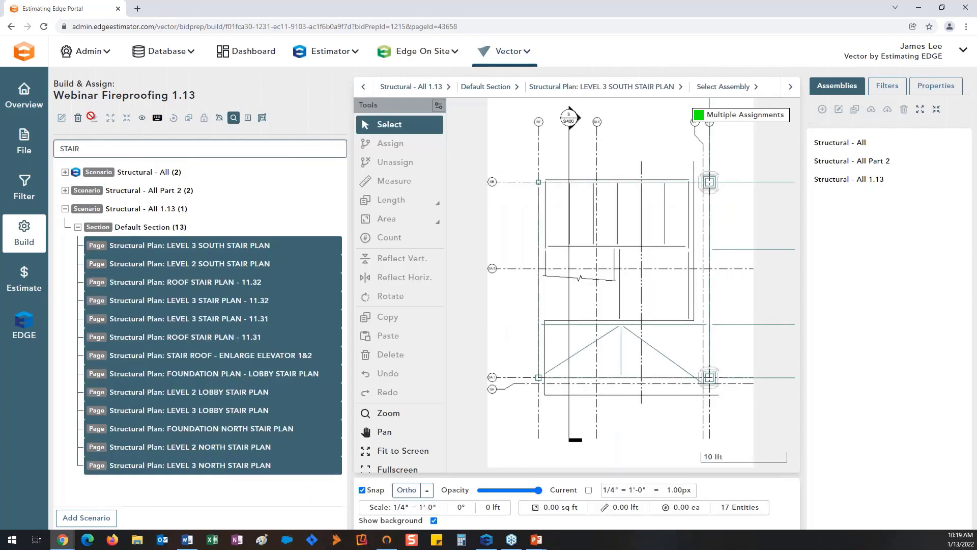
left_click(77, 118)
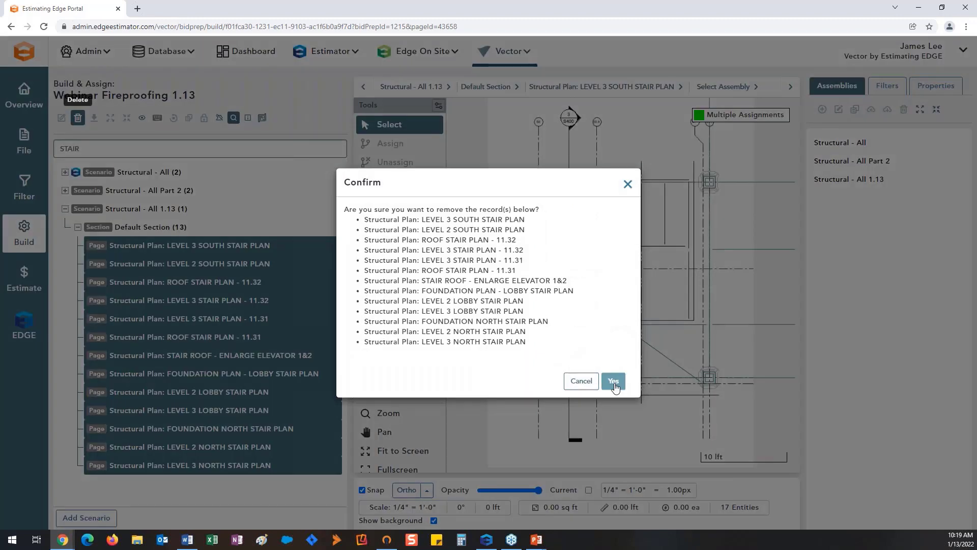
left_click(613, 381)
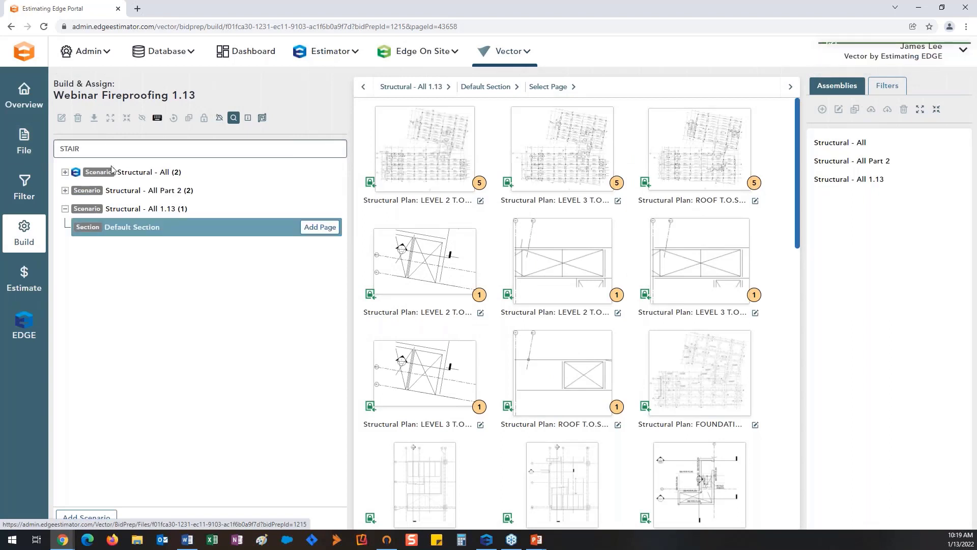
- Filter the page list by "Copy" and delete all the duplicate framing plan pages from the Default Section
left_click_drag(79, 148, 59, 149)
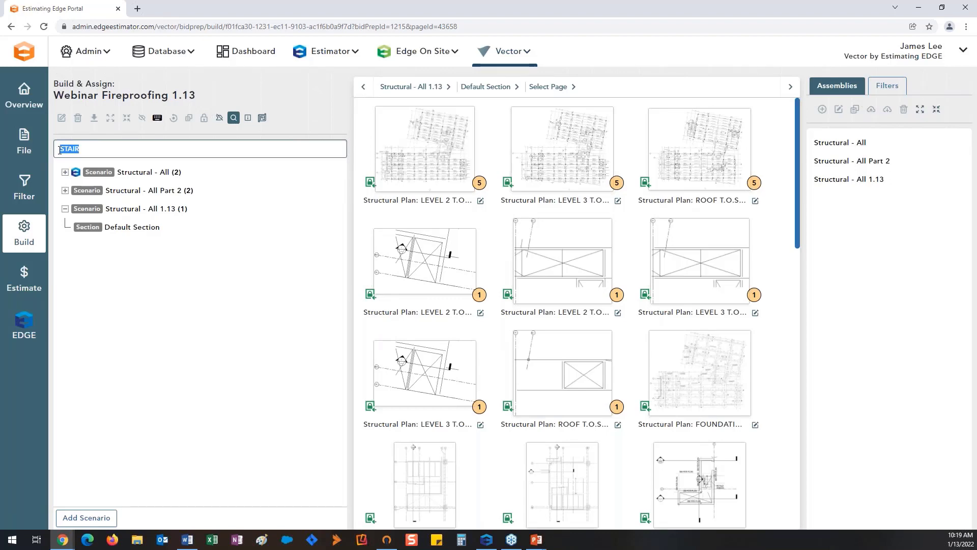
type("Copy")
left_click(199, 246)
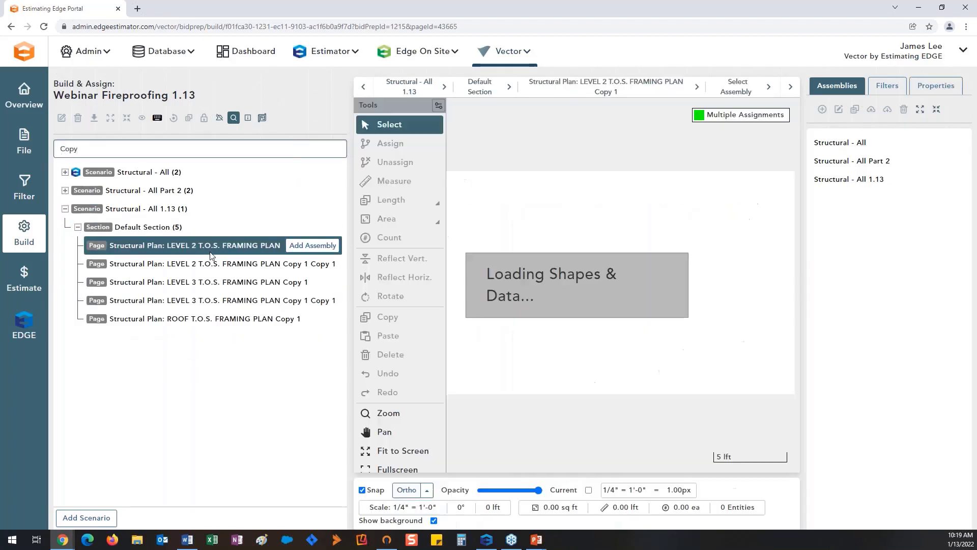
left_click(230, 321, "shift")
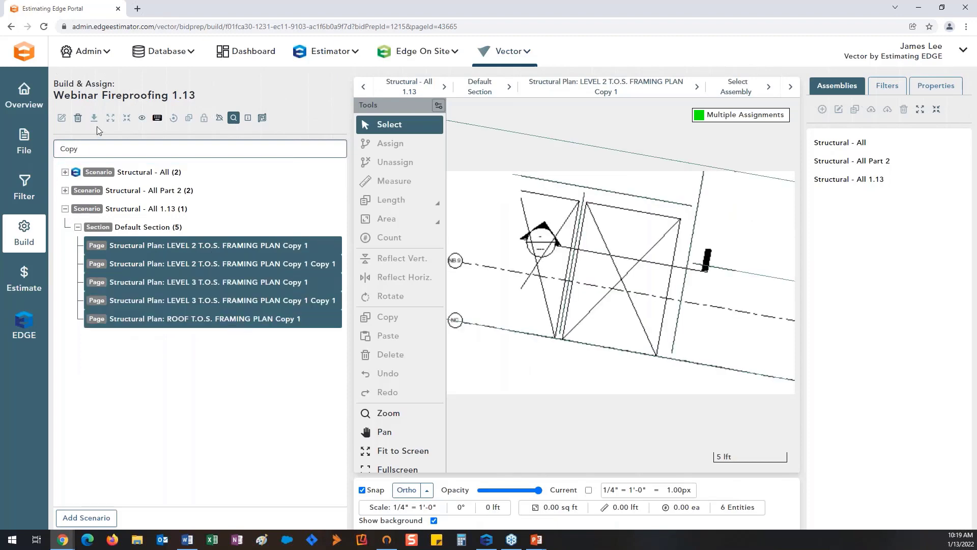
left_click(78, 117)
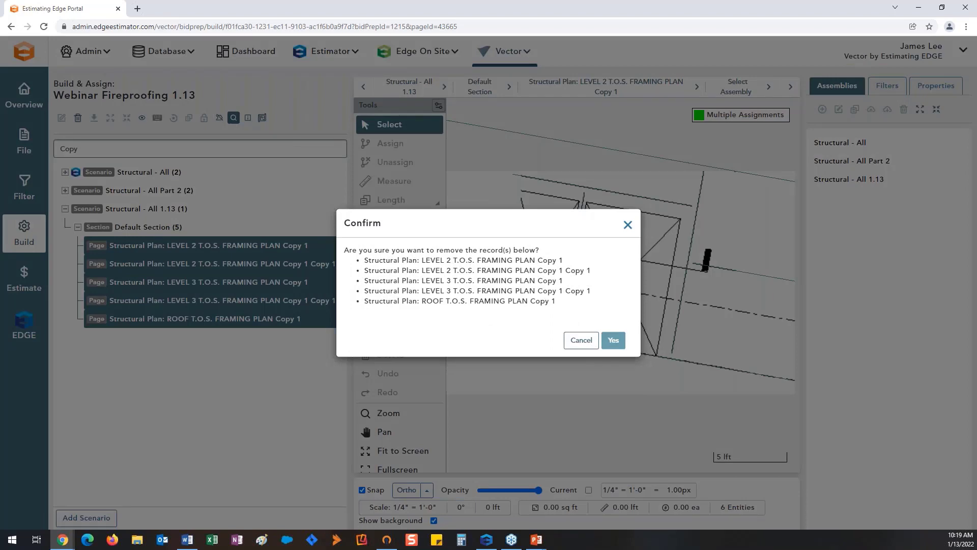
left_click(613, 340)
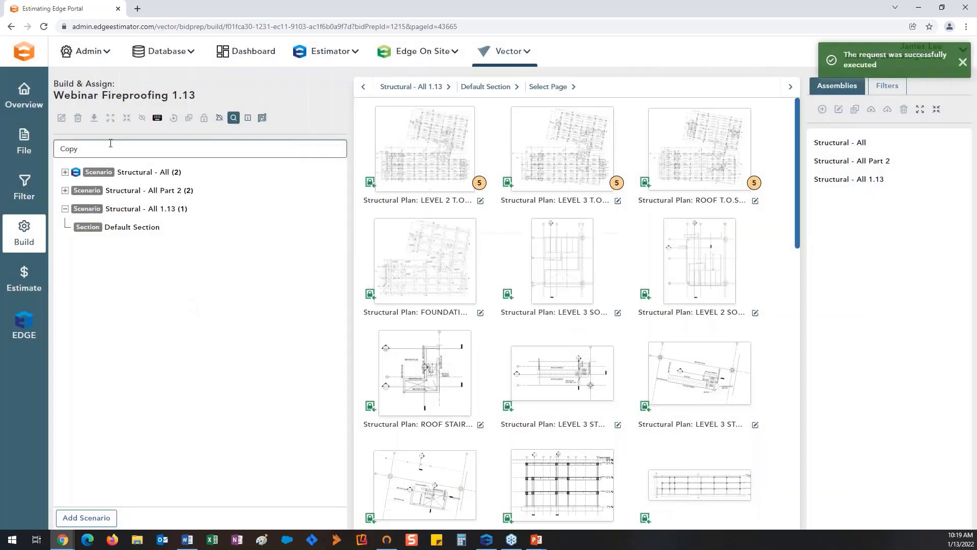
- Clear the page name filter and narrow the page tree to fit the remaining framing plan names
double_click(63, 149)
key("BackSpace")
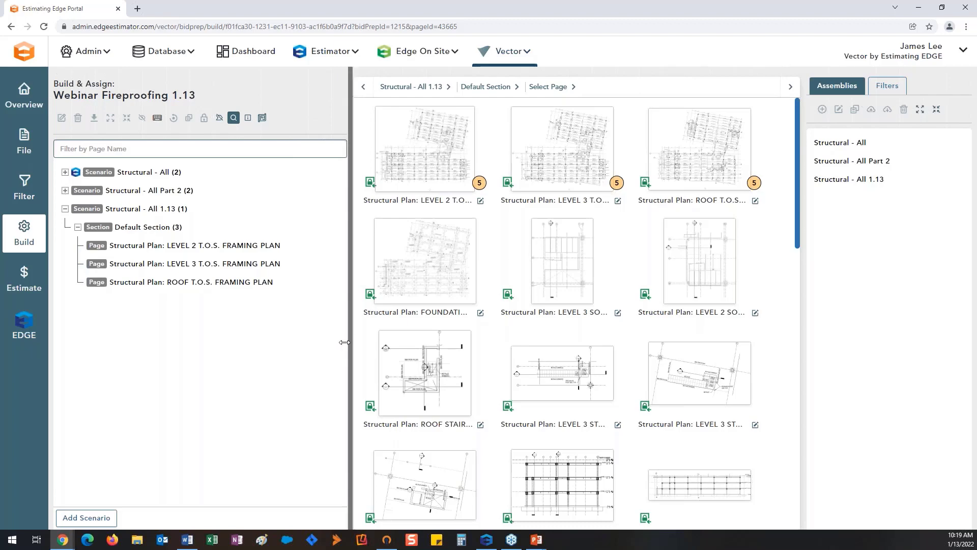
left_click_drag(344, 342, 304, 342)
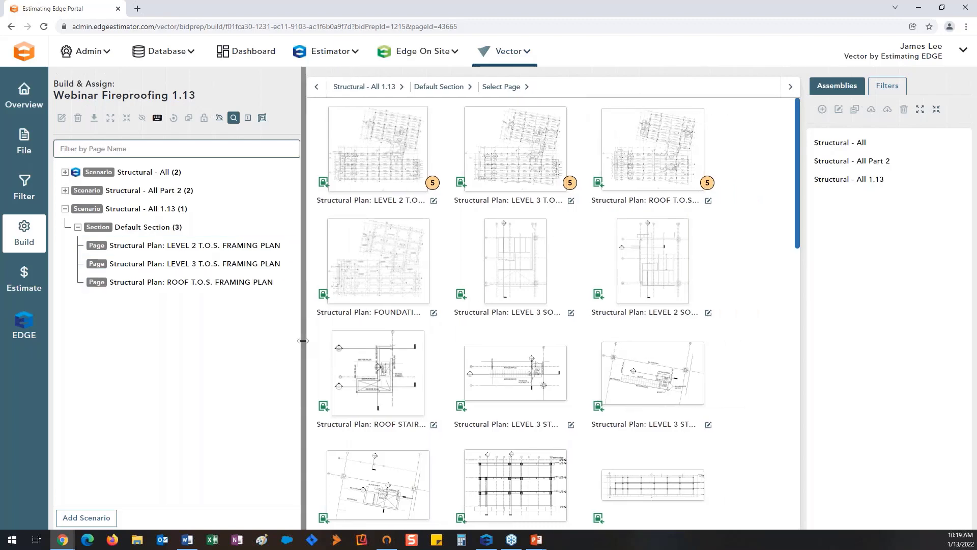
left_click_drag(303, 340, 292, 340)
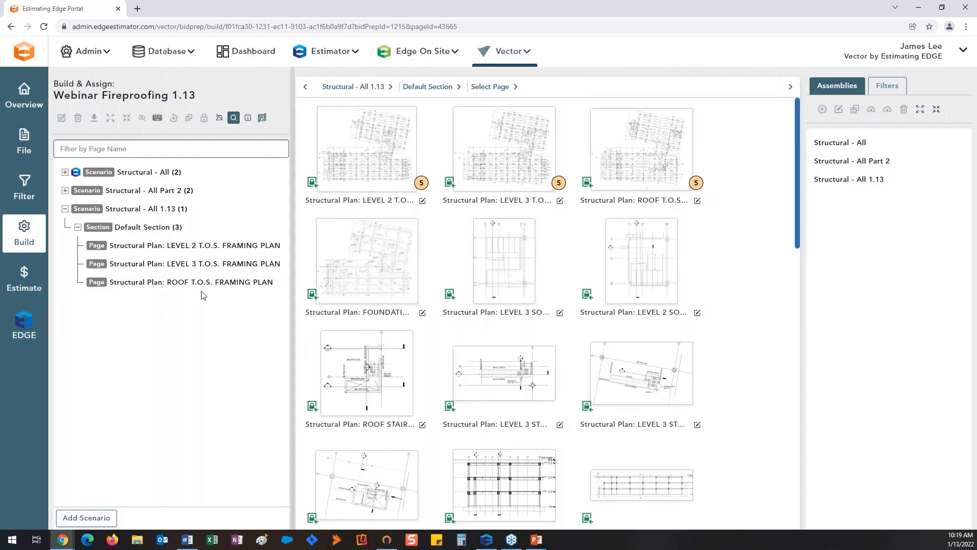
- Rename the Default Section of the Structural - All 1.13 scenario as "Beams and columns"
double_click(135, 226)
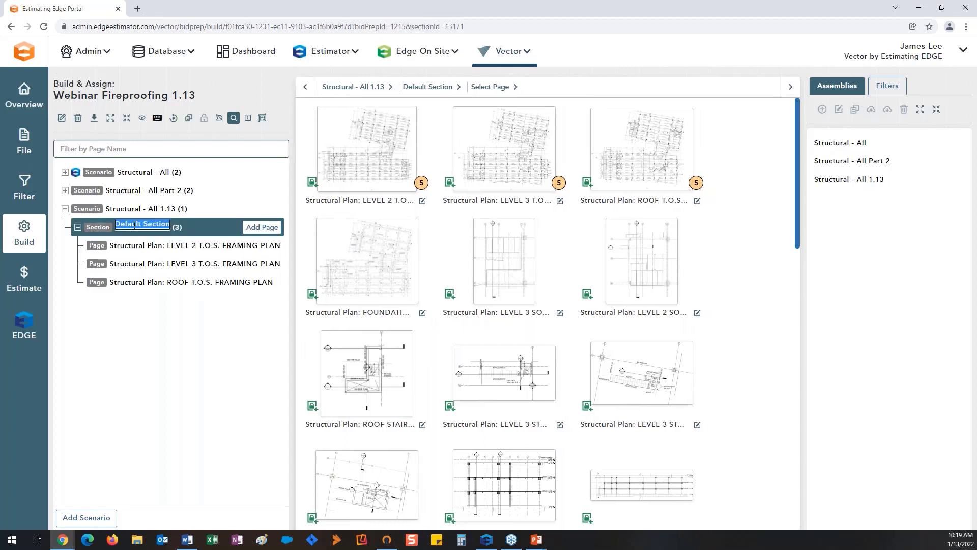
type("Fr")
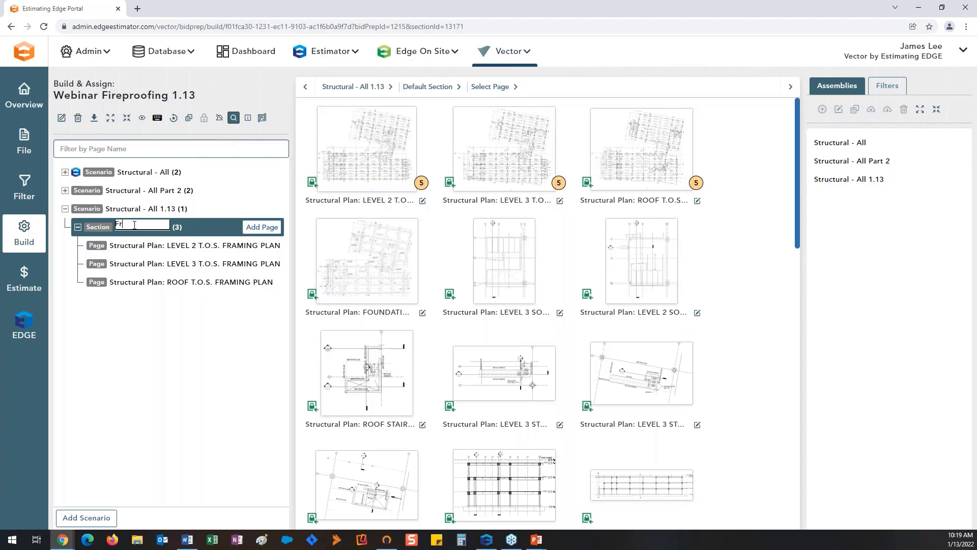
key("BackSpace")
key("BackSpace")
type("Beams and columns")
key("Return")
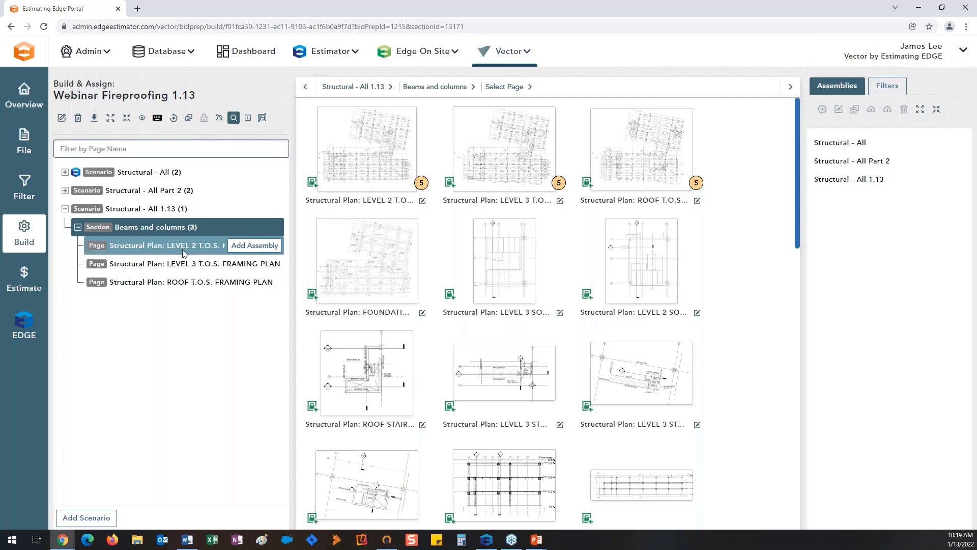
- Open the LEVEL 2 T.O.S. FRAMING PLAN page, enlarge the drawing area and check the page's scale
left_click(197, 246)
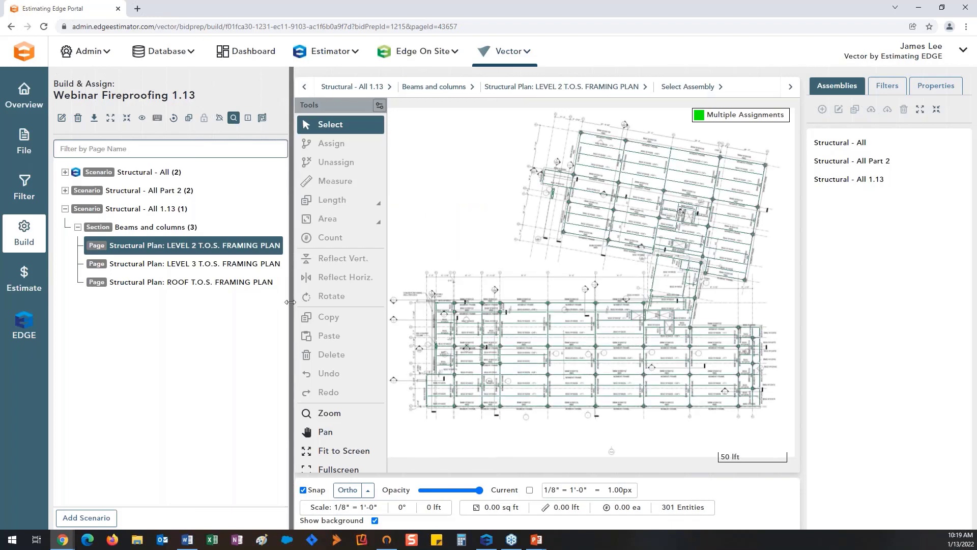
left_click_drag(293, 303, 267, 305)
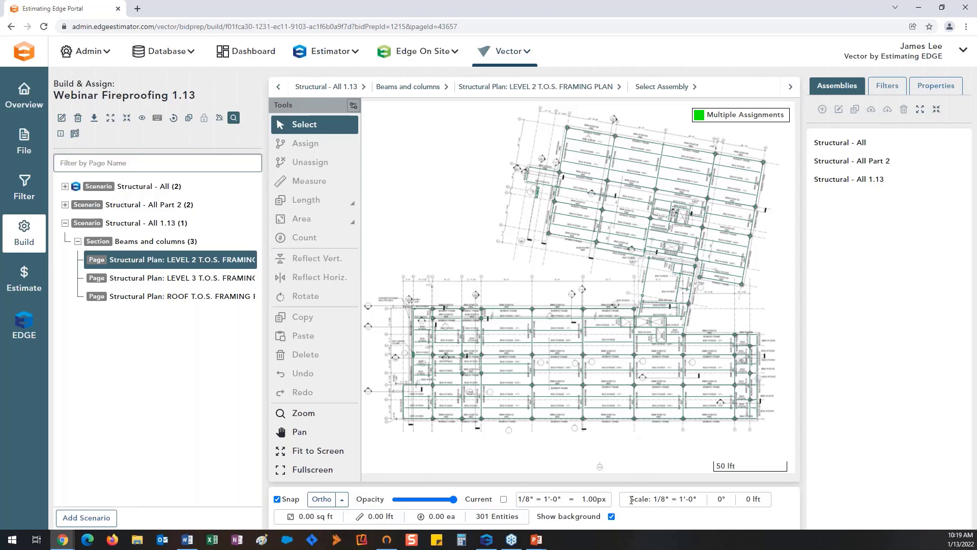
left_click_drag(631, 499, 700, 501)
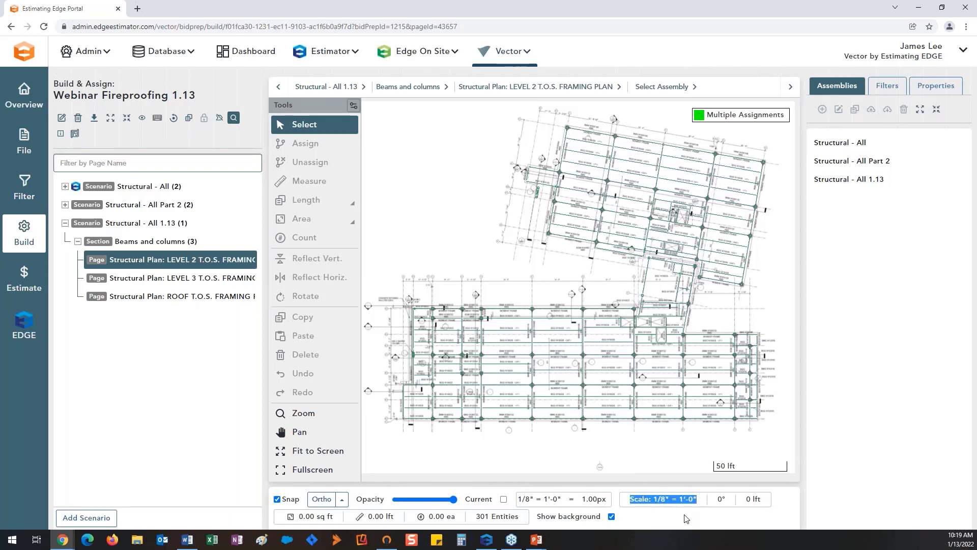
- Select the W30X108 beam at the lower-left bay of the upper wing and check its category, family and family type properties
left_click(687, 517)
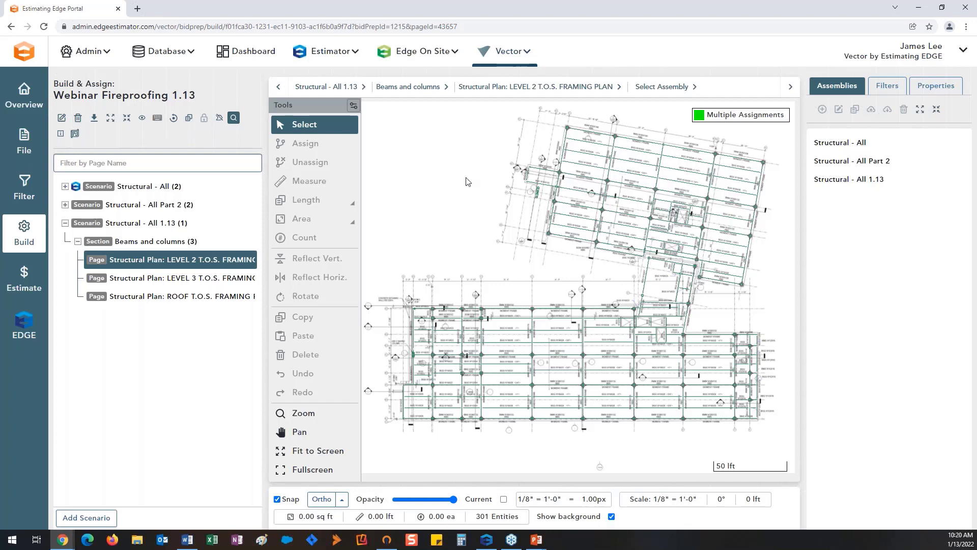
scroll(548, 244, "up", 3)
left_click_drag(593, 260, 514, 355)
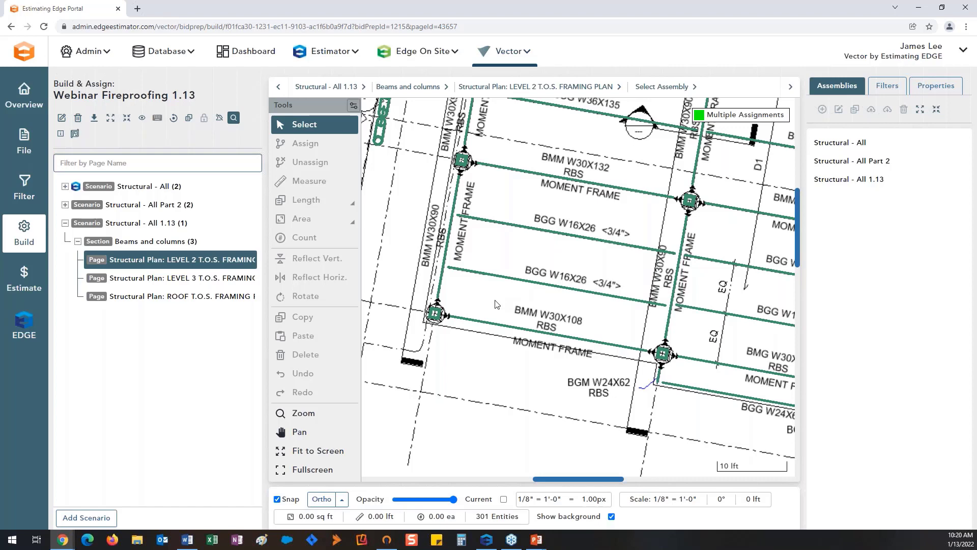
left_click(483, 324)
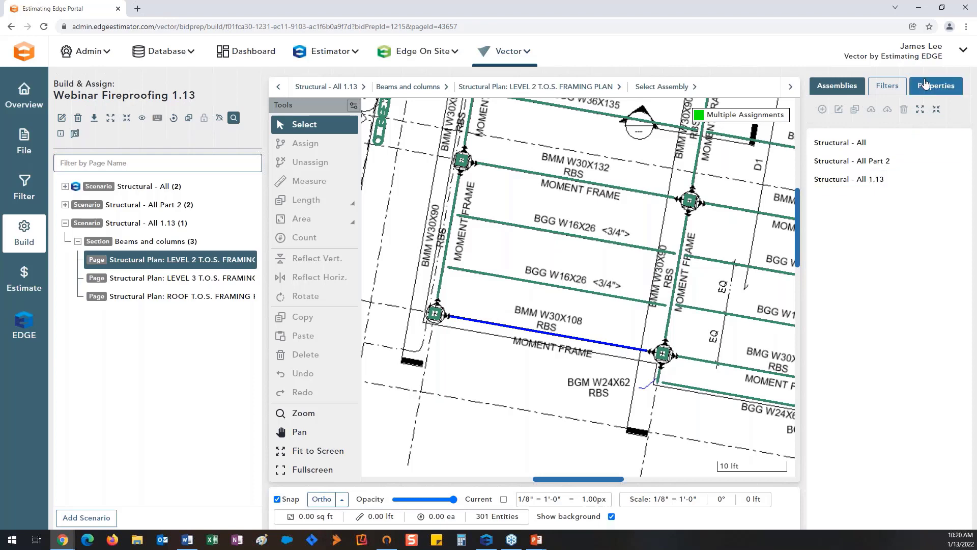
left_click(944, 88)
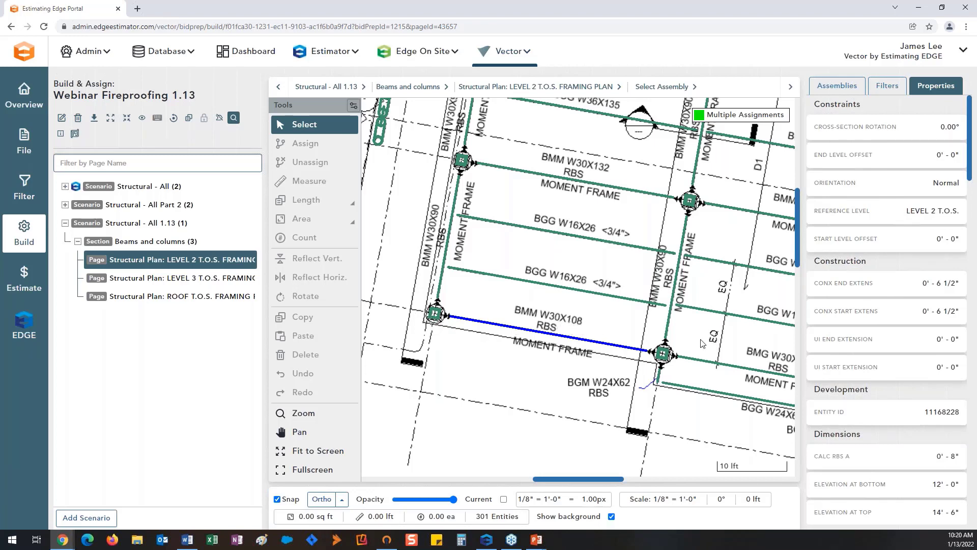
scroll(906, 300, "down", 5)
scroll(906, 302, "down", 8)
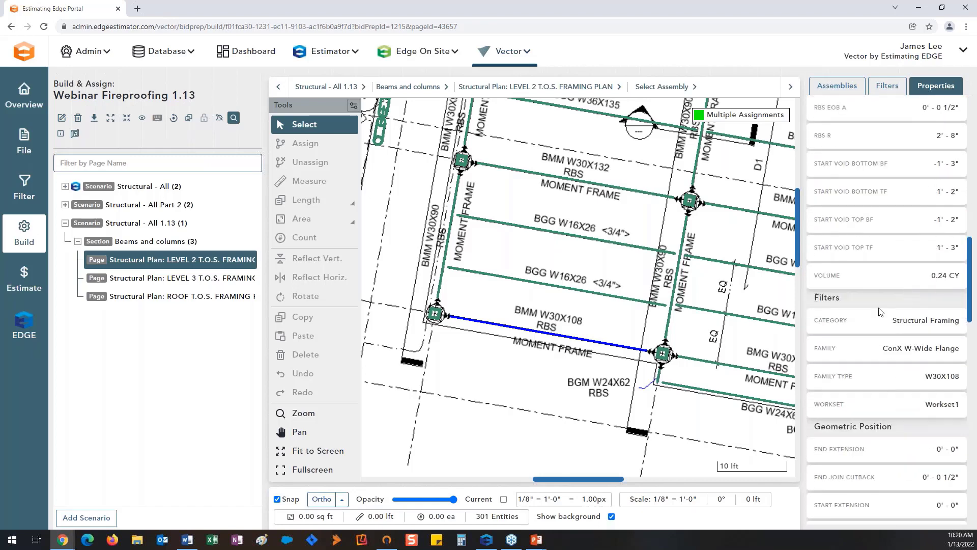
double_click(925, 377)
triple_click(882, 352)
left_click(887, 341)
triple_click(883, 319)
left_click(890, 362)
- Review the selected beam's dimension properties, including its elevations and length
scroll(889, 362, "up", 8)
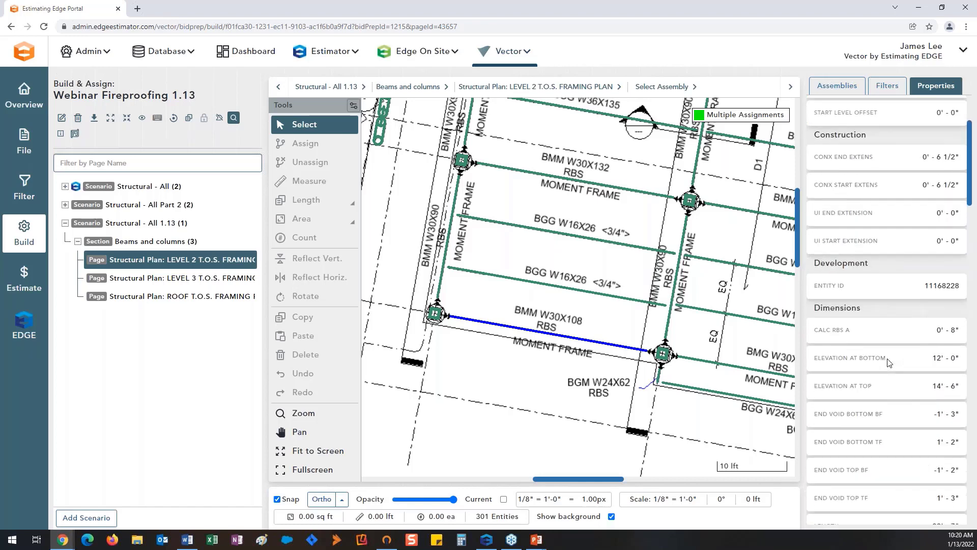
scroll(889, 363, "up", 1)
left_click_drag(864, 334, 817, 334)
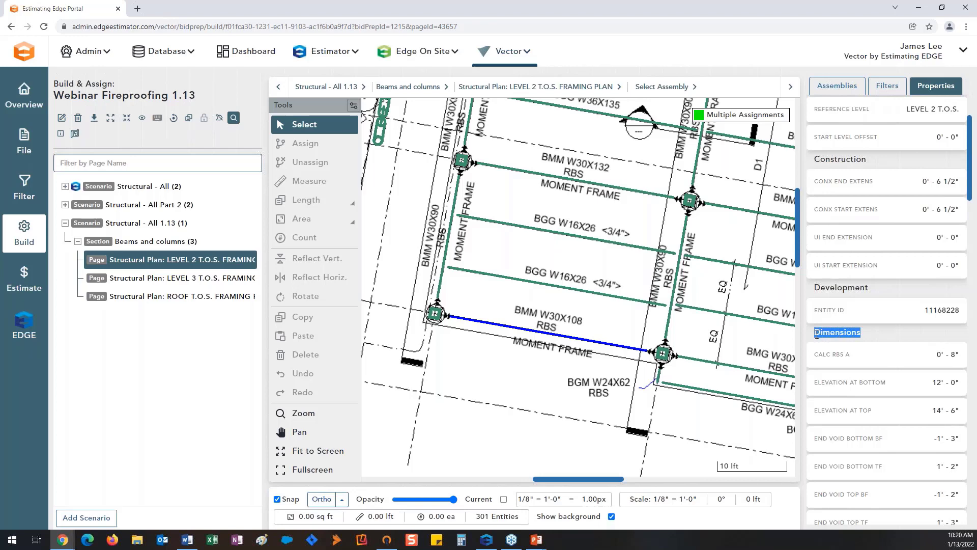
left_click(921, 346)
scroll(921, 346, "down", 4)
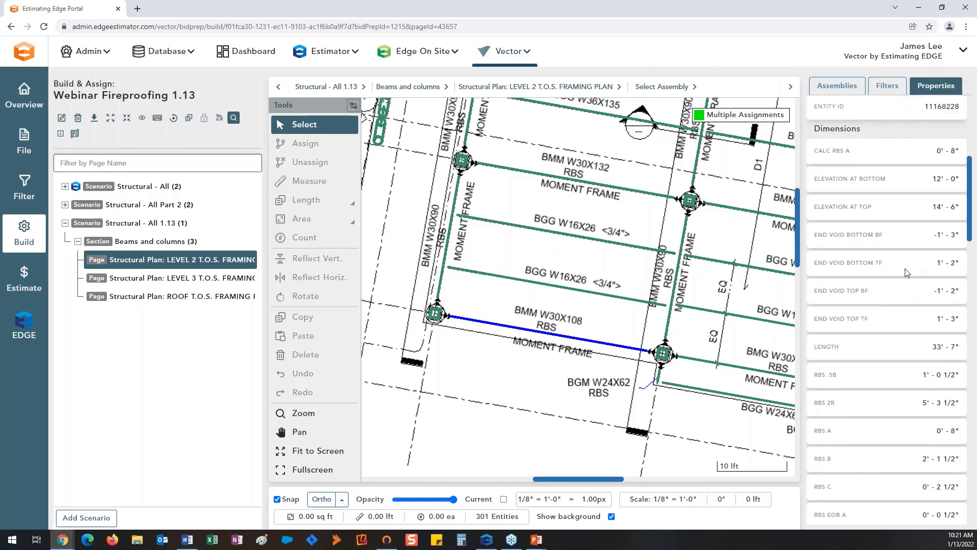
left_click_drag(931, 347, 960, 347)
scroll(870, 303, "up", 3)
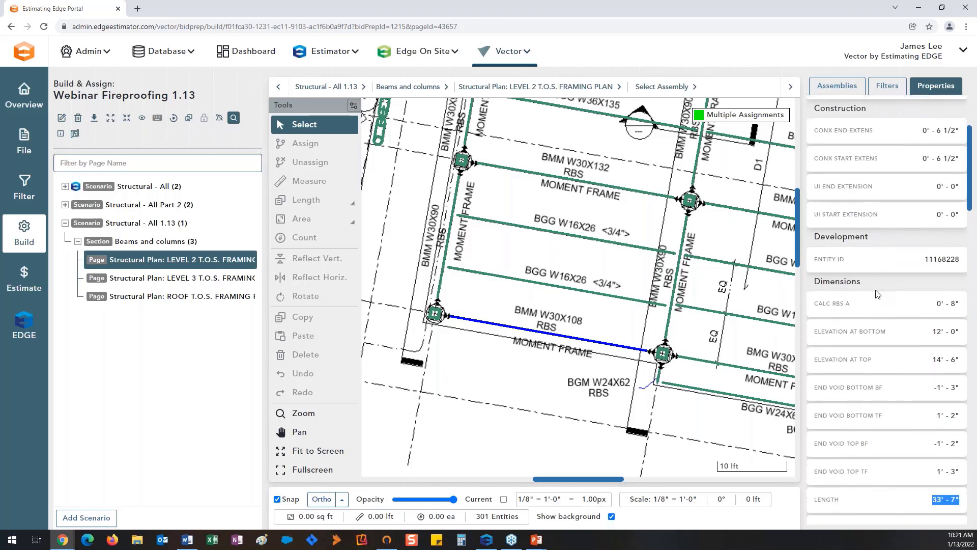
scroll(883, 274, "up", 3)
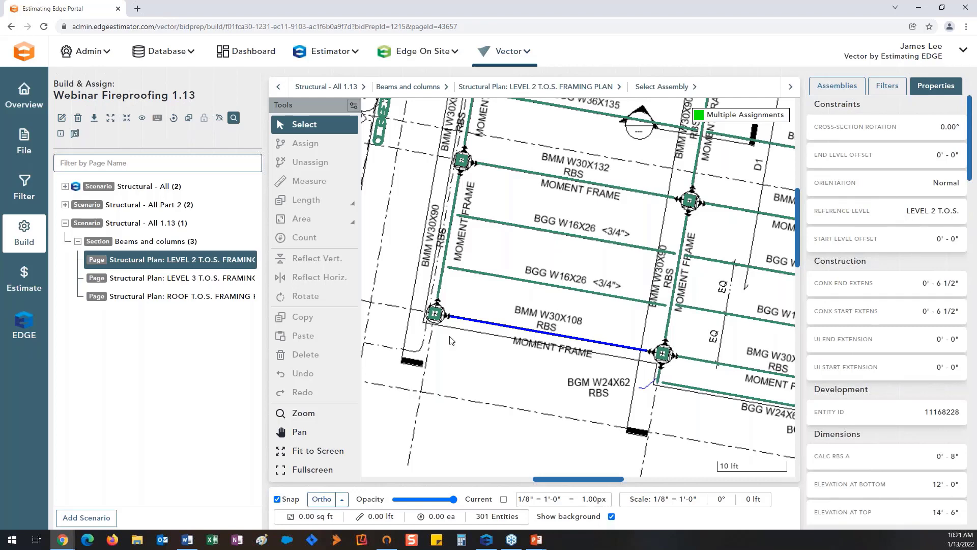
- Select the column at the beam's left end, check its length, volume and family type, and deselect it
left_click(435, 313)
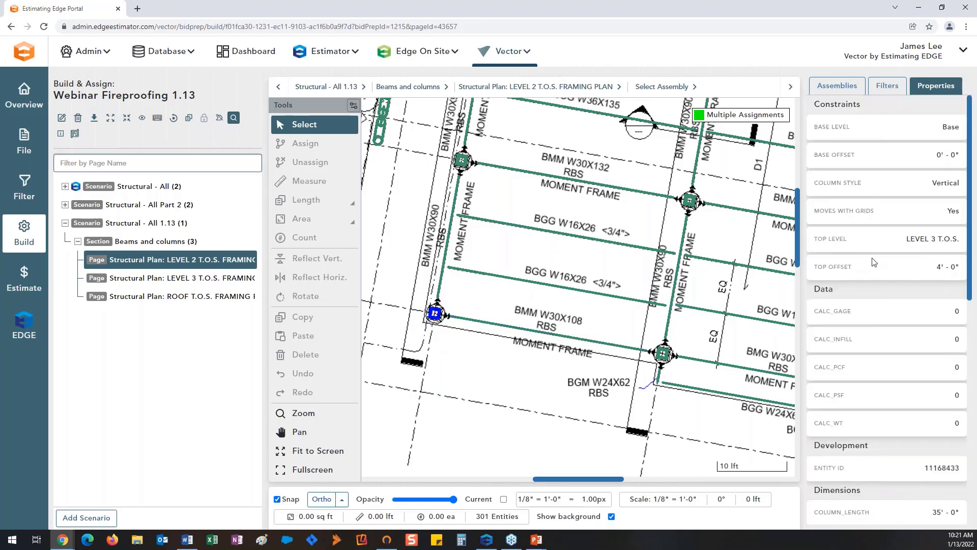
scroll(872, 261, "down", 3)
double_click(949, 360)
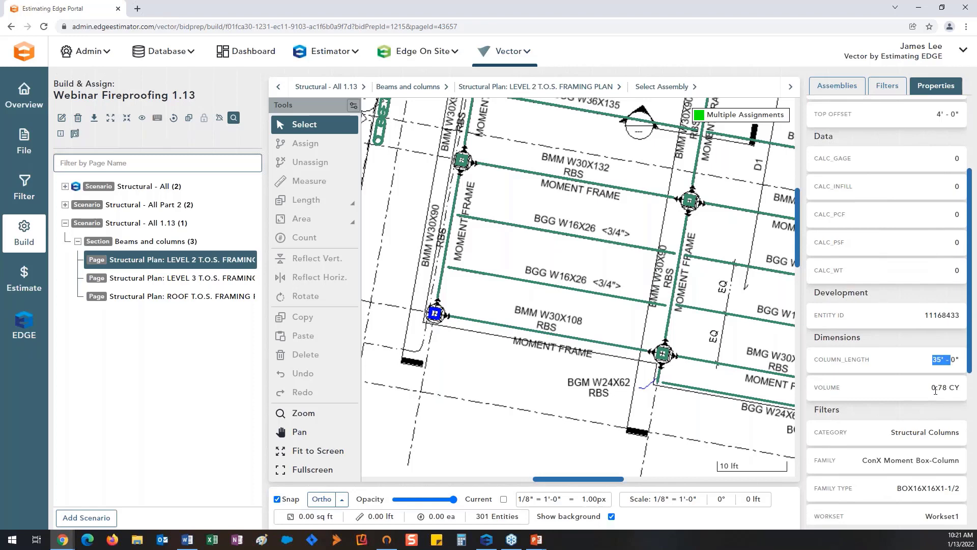
left_click_drag(930, 388, 961, 388)
scroll(893, 386, "down", 2)
left_click_drag(893, 385, 962, 387)
left_click(891, 387)
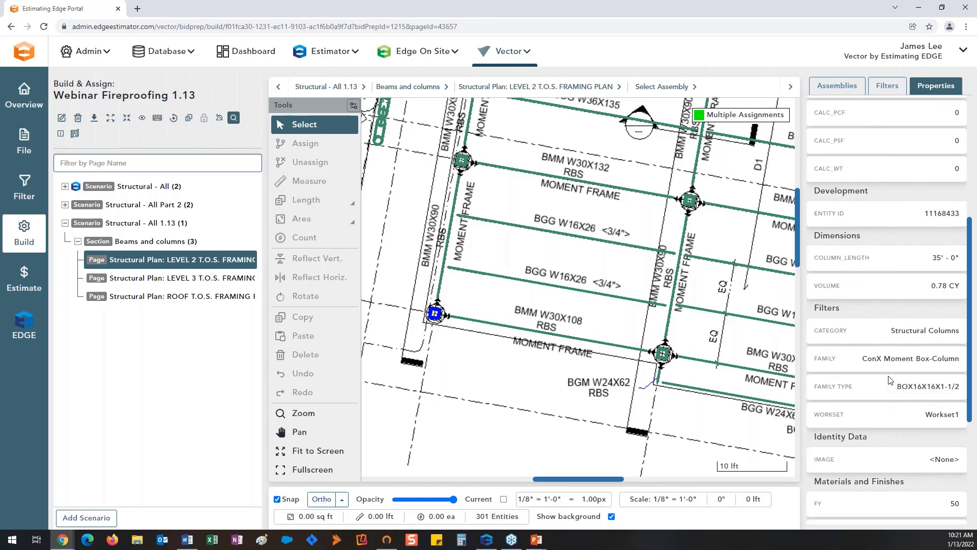
left_click(466, 382)
scroll(481, 368, "down", 5)
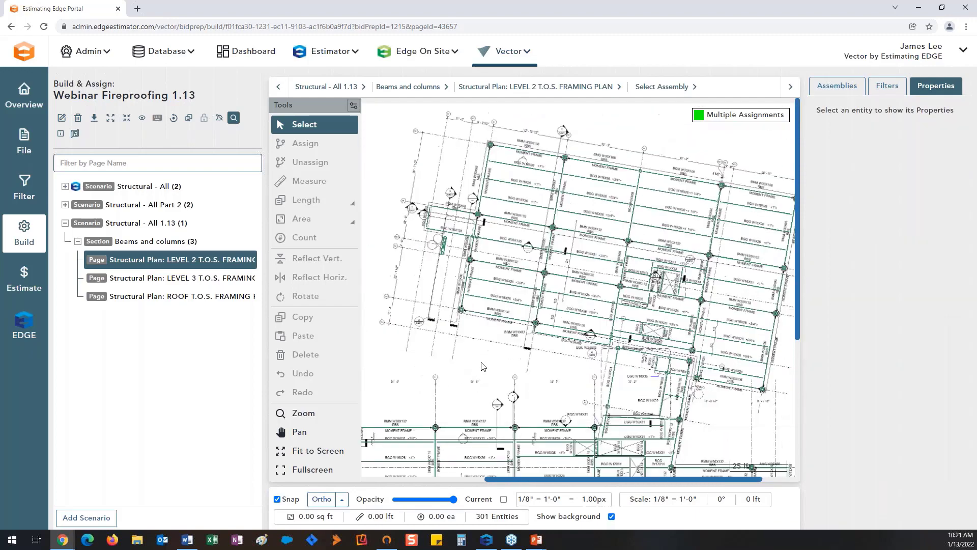
scroll(482, 366, "down", 2)
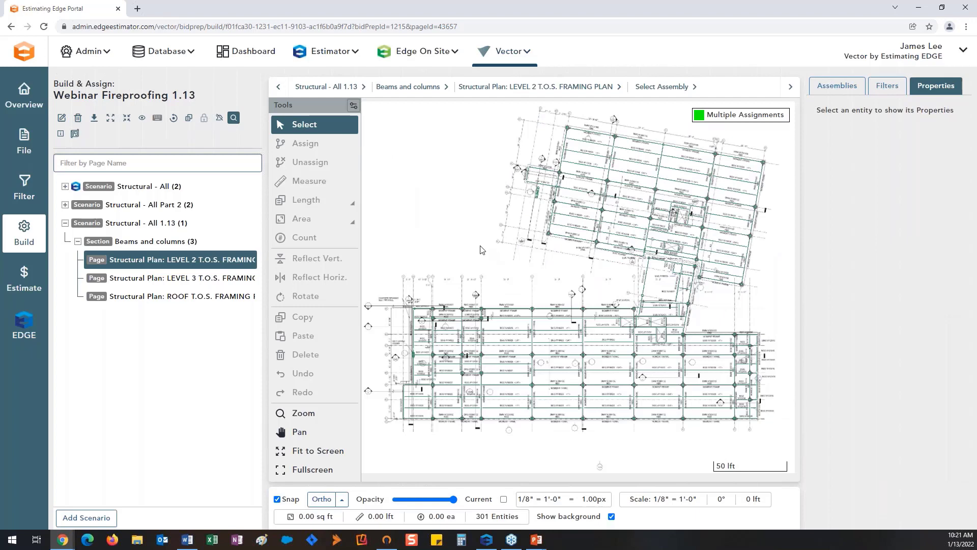
- Duplicate the Beams and columns section and rename the copy as "Deck and slabs 1.13"
left_click(160, 242)
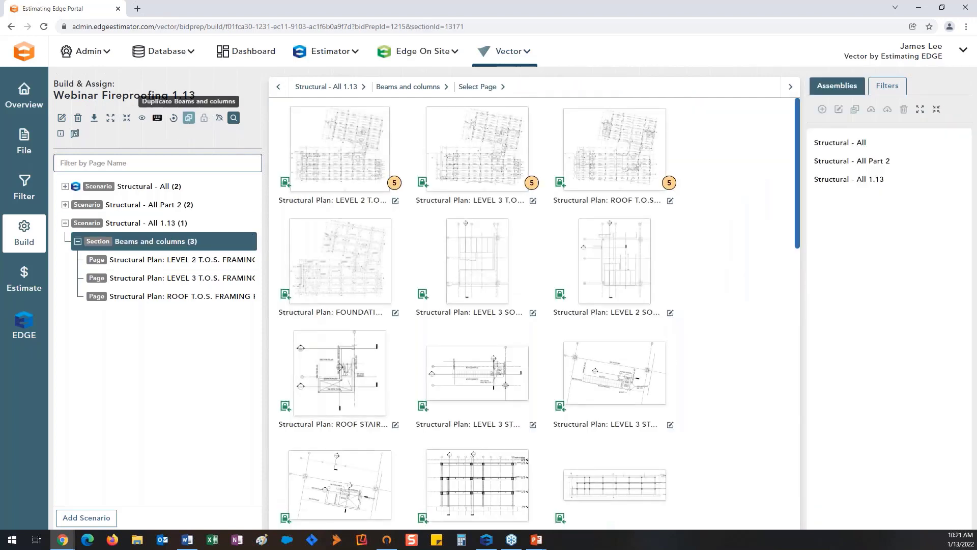
left_click(188, 118)
key("Return")
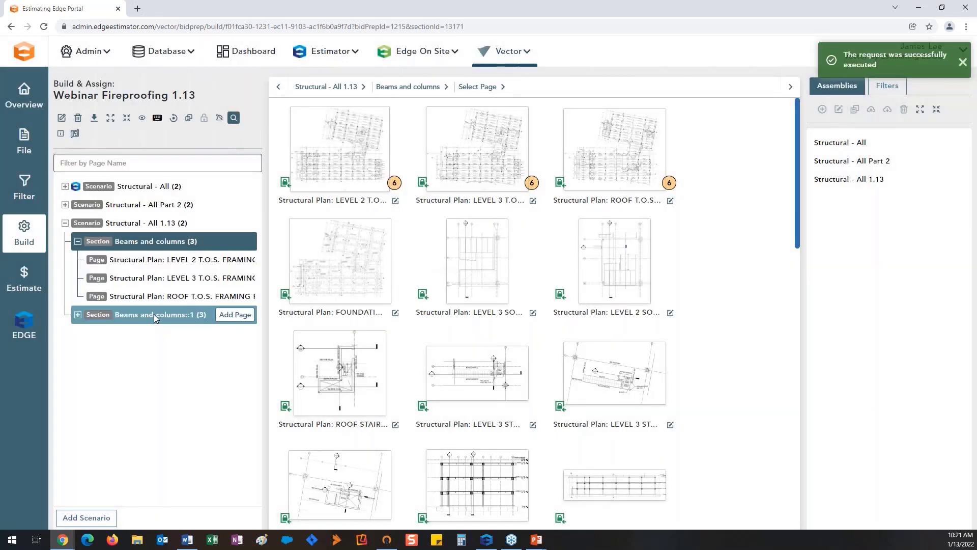
double_click(154, 312)
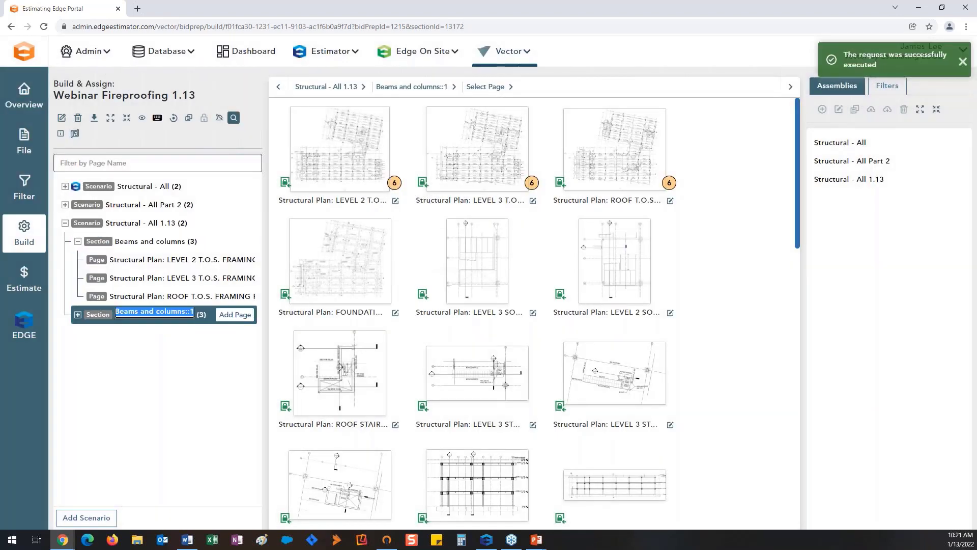
type("Deck and s")
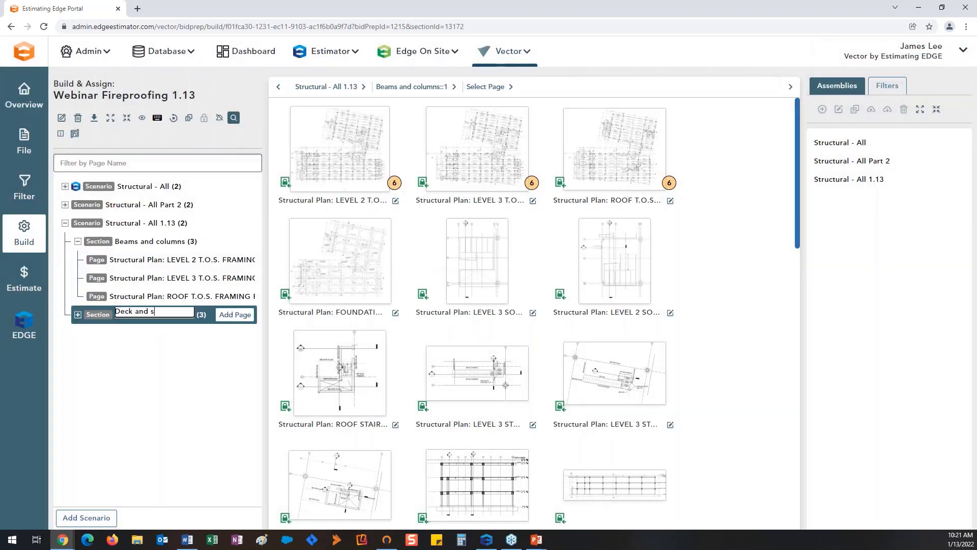
type("labs 1.13")
key("Return")
- Change the filter of the LEVEL 2 framing plan page in Deck and slabs 1.13 to "Structural - Decks/Slabs 1.13", confirming the element removal
left_click(78, 314)
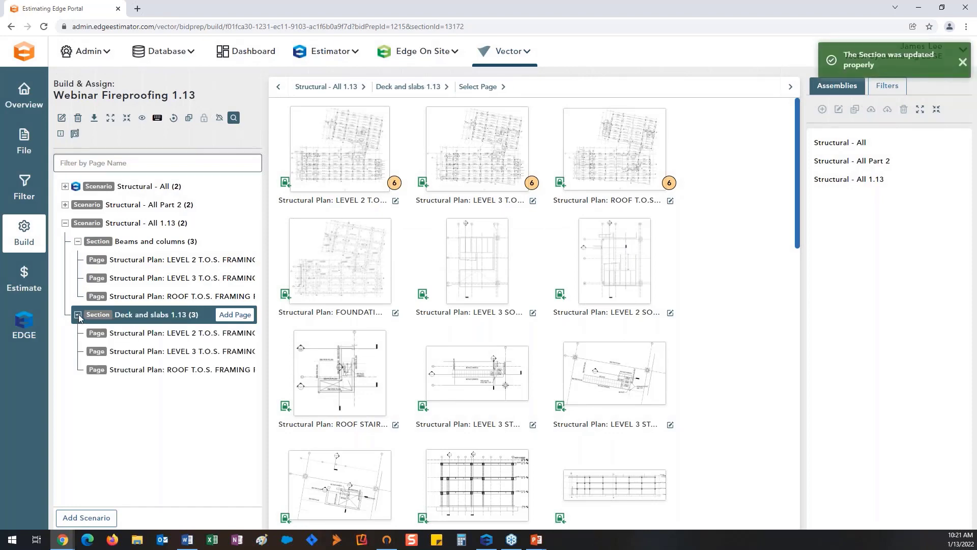
left_click(136, 331)
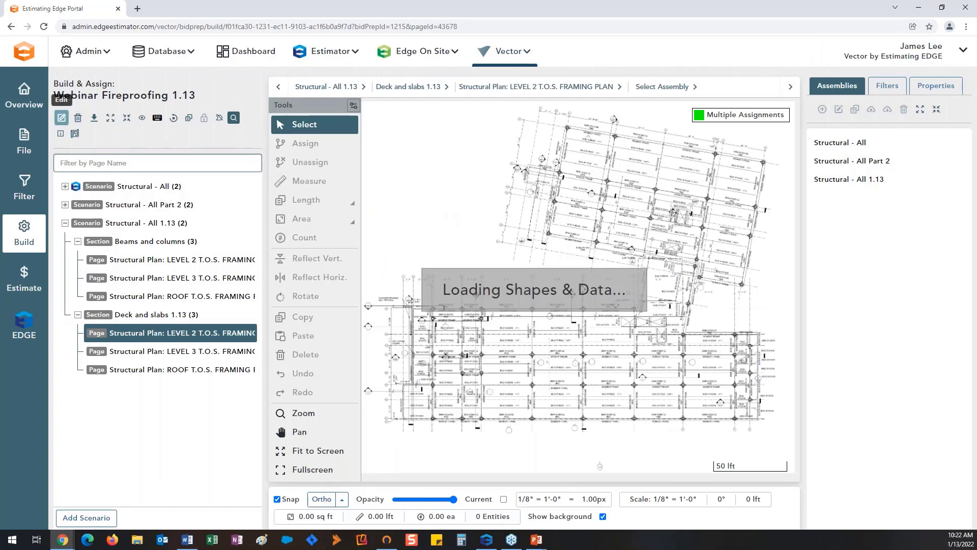
left_click(61, 117)
left_click(443, 280)
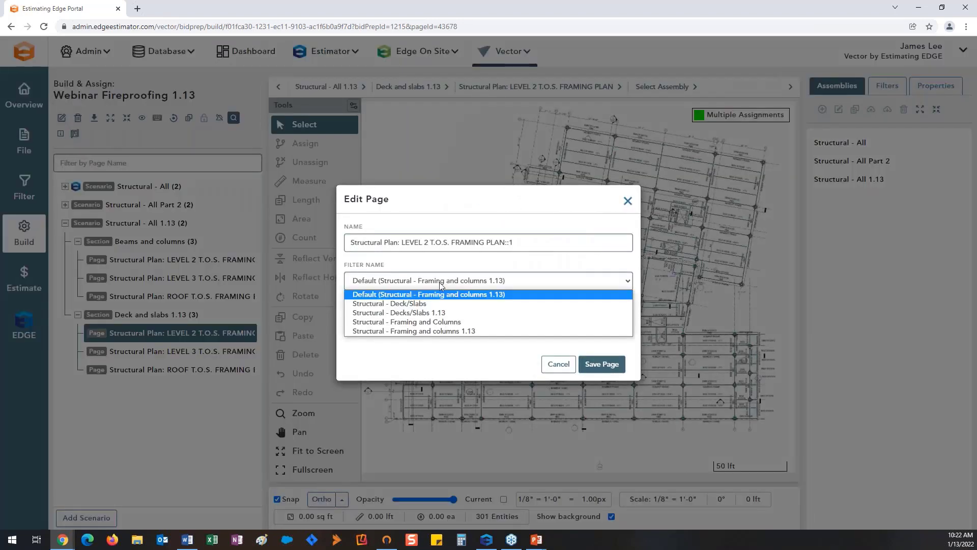
left_click(436, 312)
left_click(348, 351)
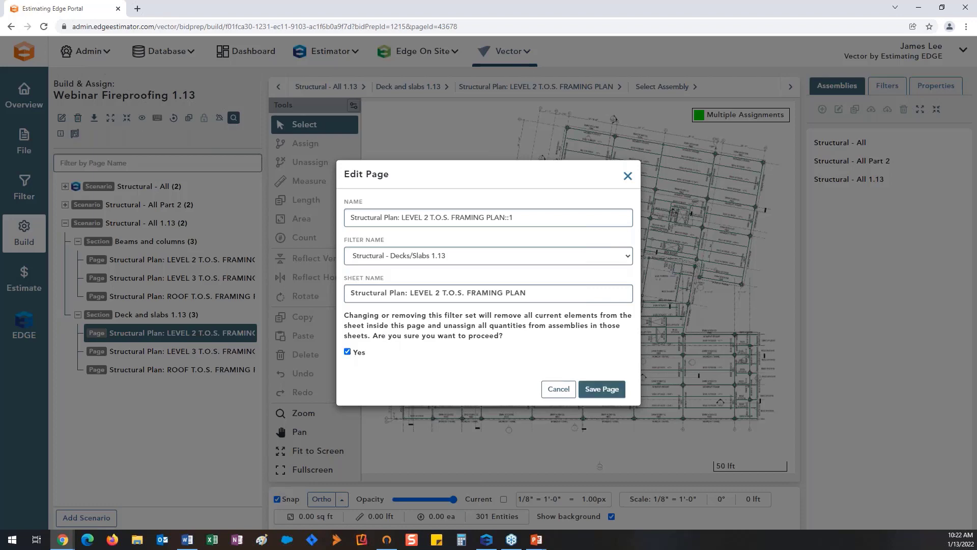
left_click(603, 389)
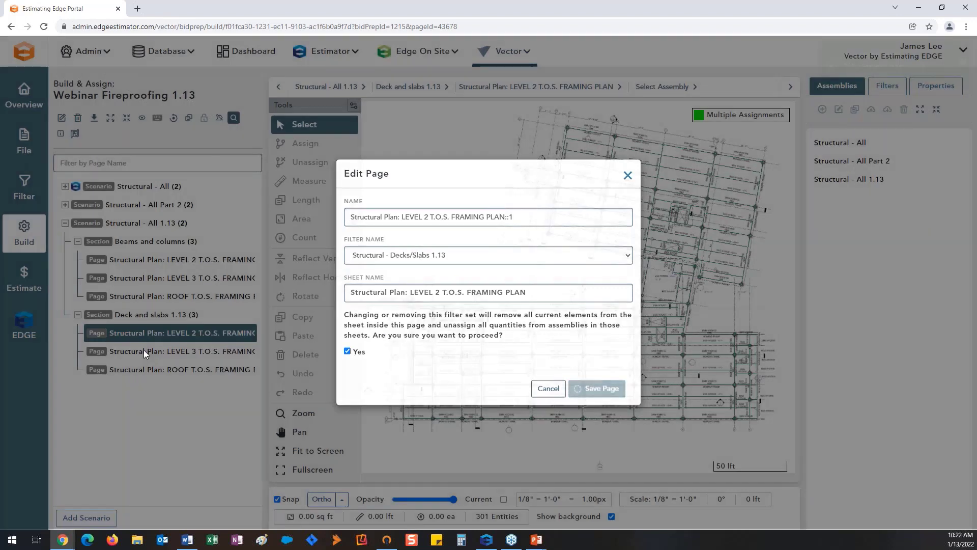
- Change the filter of the LEVEL 3 framing plan page in Deck and slabs 1.13 to "Structural - Decks/Slabs 1.13" and save it
left_click(143, 350)
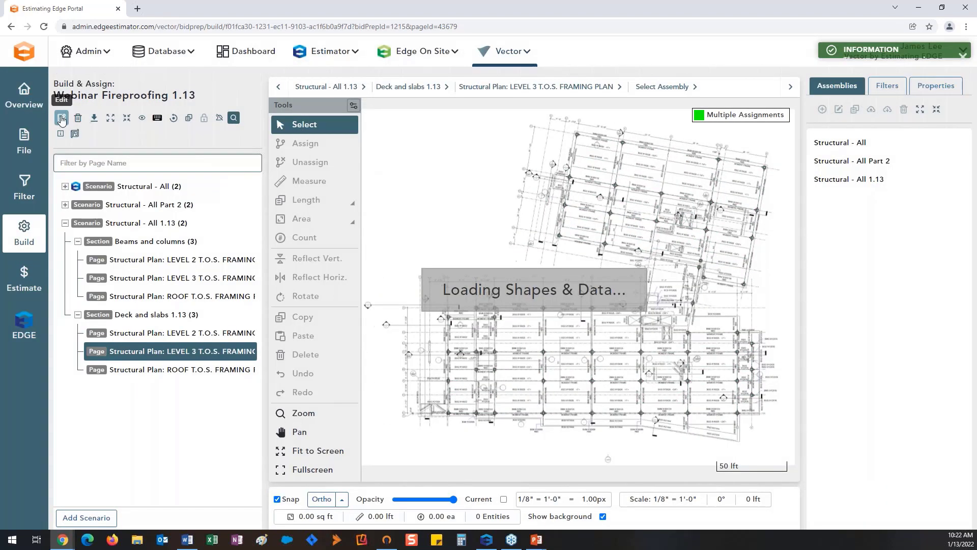
left_click(61, 119)
left_click(385, 281)
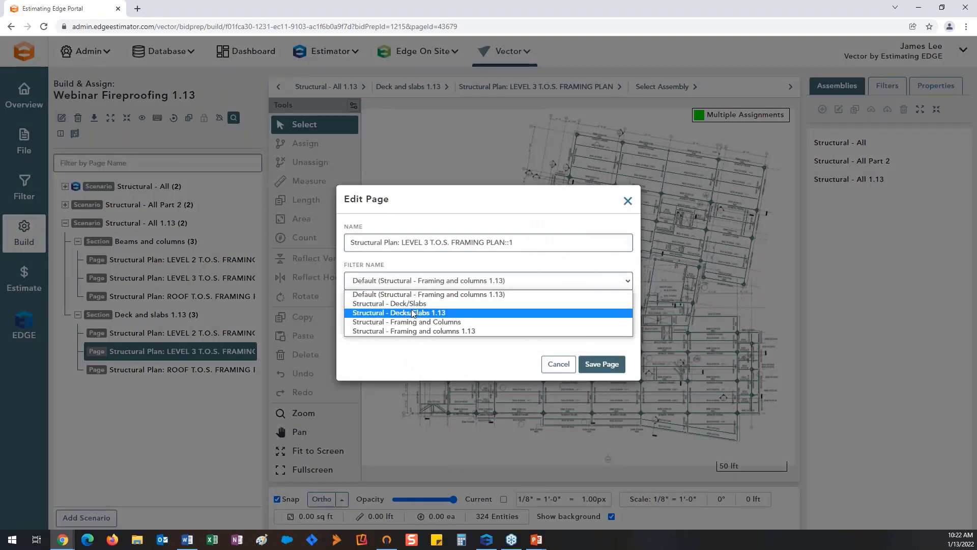
left_click(413, 313)
left_click(603, 389)
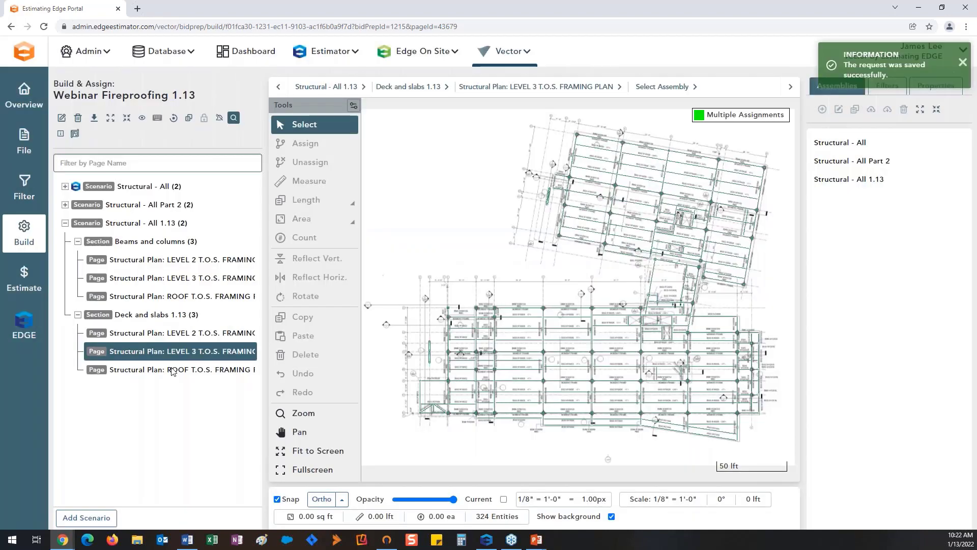
- Change the filter of the ROOF framing plan page in Deck and slabs 1.13 to "Structural - Decks/Slabs 1.13" and save it
left_click(173, 370)
left_click(61, 117)
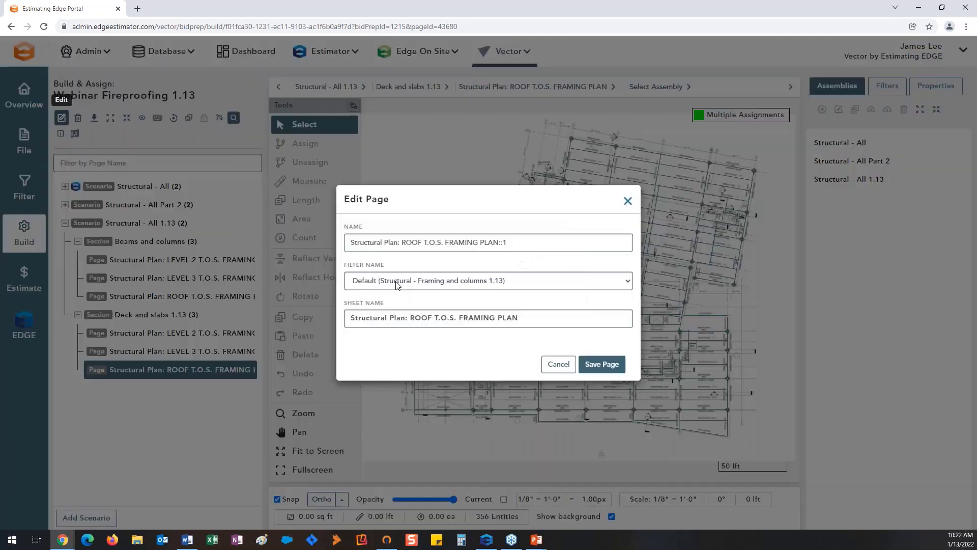
left_click(397, 284)
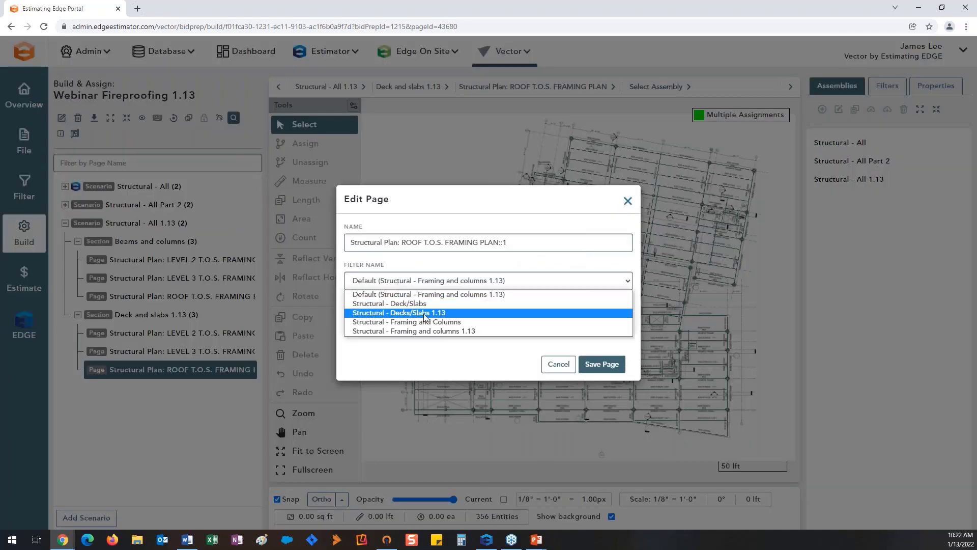
left_click(404, 313)
left_click(598, 389)
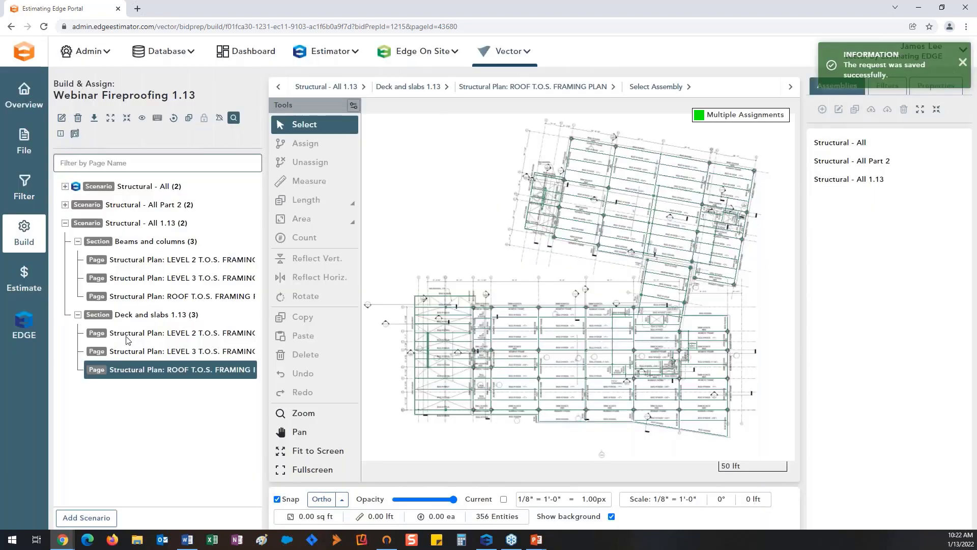
- Open the LEVEL 2 page of Deck and slabs 1.13 and check the lower slab's dimension and family type properties
left_click(126, 334)
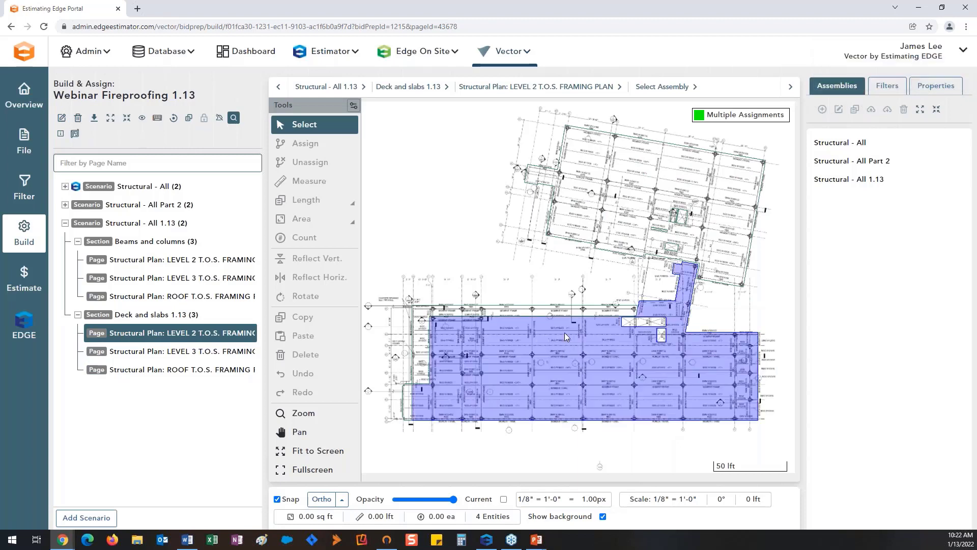
left_click(935, 85)
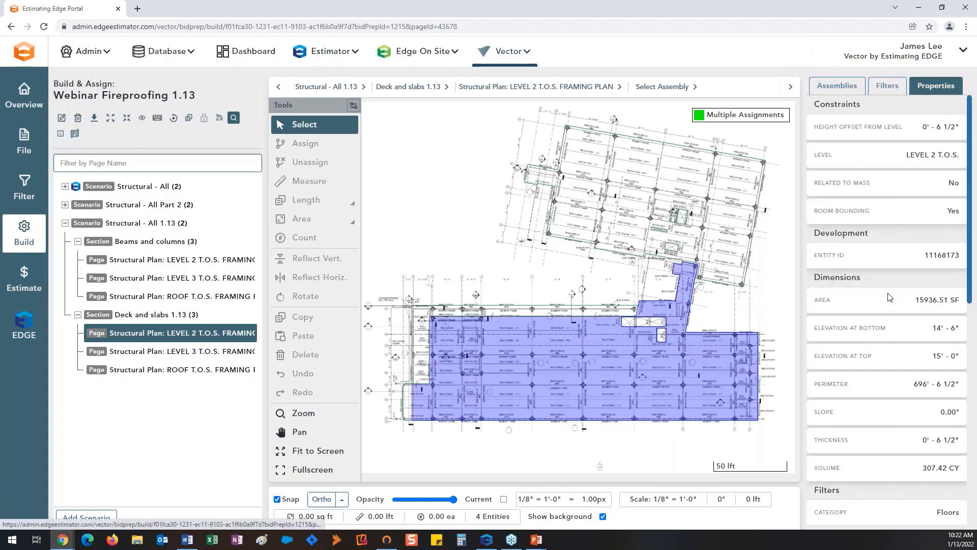
scroll(892, 313, "down", 4)
left_click_drag(823, 374, 951, 379)
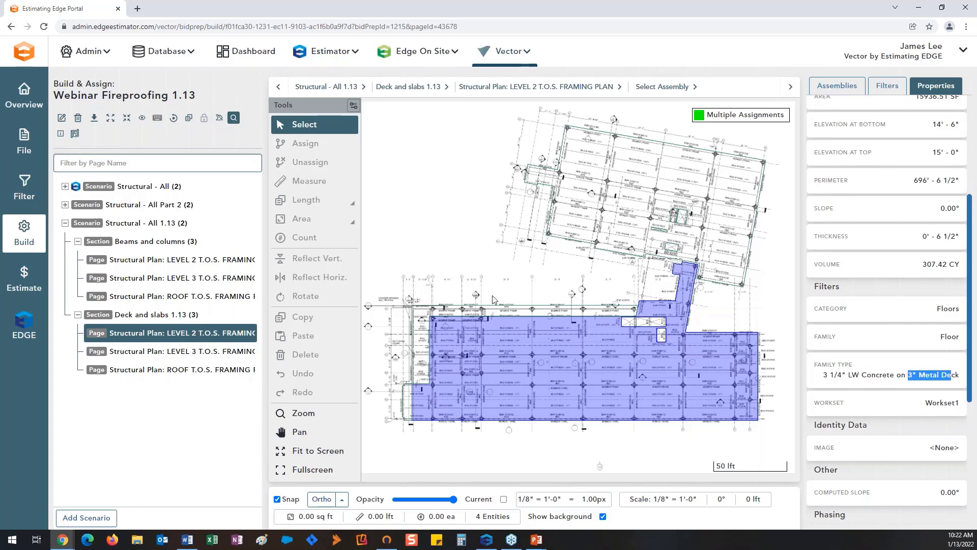
- Open the LEVEL 3 page of Deck and slabs 1.13 and examine the filter categories and families of its entities
left_click(168, 351)
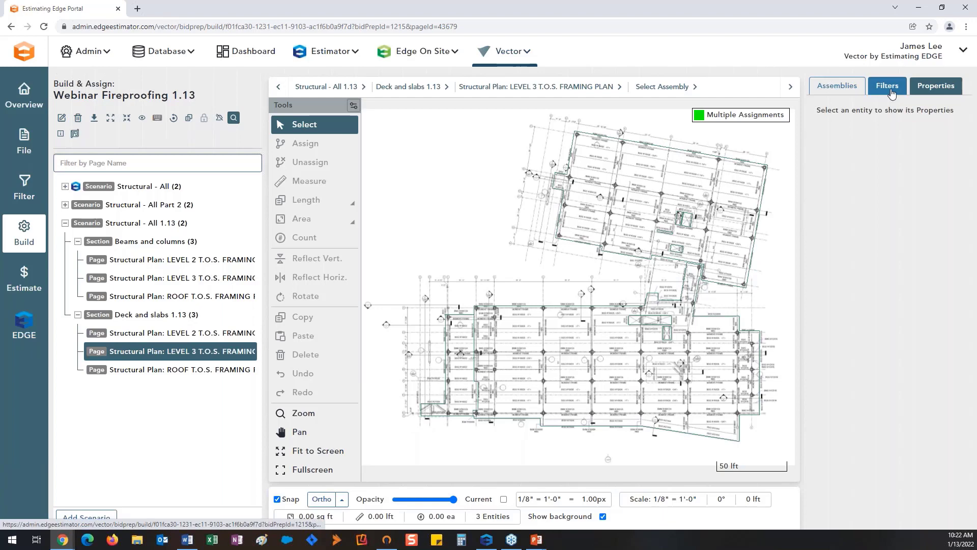
left_click(887, 87)
left_click(847, 197)
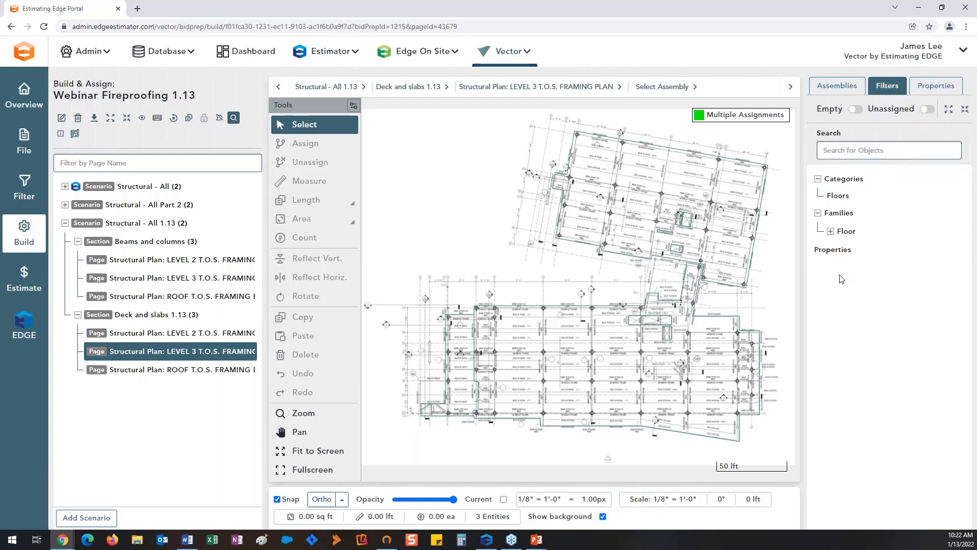
- Expand the Floor family on the LEVEL 3 page and highlight its 3 1/4" LW Concrete on 3" Metal Deck floors
left_click(831, 232)
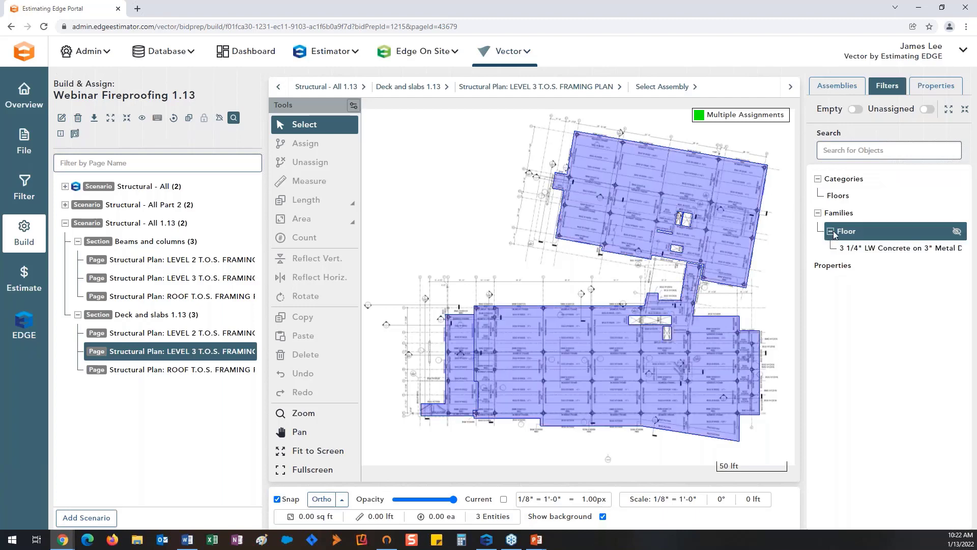
left_click(865, 248)
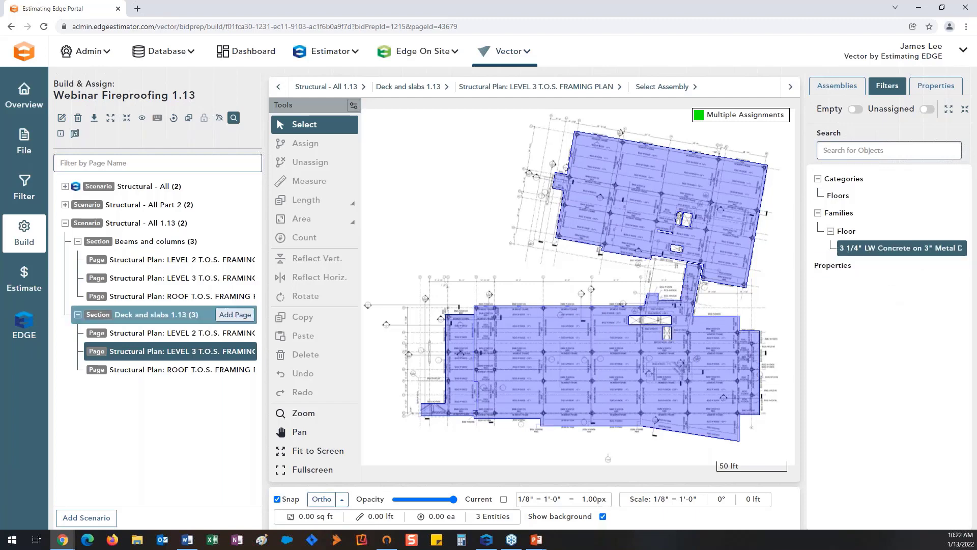
- Open the ROOF page of Deck and slabs 1.13, check the upper canopy slab's dimension and family type properties, and deselect it
left_click(165, 370)
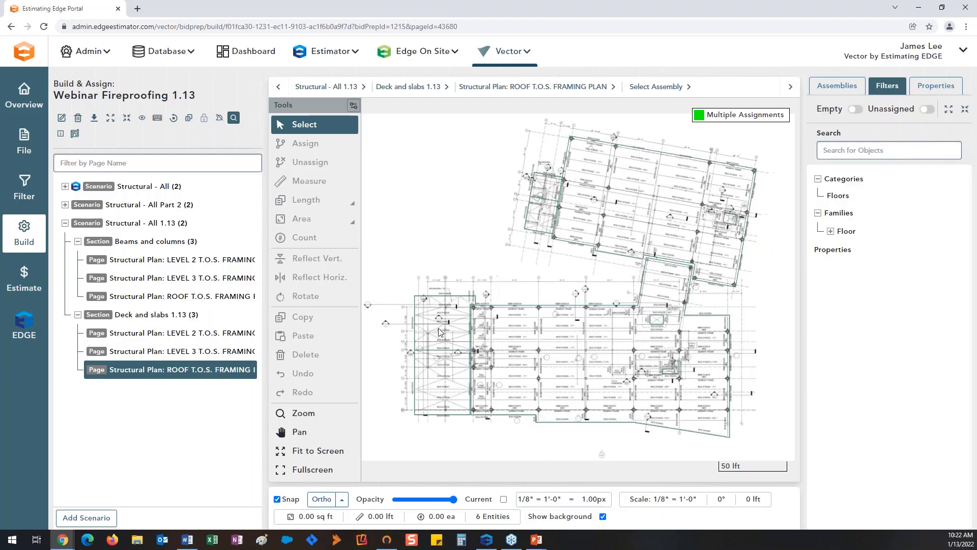
left_click(440, 332)
left_click(935, 86)
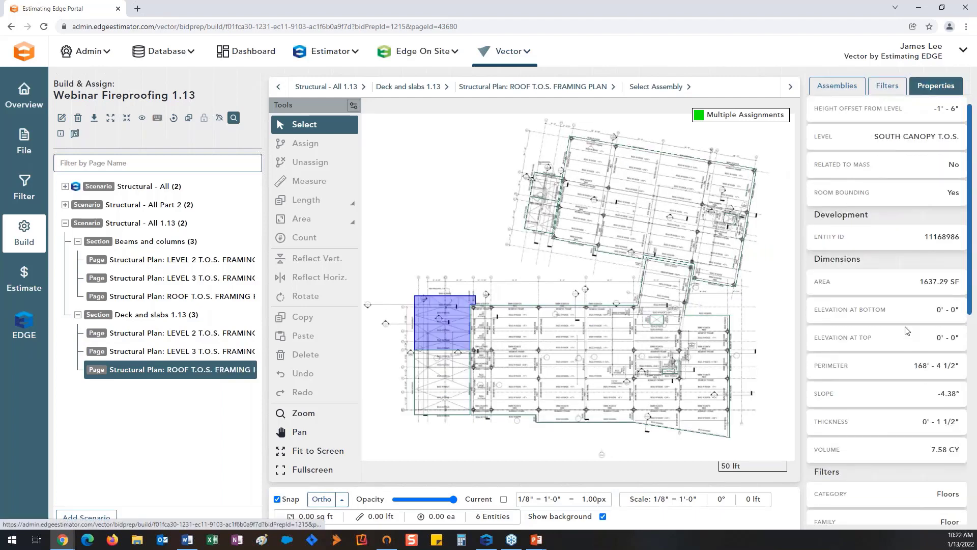
scroll(891, 348, "down", 5)
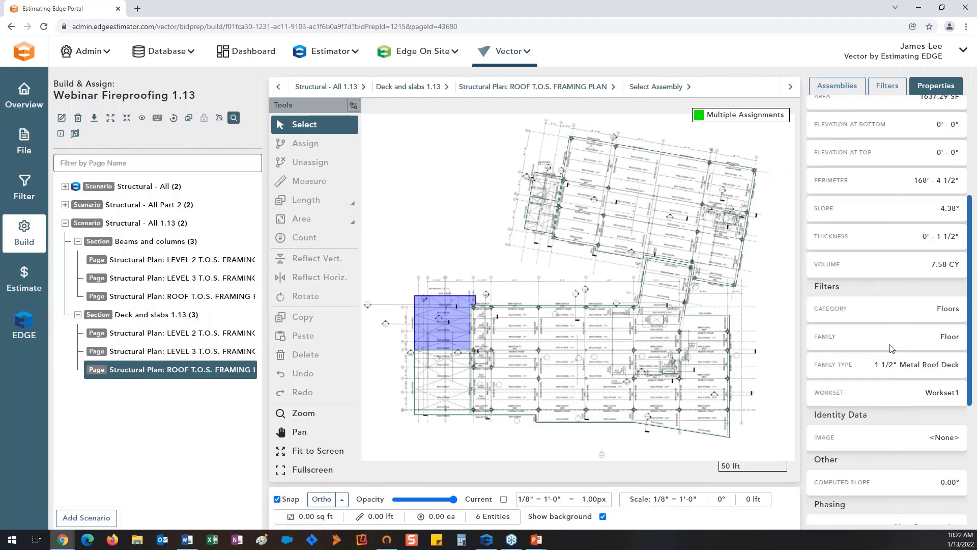
left_click(456, 225)
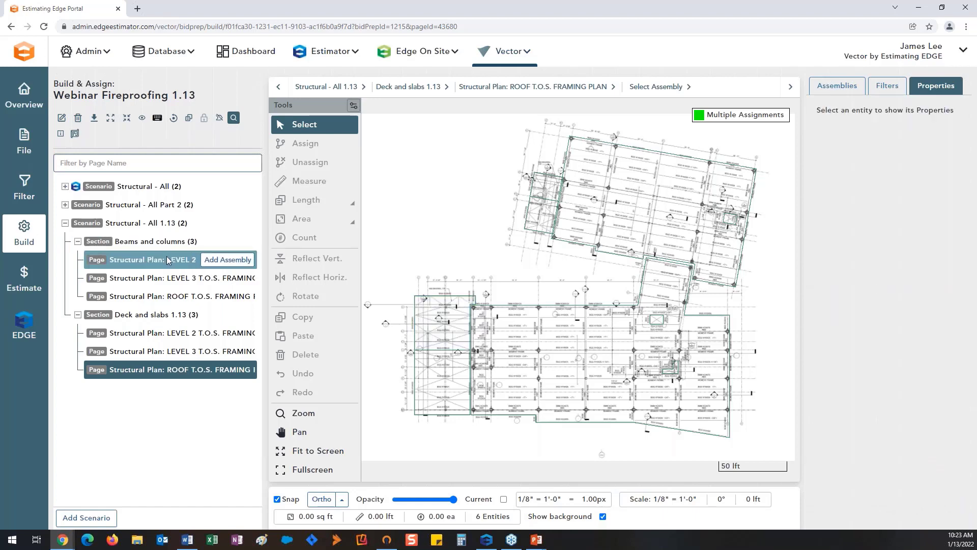
- Open the LEVEL 2 page of Beams and columns and bring up the 3D model viewer in an enlarged window
left_click(169, 263)
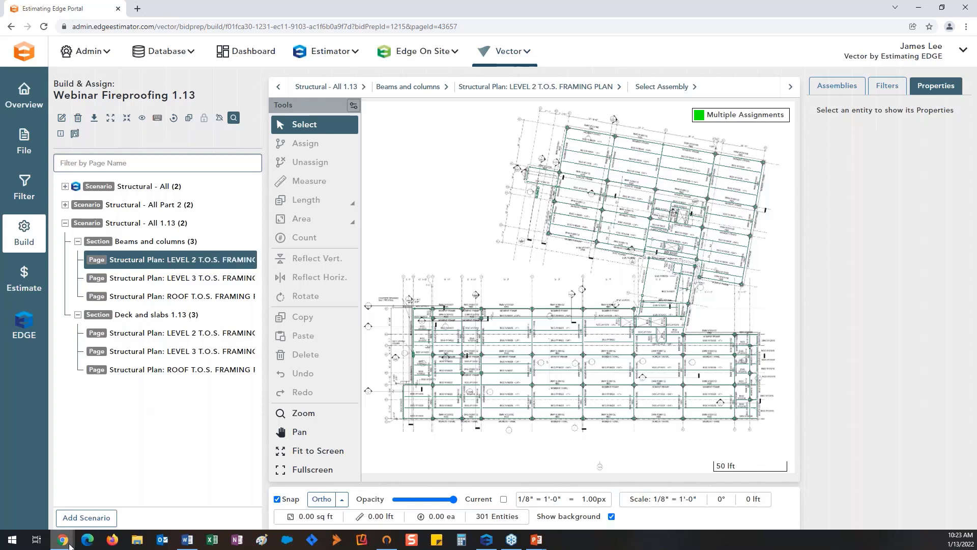
mouse_move(63, 541)
left_click(137, 515)
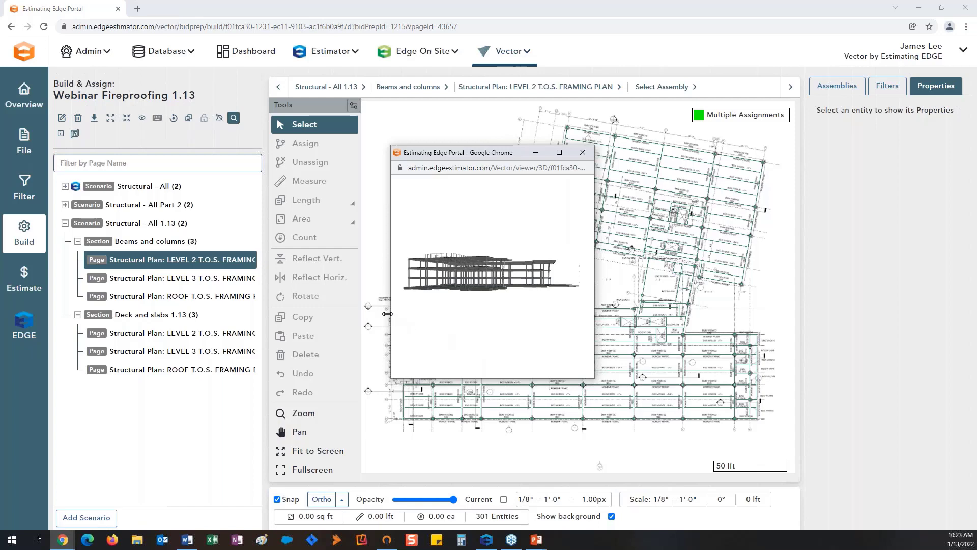
left_click_drag(390, 313, 282, 310)
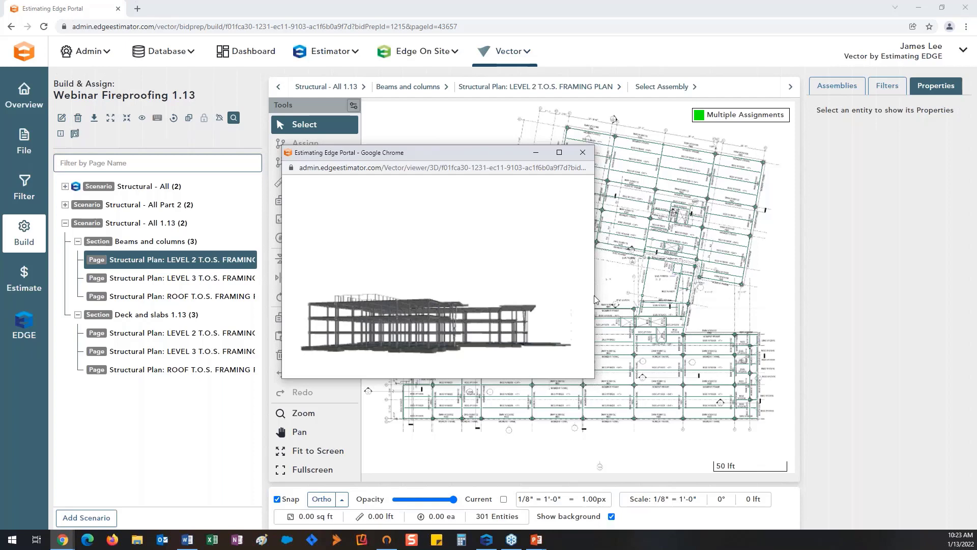
left_click_drag(595, 296, 631, 296)
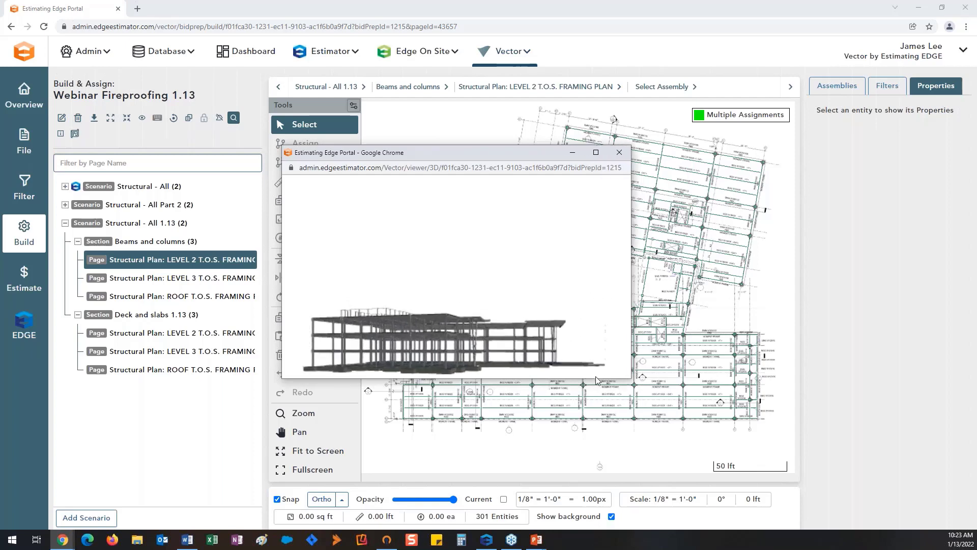
left_click_drag(598, 379, 588, 452)
- Examine the overall structure of the building in the 3D viewer from different angles and distances
left_click_drag(508, 392, 454, 422)
scroll(461, 417, "down", 5)
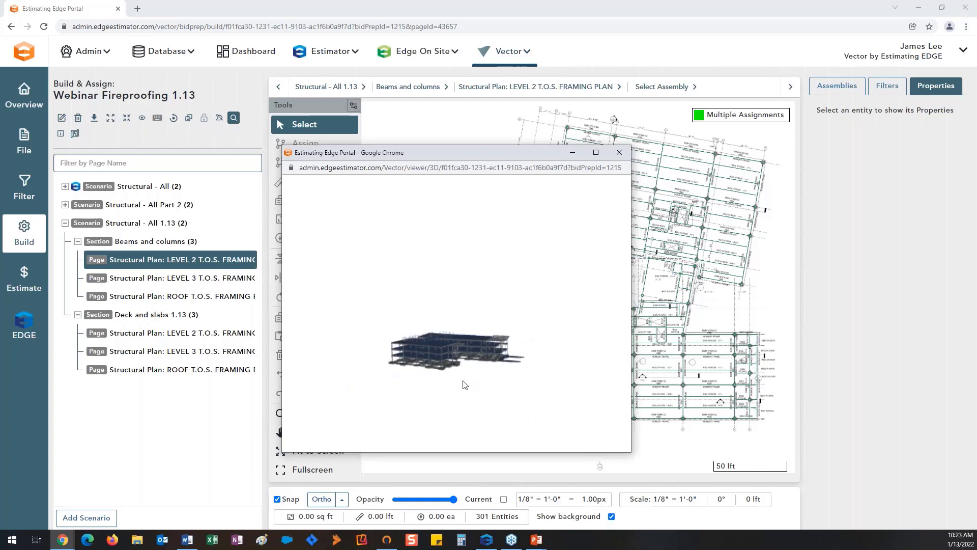
scroll(464, 385, "up", 5)
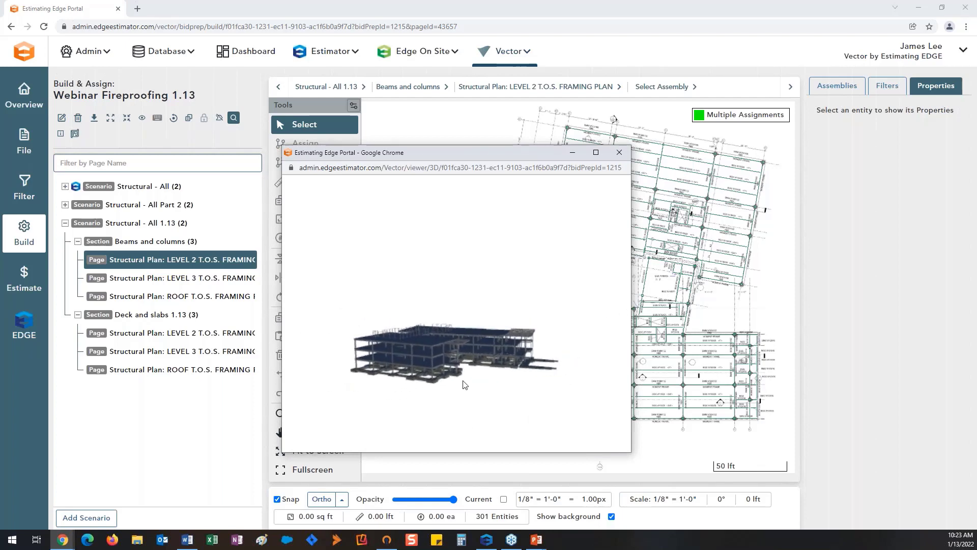
scroll(465, 385, "up", 3)
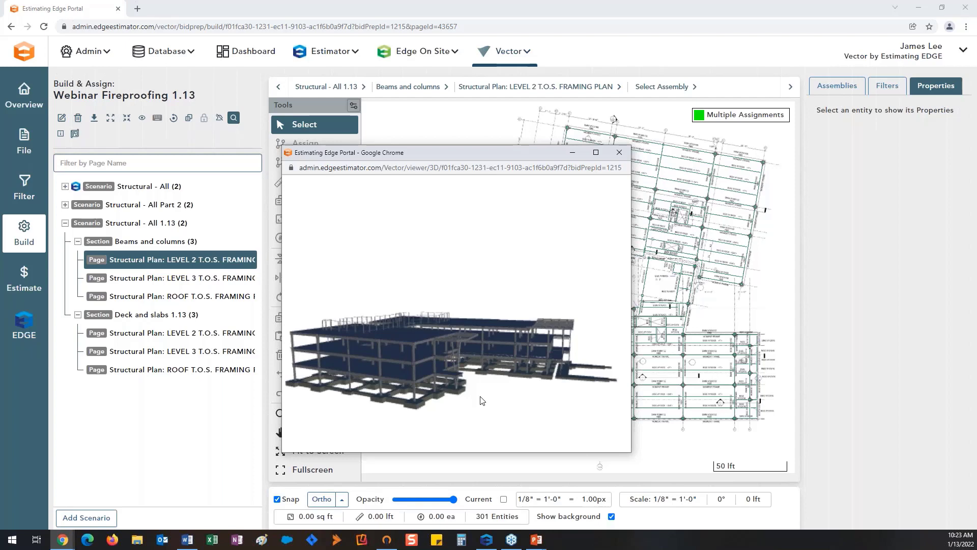
key("Left")
key("Left")
key("Left")
key("Left")
key("Left")
key("Left")
key("Left")
key("Left")
key("Right")
key("Right")
key("Right")
key("Right")
key("Right")
key("Right")
key("Right")
key("Right")
key("Right")
key("Right")
key("Right")
key("Right")
key("Right")
key("Right")
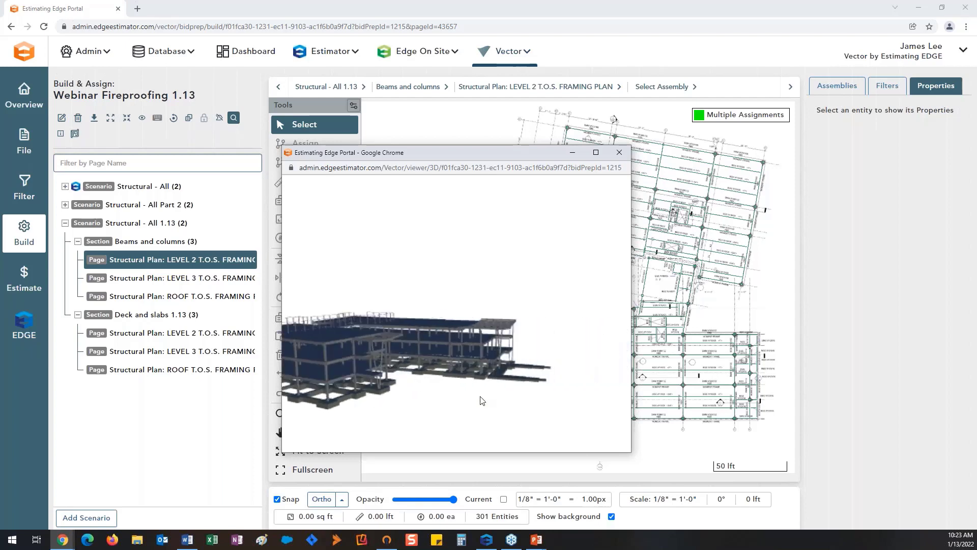
- Inspect the roof, floor framing, columns and footings up close by moving inside the 3D model
scroll(482, 401, "up", 5)
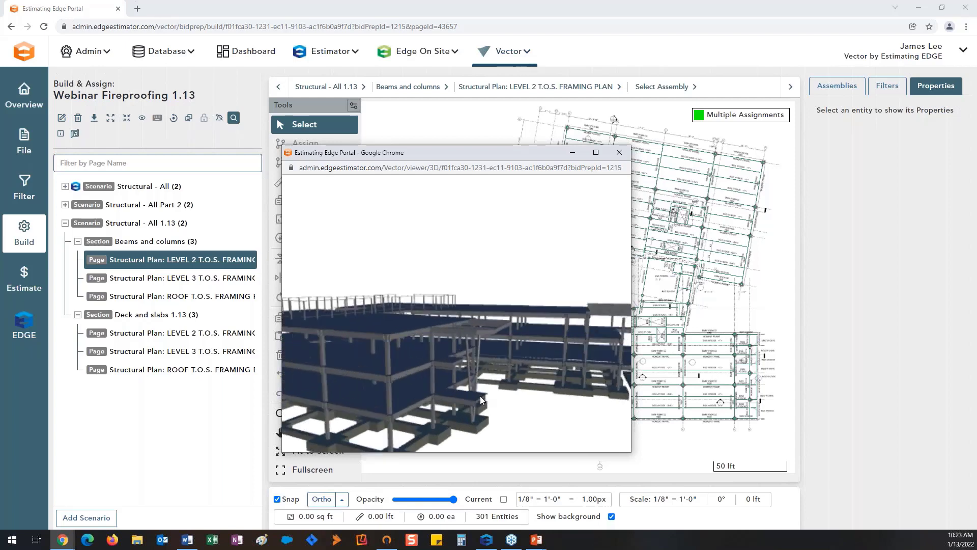
scroll(429, 350, "up", 5)
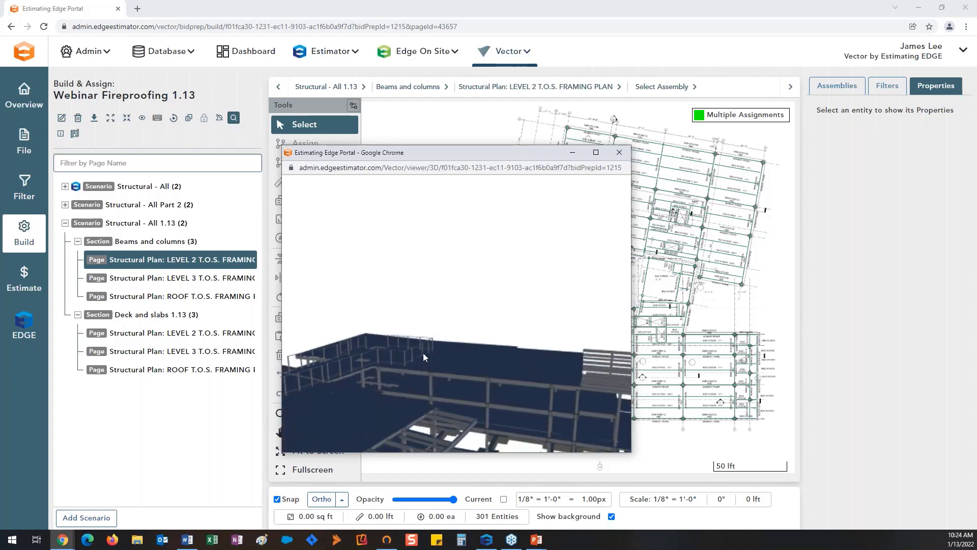
scroll(424, 336, "up", 3)
left_click_drag(444, 337, 450, 343)
scroll(446, 323, "up", 8)
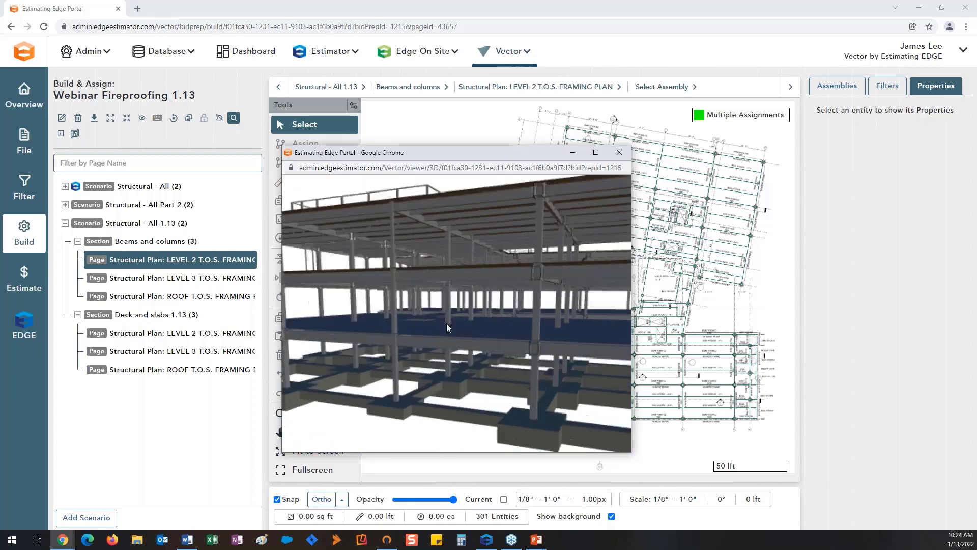
scroll(466, 324, "up", 8)
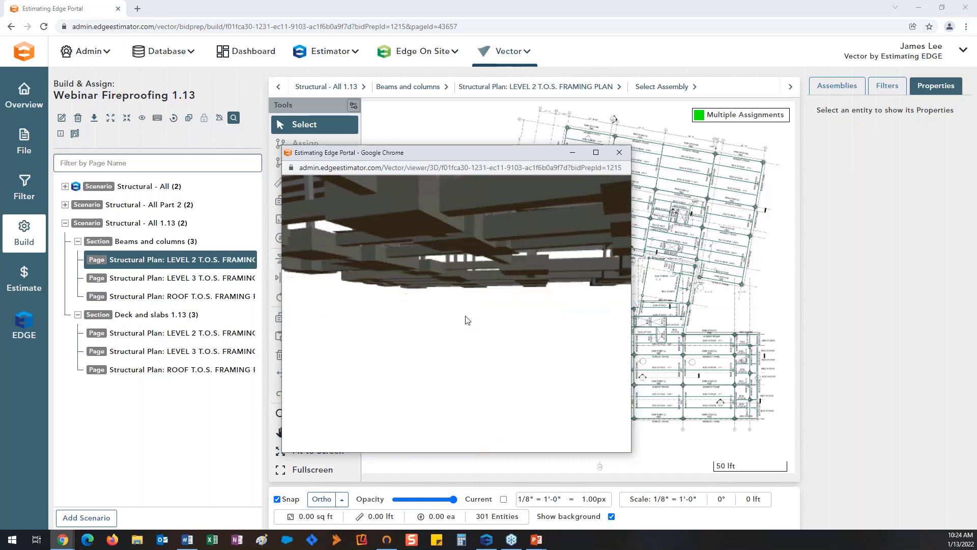
scroll(463, 320, "up", 6)
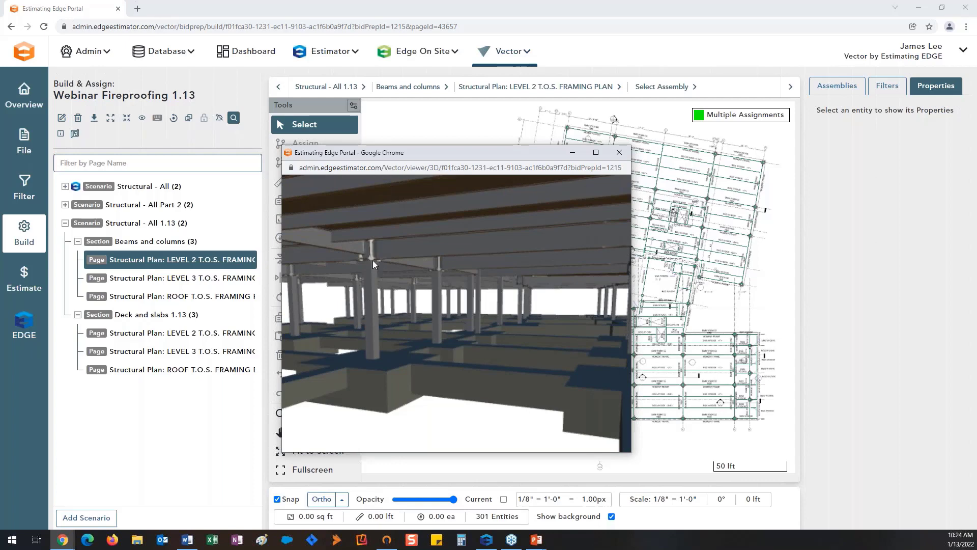
scroll(382, 270, "up", 6)
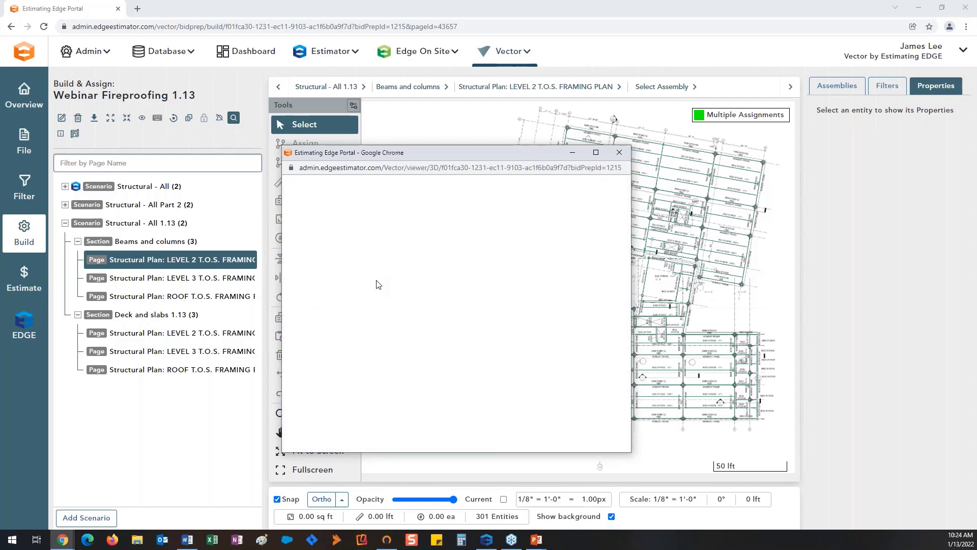
- Return to an exterior view of the whole building in the 3D viewer and examine its floors and columns
scroll(428, 296, "down", 10)
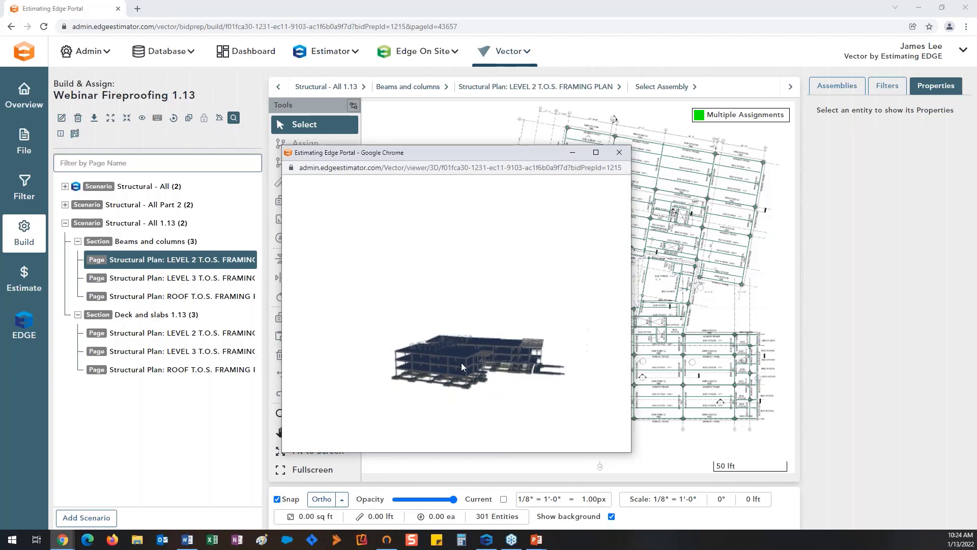
scroll(459, 356, "up", 5)
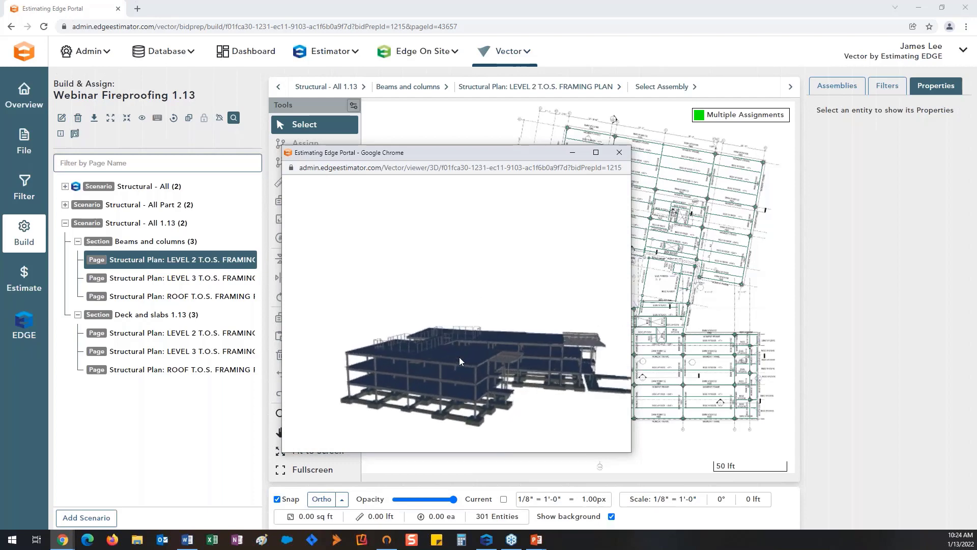
left_click_drag(460, 374, 457, 373)
scroll(465, 305, "up", 5)
scroll(463, 305, "down", 10)
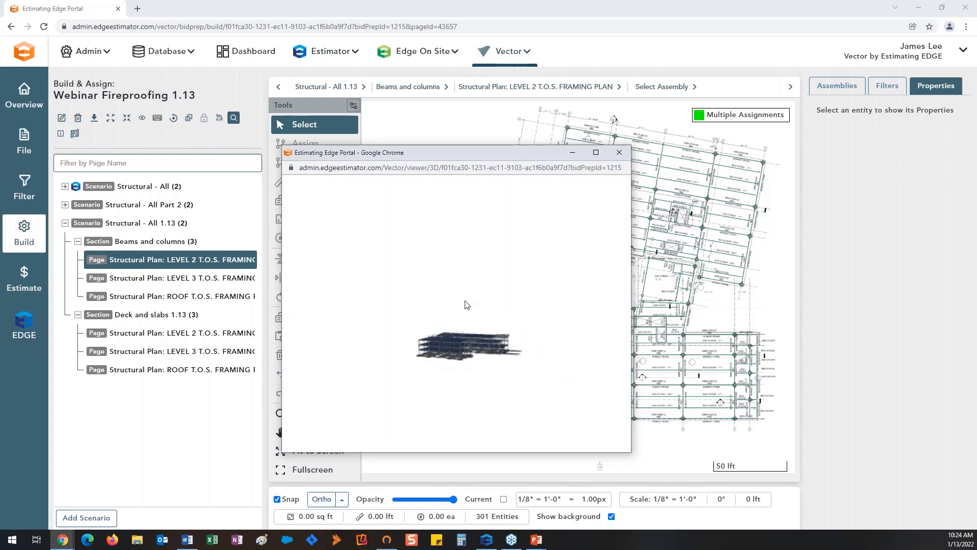
scroll(468, 305, "up", 2)
scroll(465, 304, "up", 5)
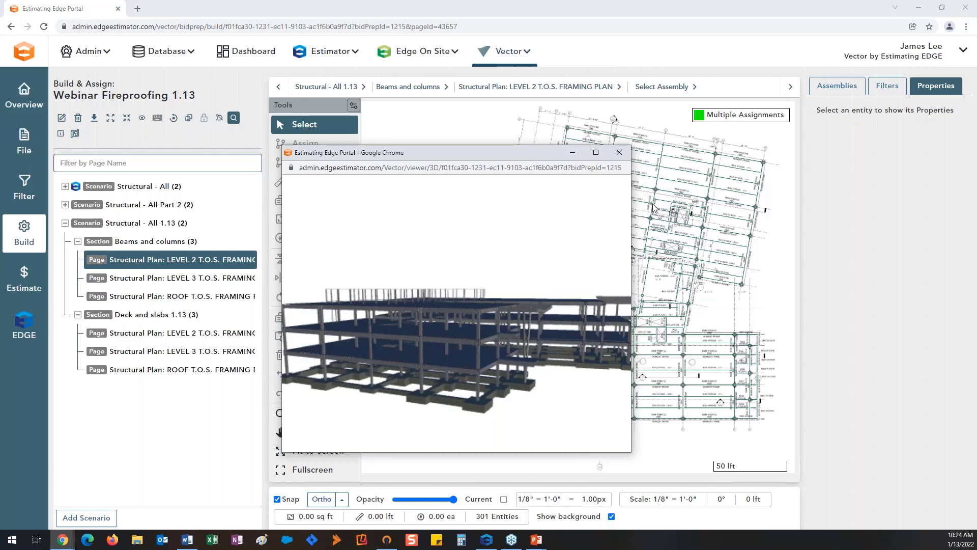
- Select the beams across the second bay of the LEVEL 2 upper wing and locate them in the 3D model
left_click(573, 152)
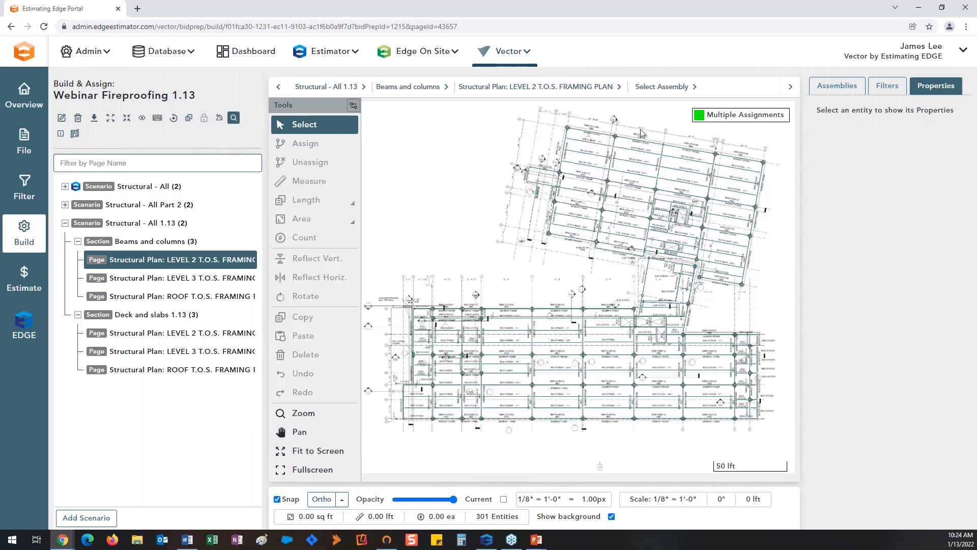
left_click(640, 155)
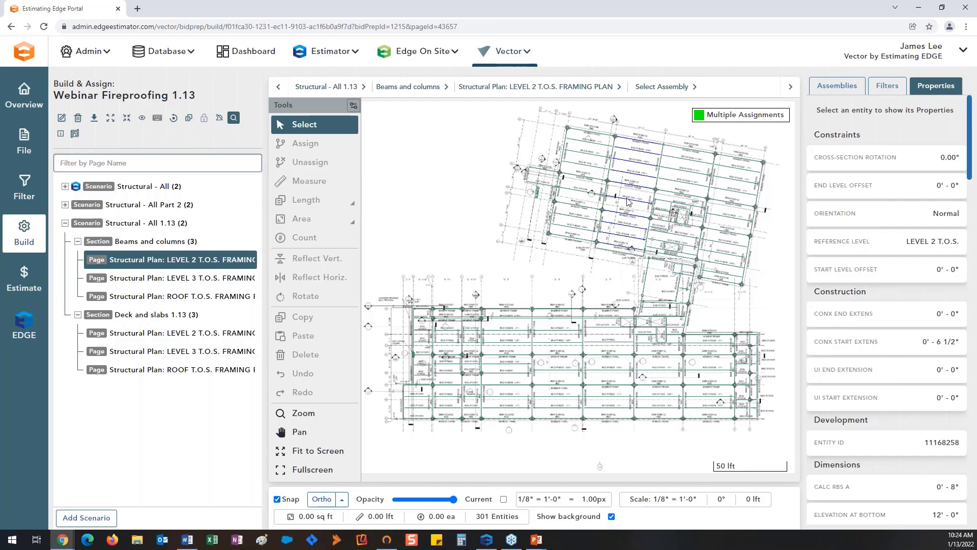
mouse_move(81, 535)
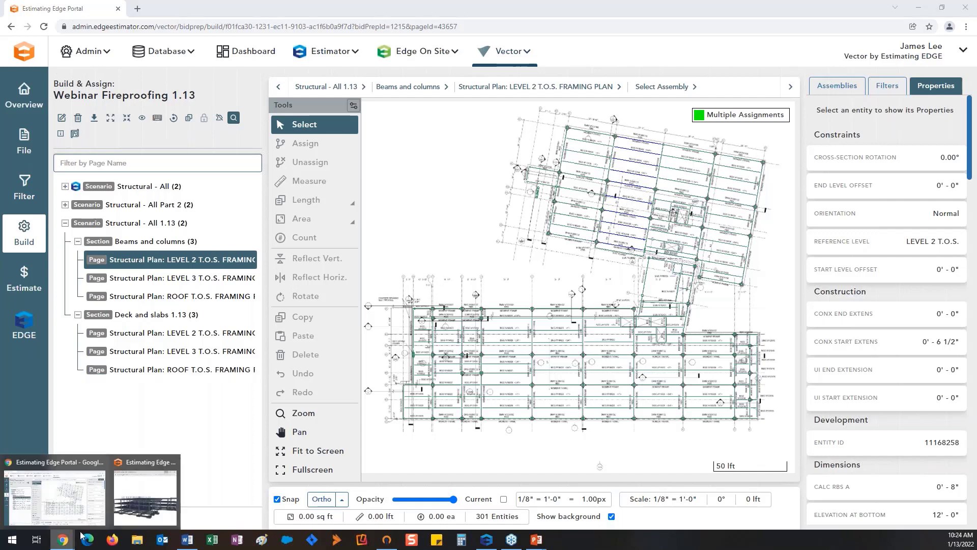
left_click(145, 496)
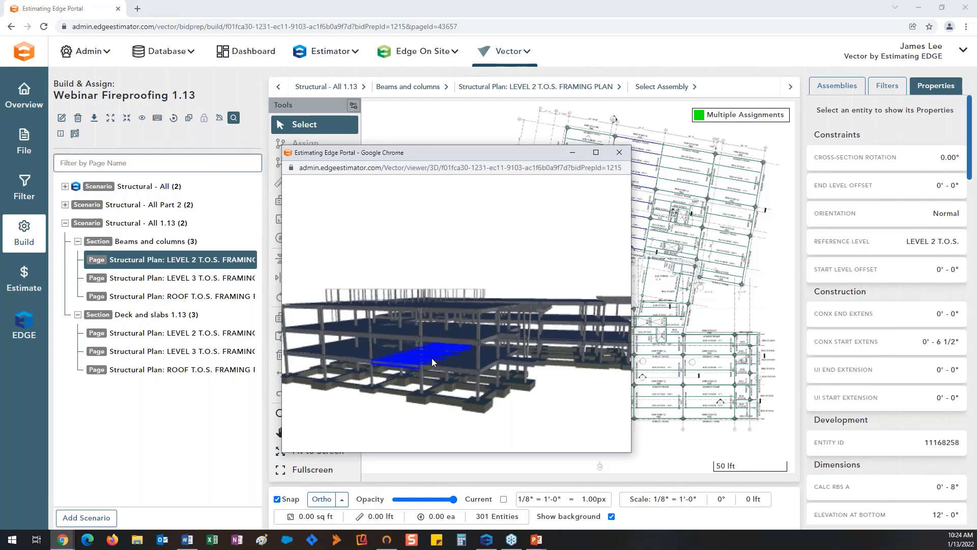
scroll(431, 358, "up", 5)
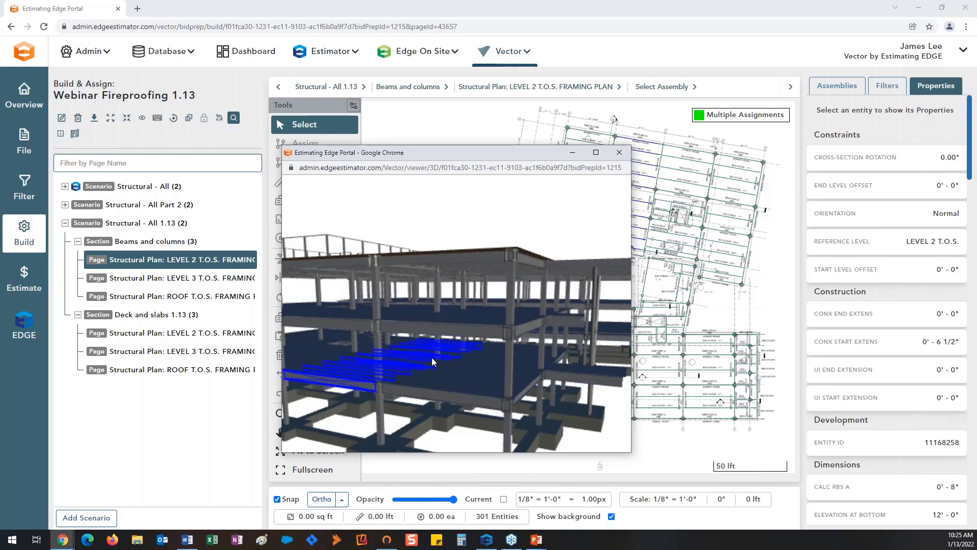
left_click(573, 154)
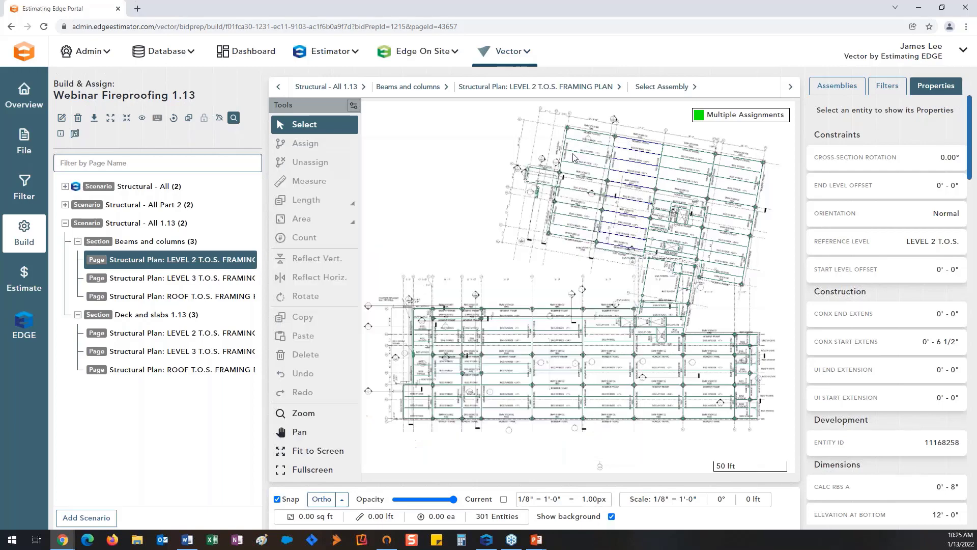
- Add the column beside the selected beams to the selection, inspect it in the 3D model, and close the viewer
scroll(599, 183, "up", 5)
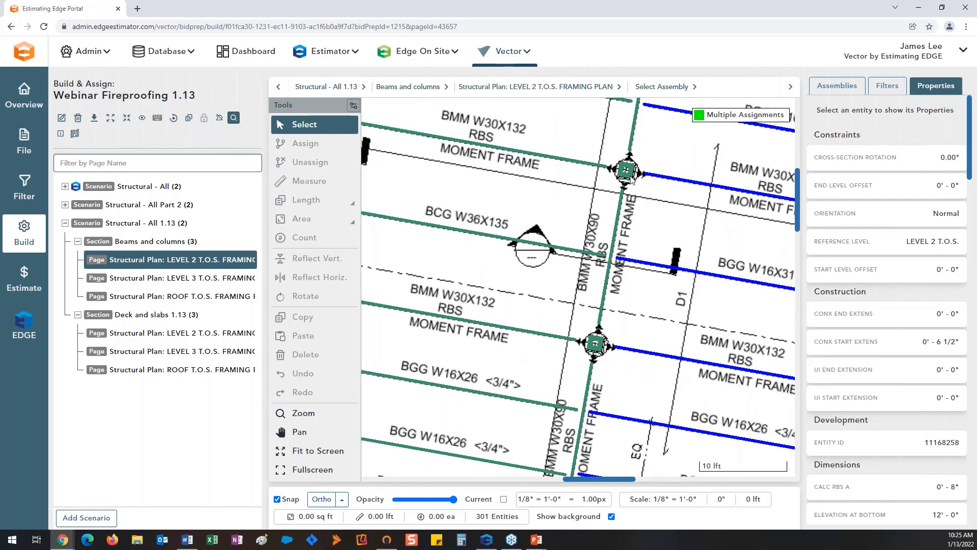
left_click(629, 176)
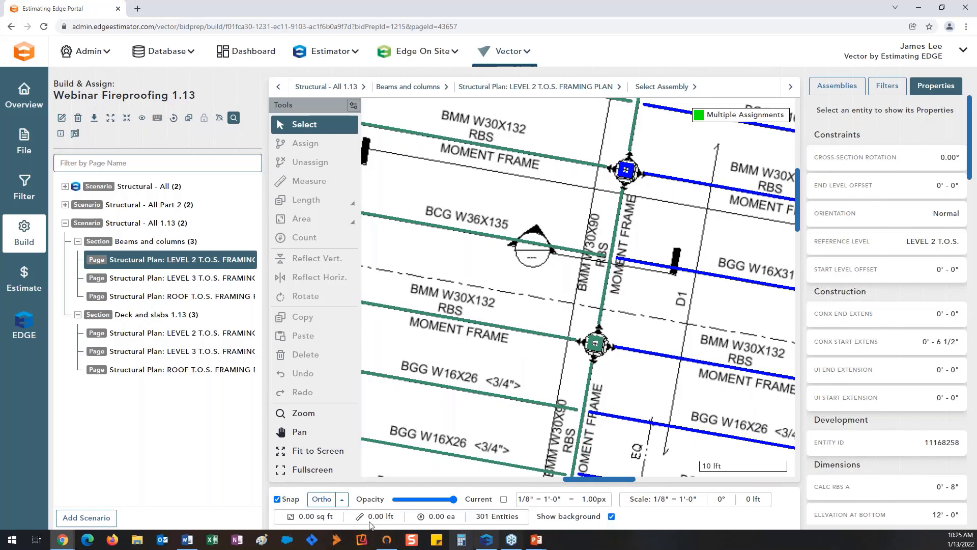
left_click(62, 540)
left_click(145, 507)
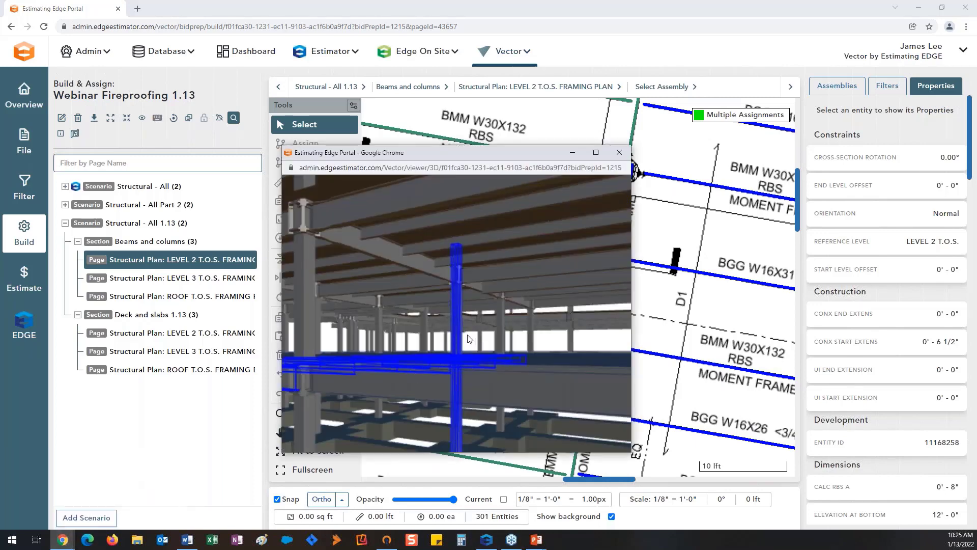
left_click_drag(469, 338, 478, 389)
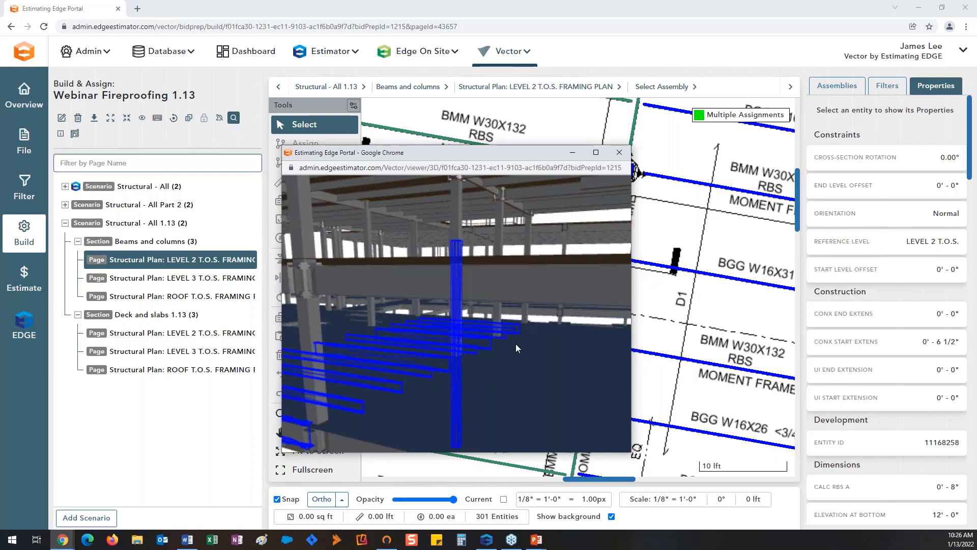
left_click(619, 153)
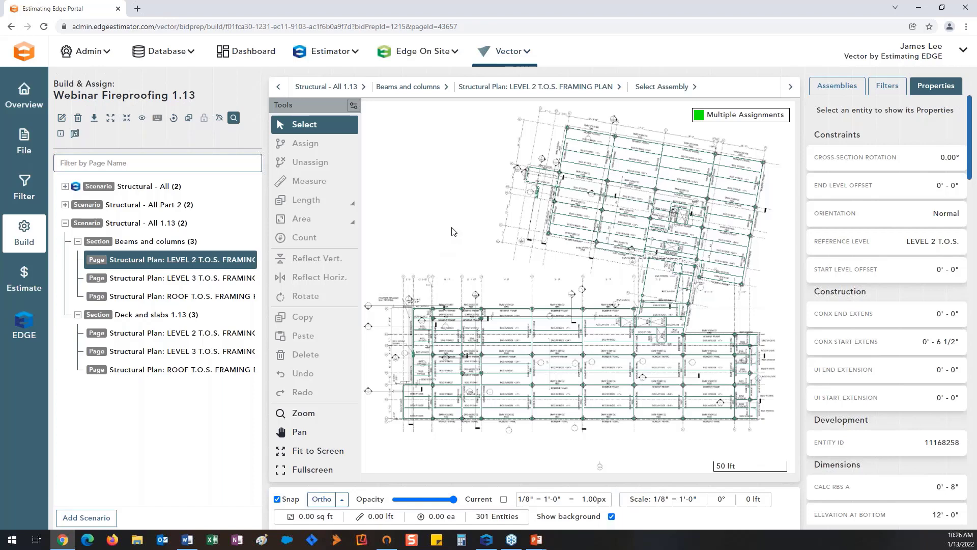
left_click(23, 329)
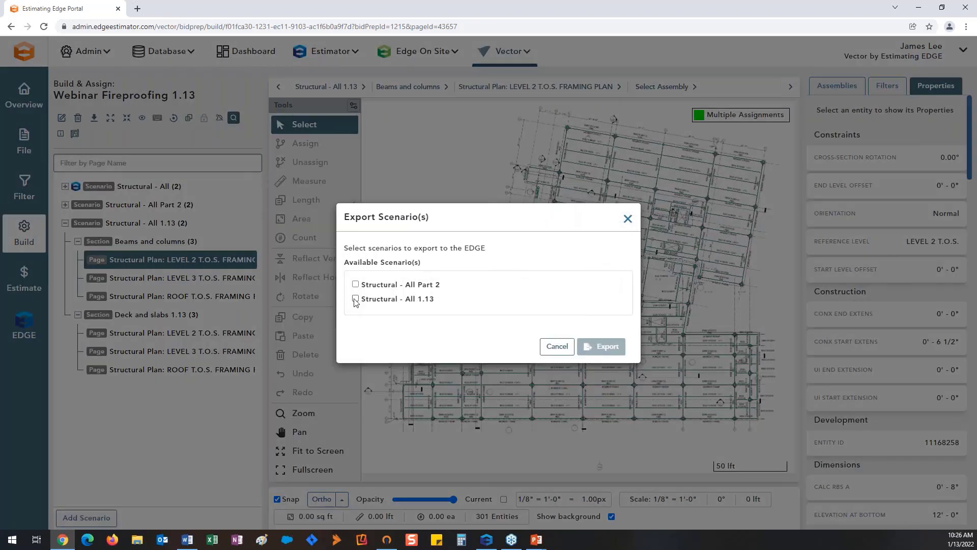
left_click(355, 299)
left_click(627, 219)
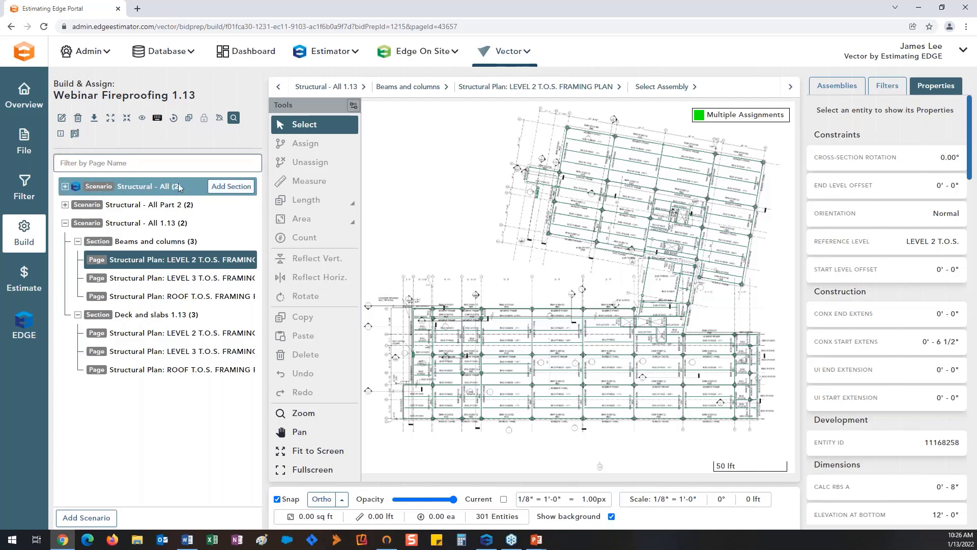
- Collapse the Structural - All 1.13 scenario in the project's scenario tree
left_click(65, 223)
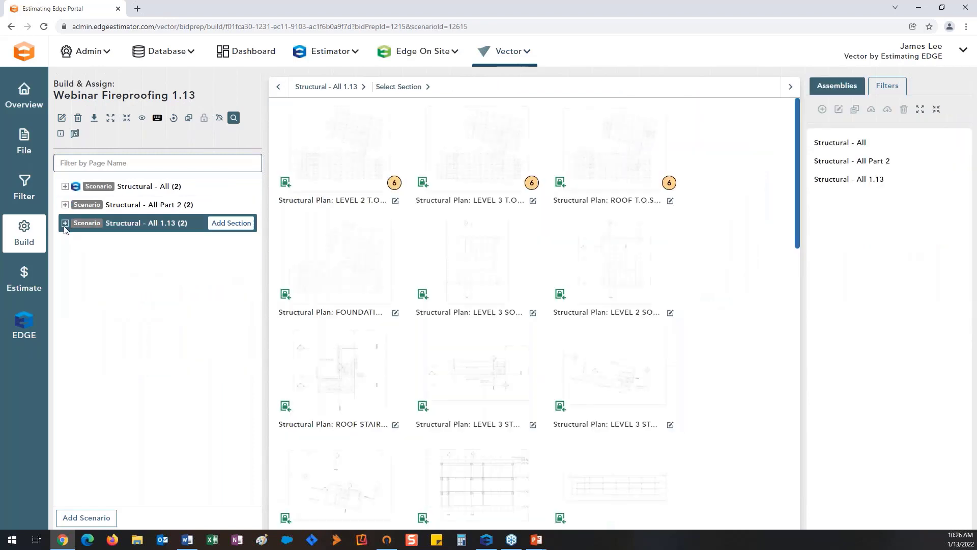
left_click_drag(198, 96, 58, 100)
left_click(202, 93)
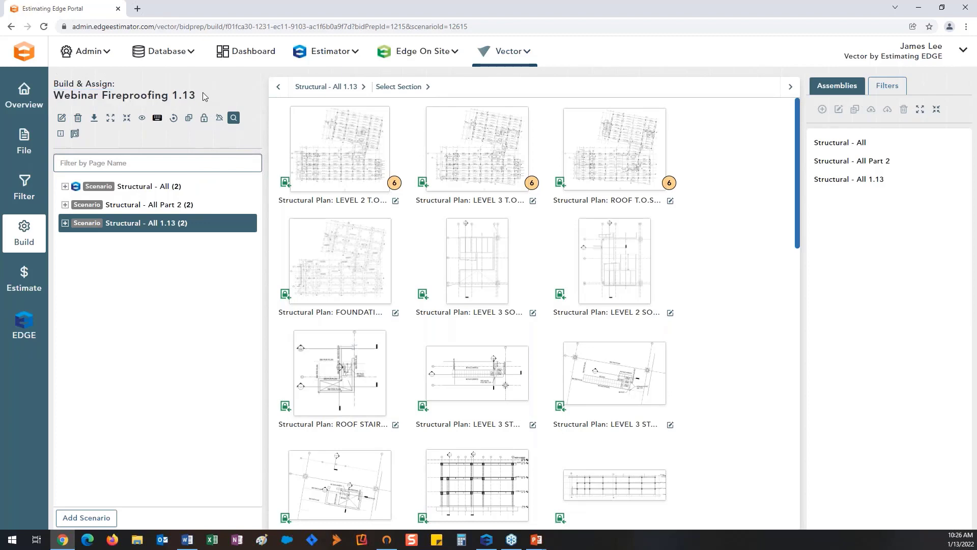
- Switch to the EDGE and open the sections of the Structural - All scenario in the Webinar Fireproofing 1.13 bid
left_click(484, 545)
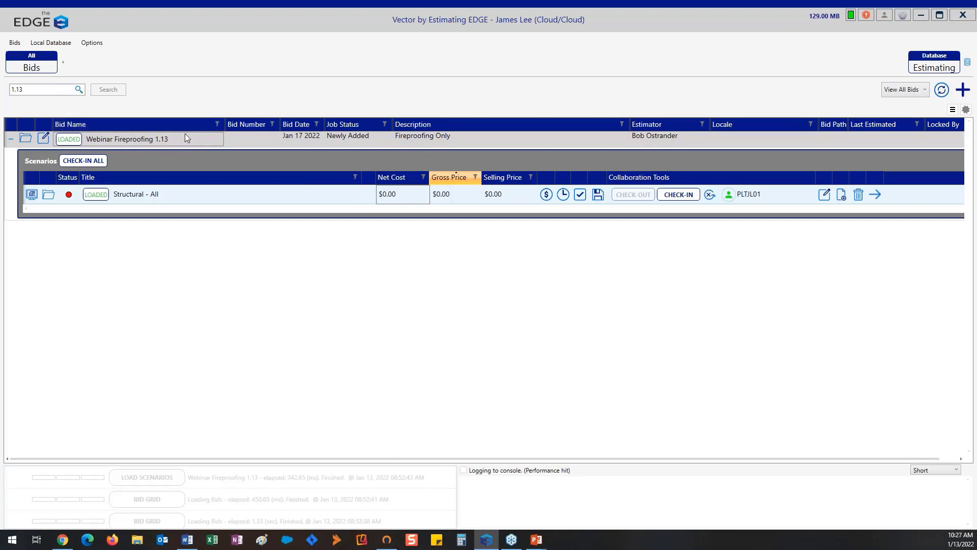
left_click(197, 193)
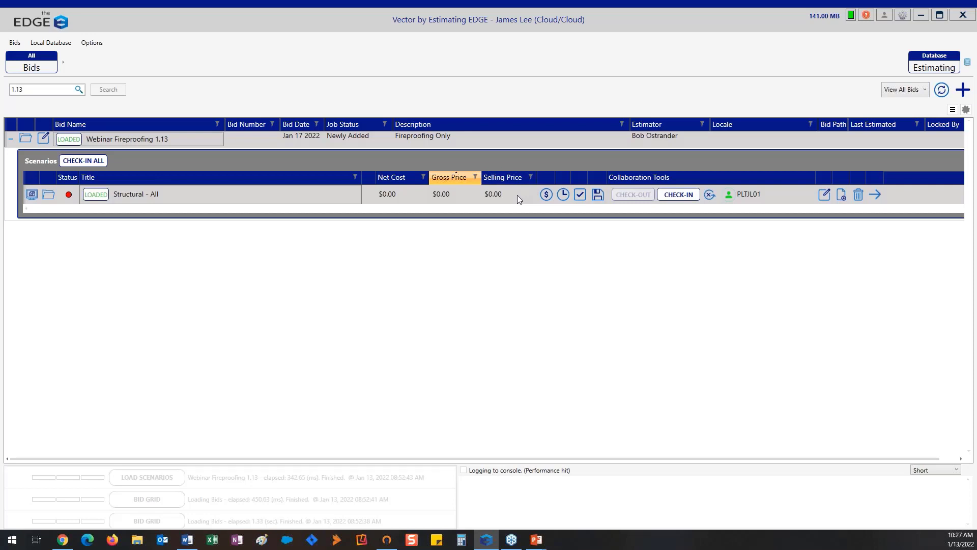
double_click(505, 188)
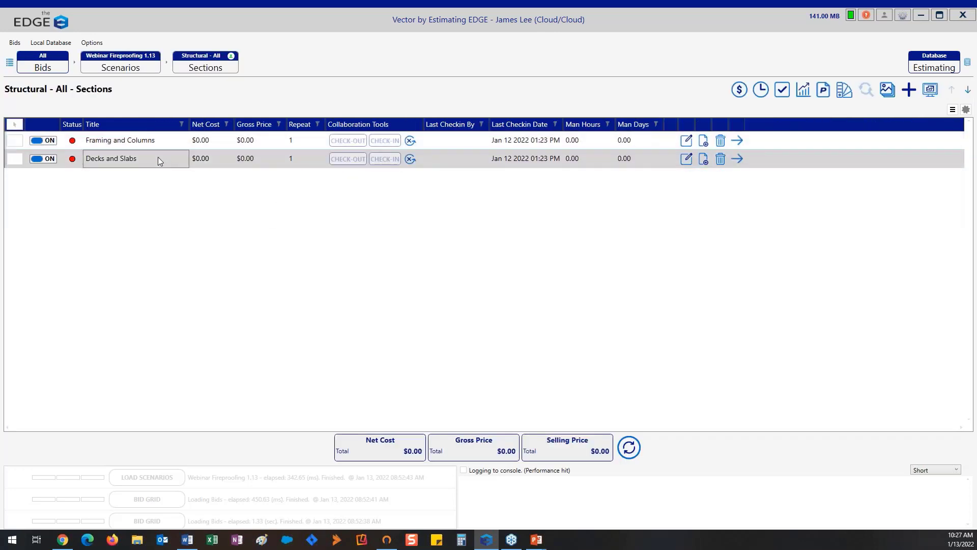
- Open the Framing and Columns section and view the conditions of its Structural Plan: LEVEL 2 T.O.S. FRAMING PLAN page
left_click(165, 140)
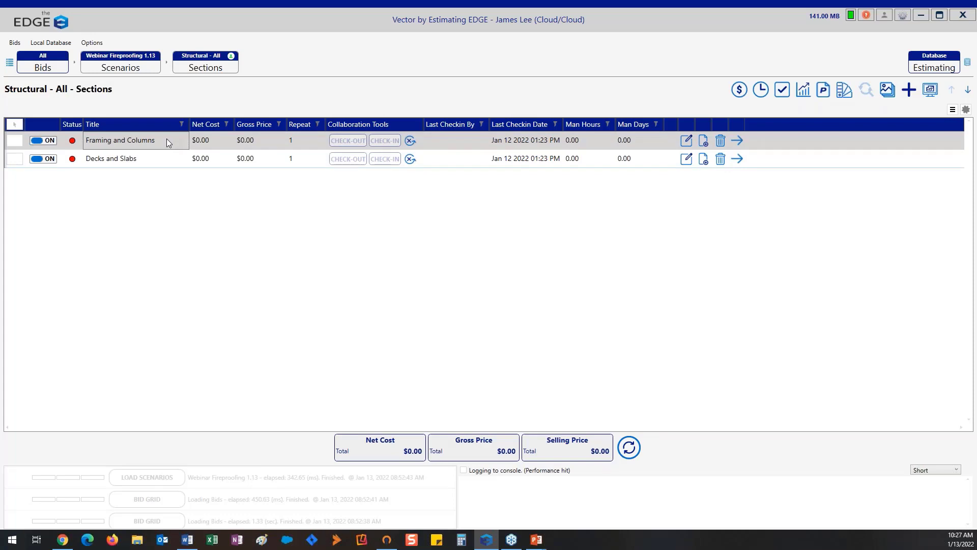
double_click(166, 140)
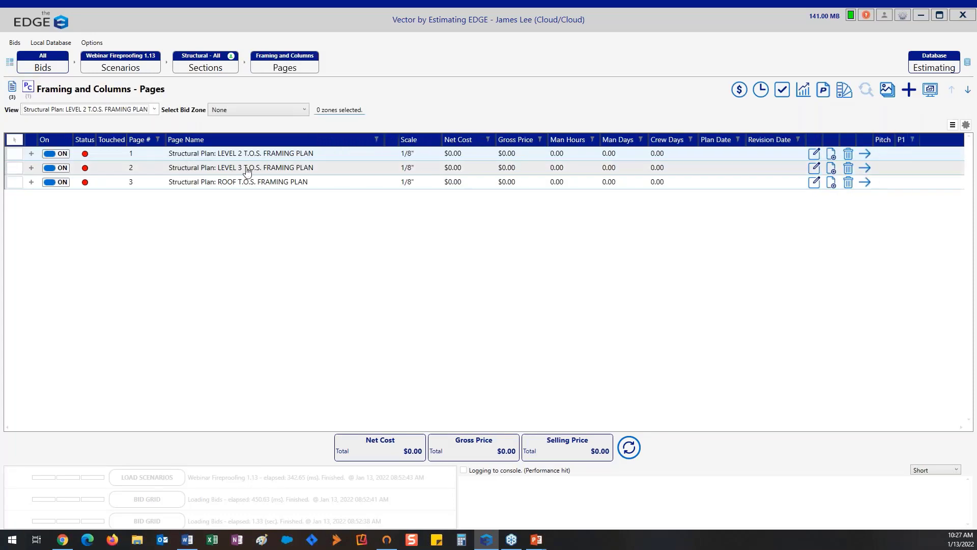
double_click(320, 156)
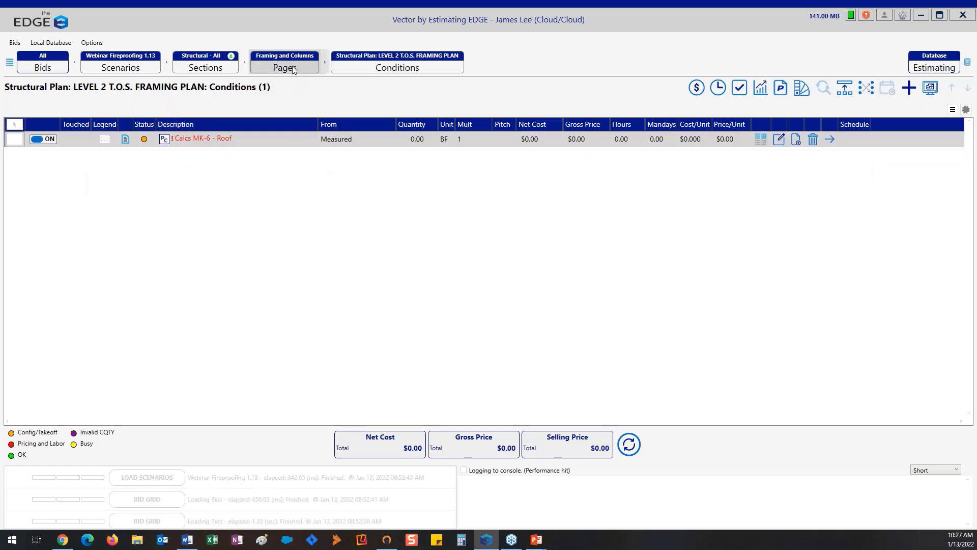
- Return to the Framing and Columns pages and open the section's Project Conditions page to review its beam and column conditions
left_click(293, 70)
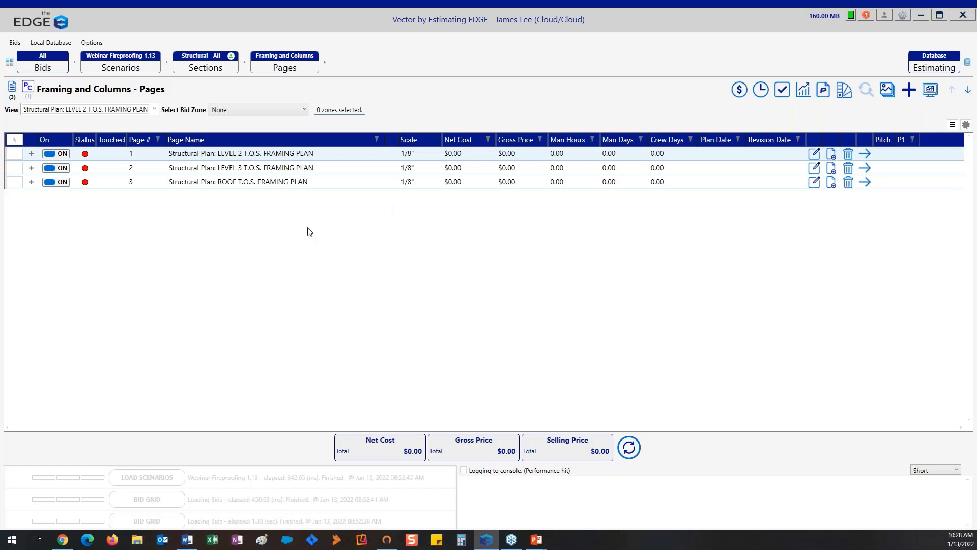
left_click(28, 91)
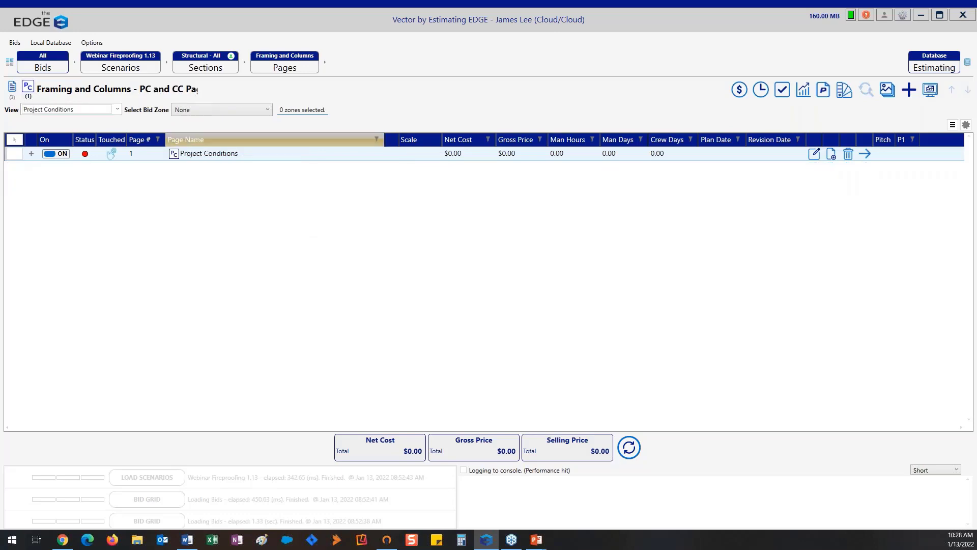
double_click(244, 156)
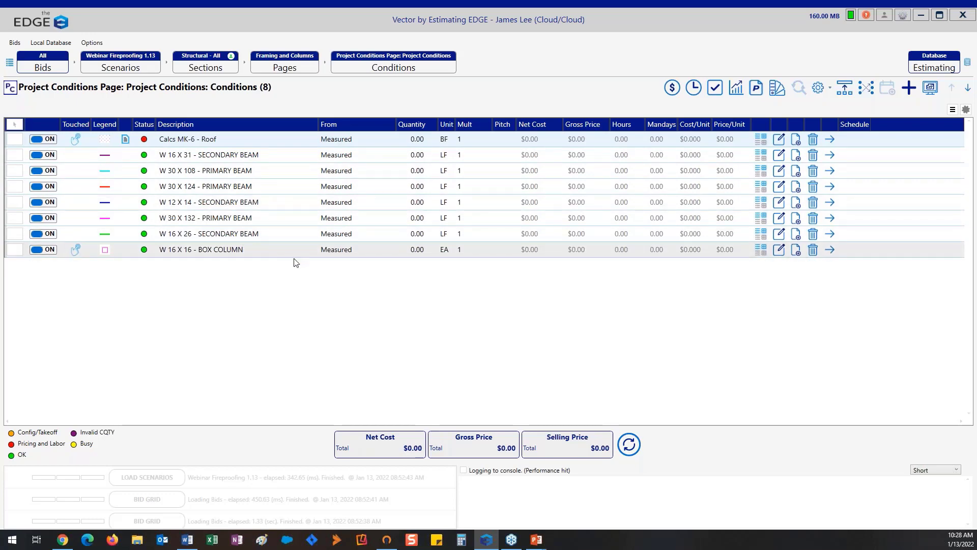
- Open the PC - Deck project conditions page of the Decks and Slabs section and review its conditions
left_click(217, 69)
double_click(188, 158)
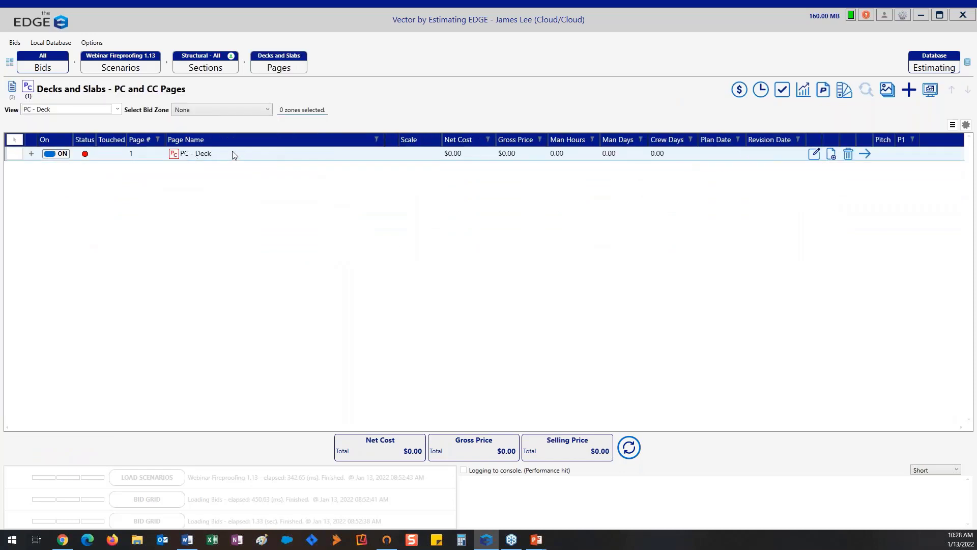
double_click(233, 155)
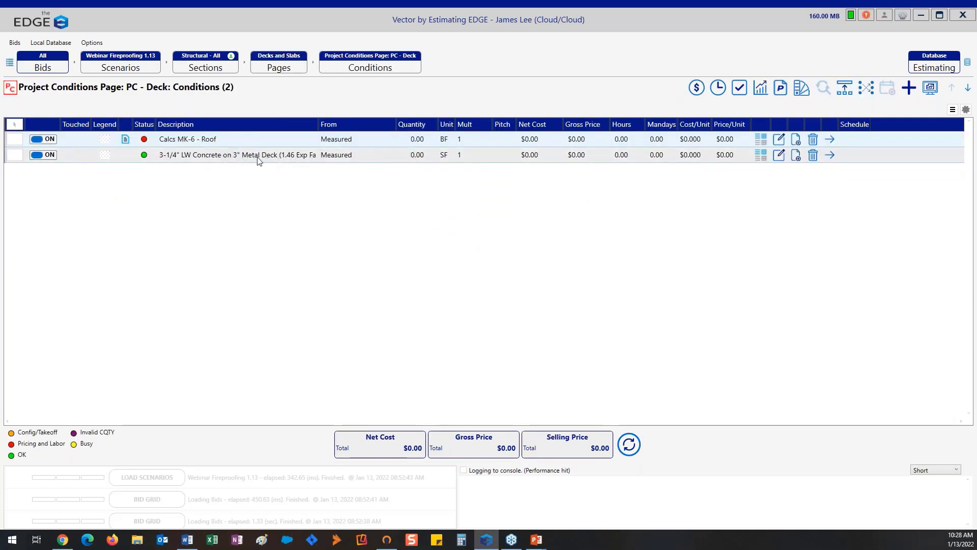
- Go back to the Framing and Columns section and reopen its Project Conditions page
left_click(233, 67)
double_click(168, 138)
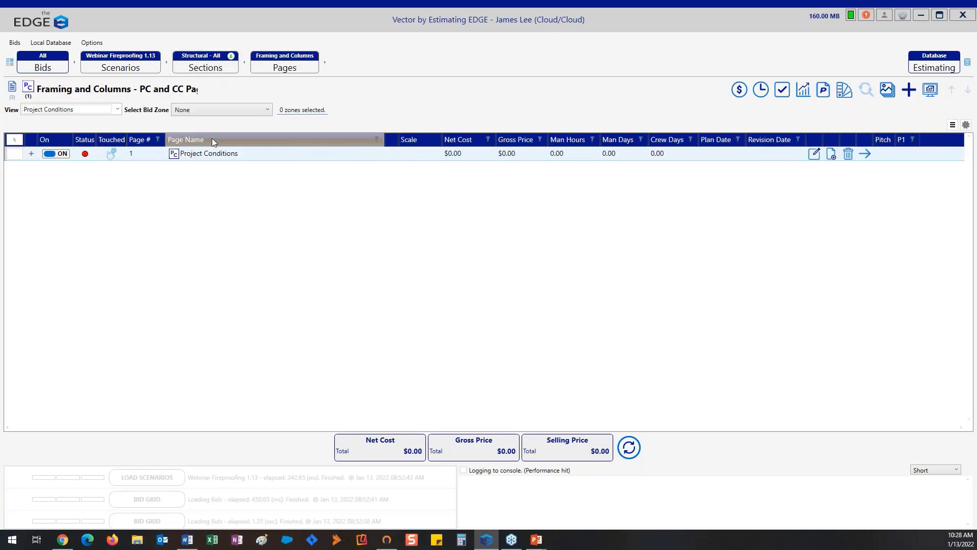
double_click(239, 156)
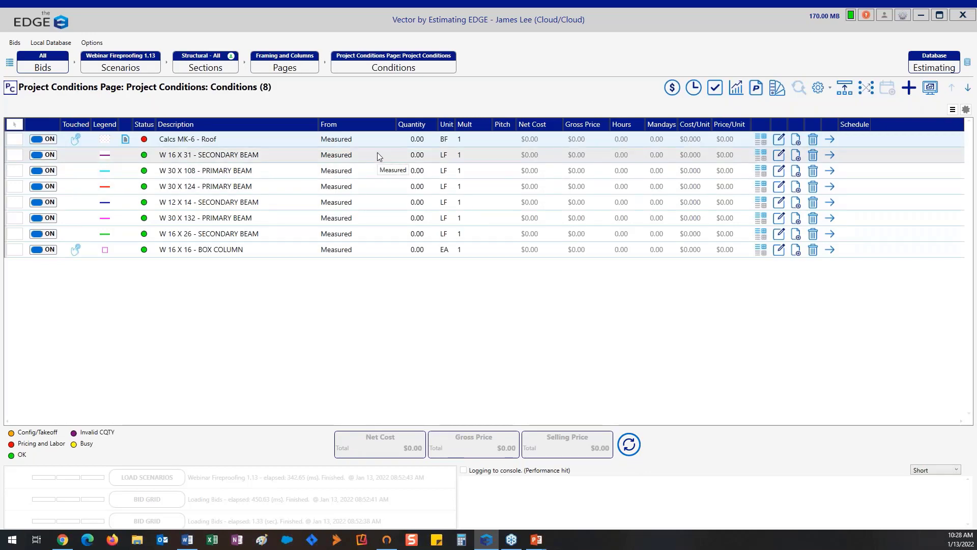
- Open the takeoff view, select the W 16 X 31 - SECONDARY BEAM condition, and inspect the beam labels on the LEVEL 2 framing plan
left_click(930, 87)
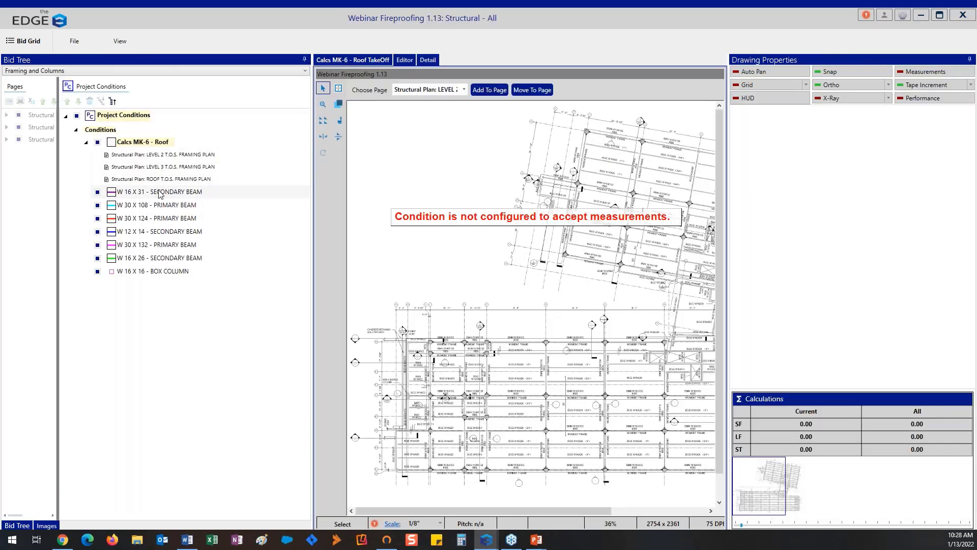
left_click(160, 193)
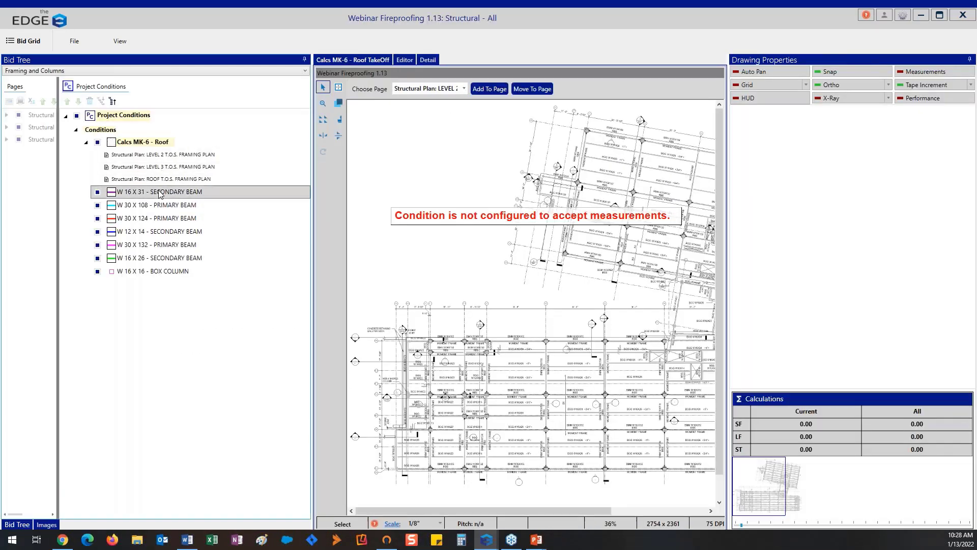
scroll(560, 245, "up", 5)
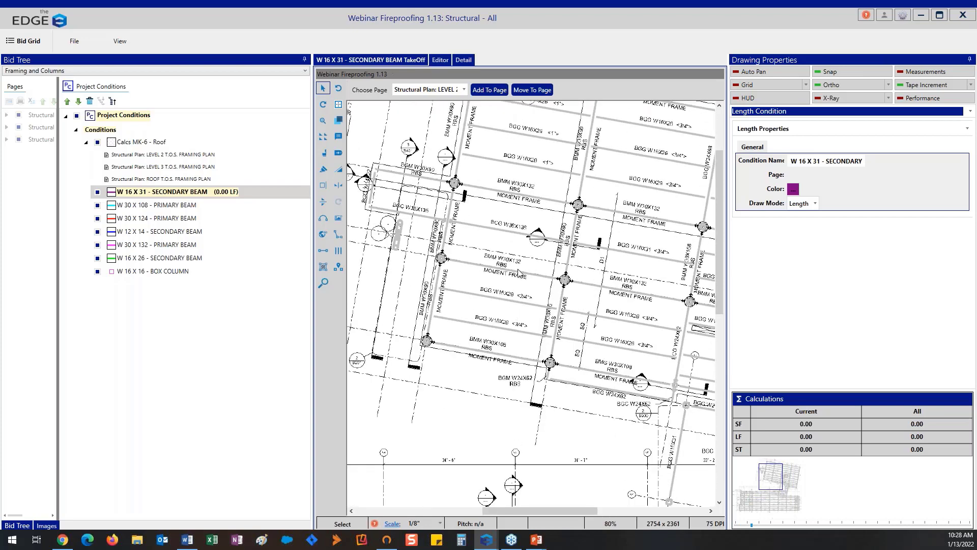
scroll(532, 305, "up", 1)
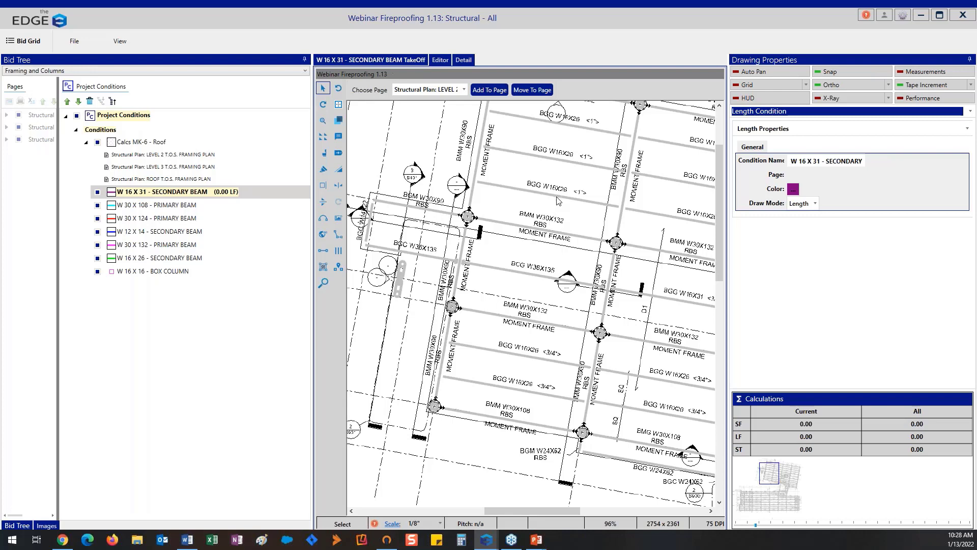
scroll(532, 308, "down", 1)
scroll(533, 307, "down", 2)
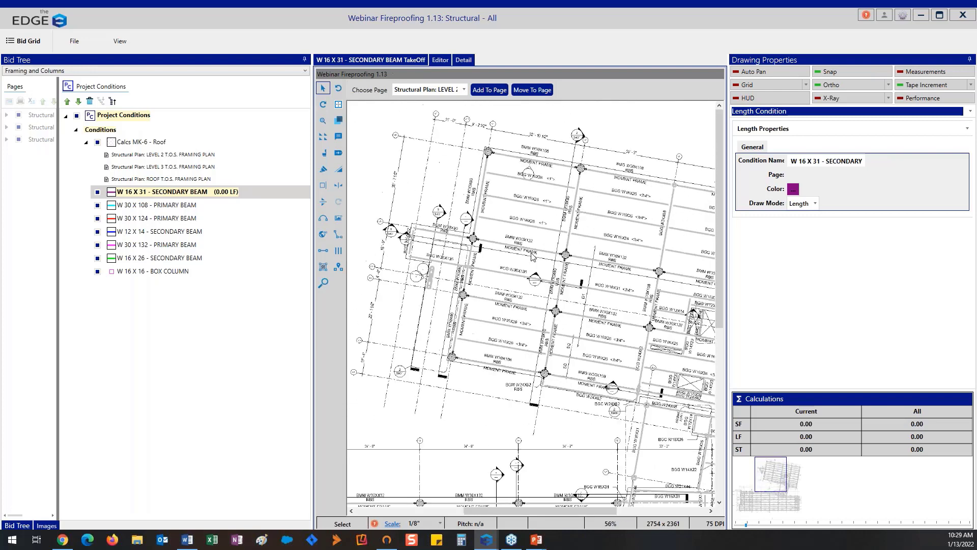
- Close the takeoff view and bring up the Framing and Columns project conditions list again
left_click(117, 132)
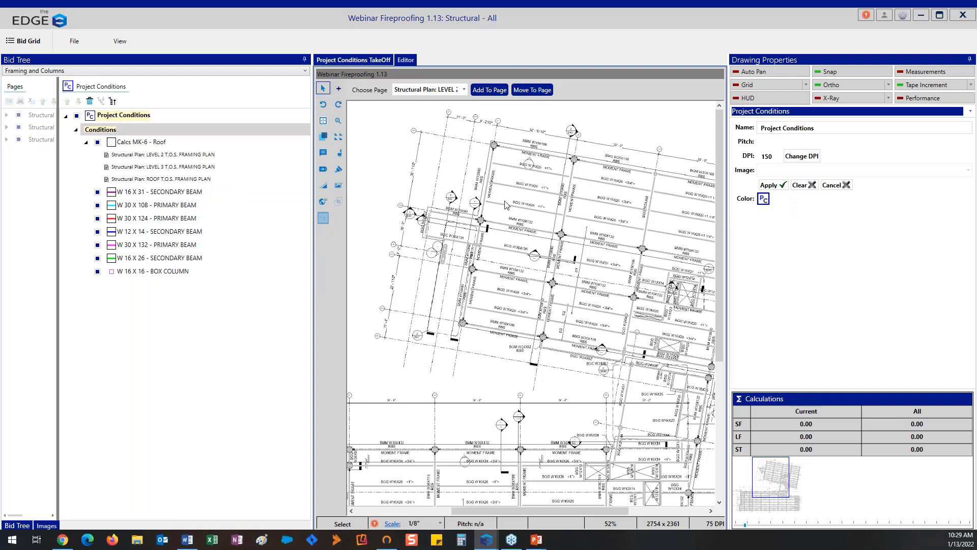
scroll(533, 230, "down", 1)
left_click(960, 16)
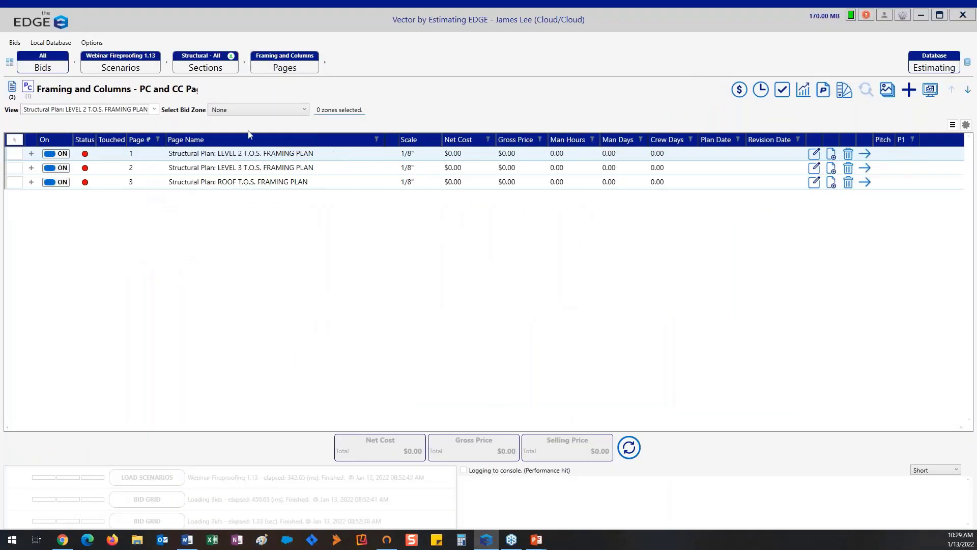
left_click(32, 90)
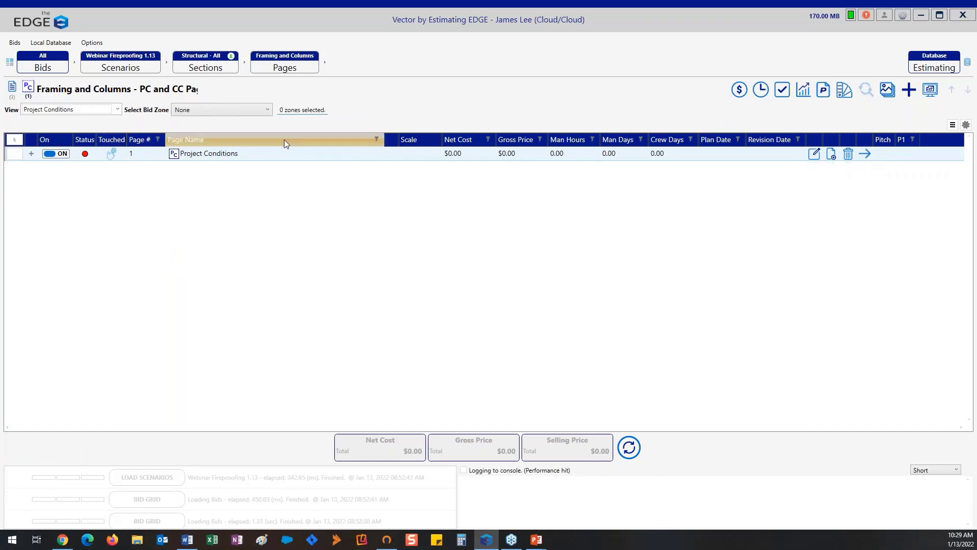
double_click(262, 153)
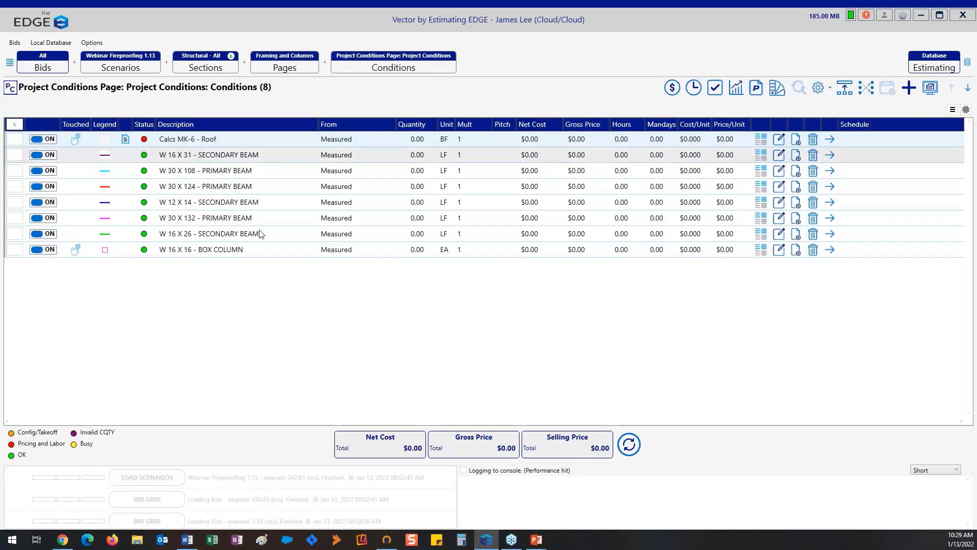
- Switch to the Estimating Edge Portal in the browser and open the LEVEL 2 T.O.S. structural plan in the Image Annotator
left_click(62, 539)
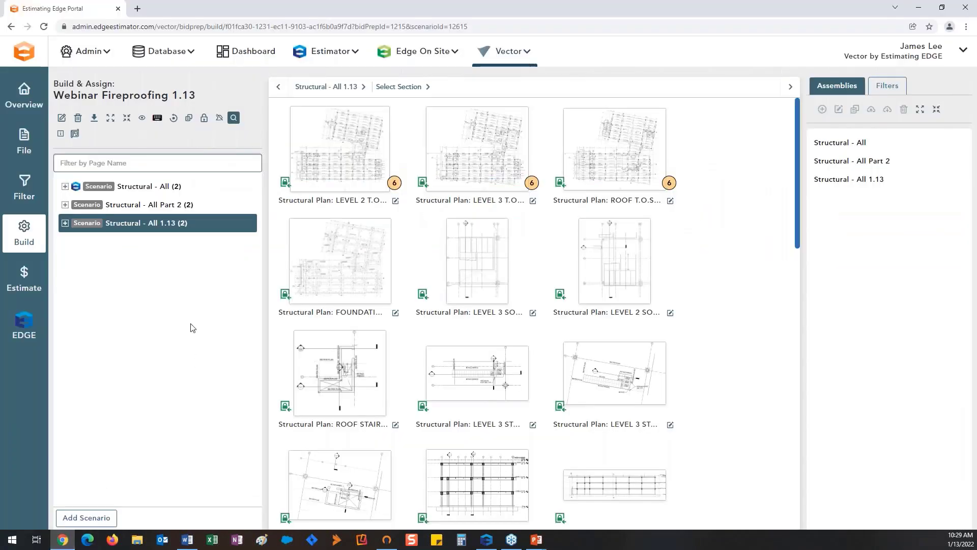
left_click(24, 142)
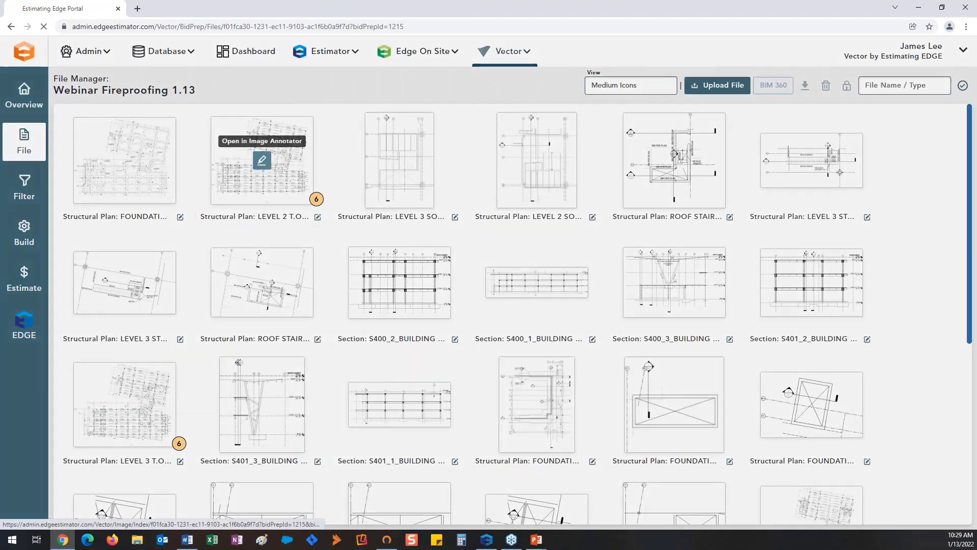
left_click(262, 161)
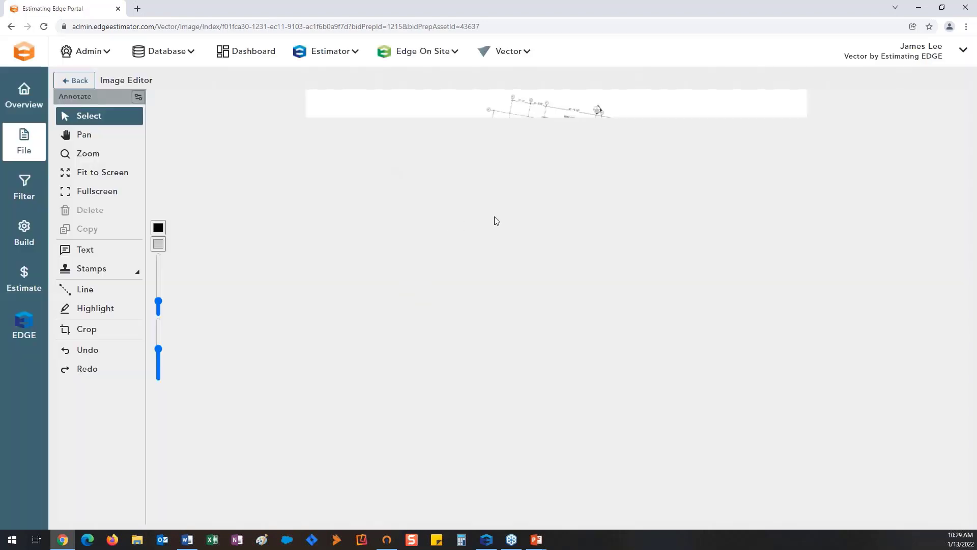
- Examine the beam size labels, moment frames and columns across the upper wing of the LEVEL 2 framing plan
scroll(557, 198, "up", 5)
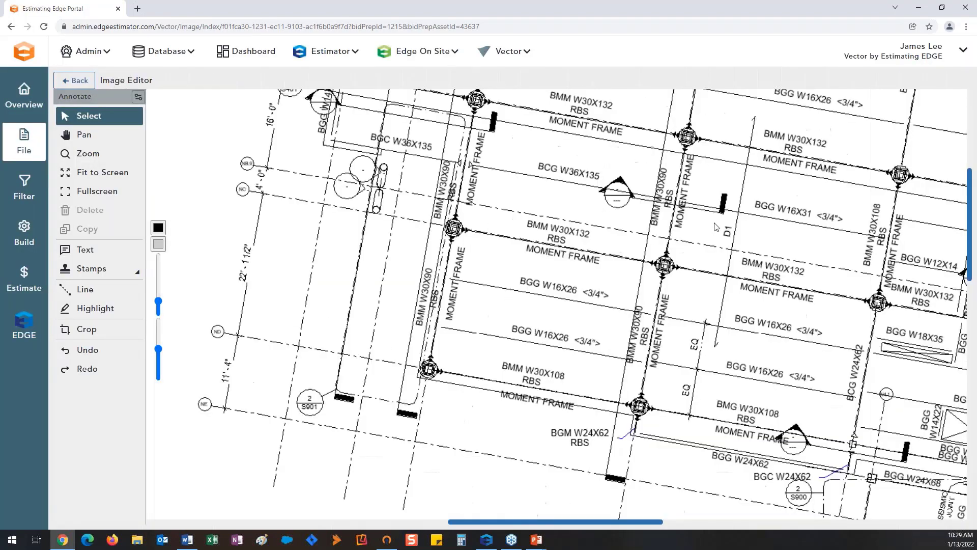
scroll(715, 226, "right", 5)
scroll(715, 226, "up", 3)
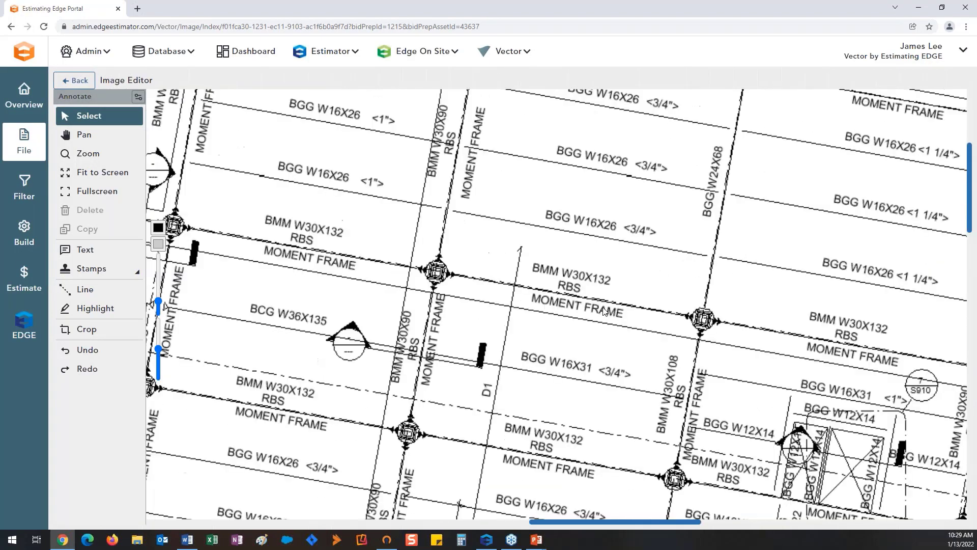
scroll(591, 259, "up", 4)
scroll(590, 260, "left", 4)
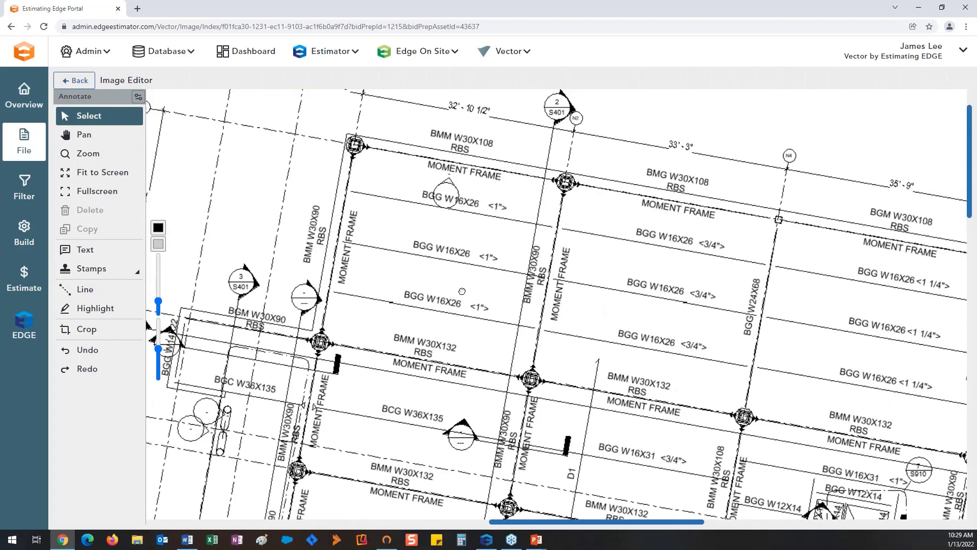
scroll(526, 281, "down", 4)
scroll(532, 214, "right", 3)
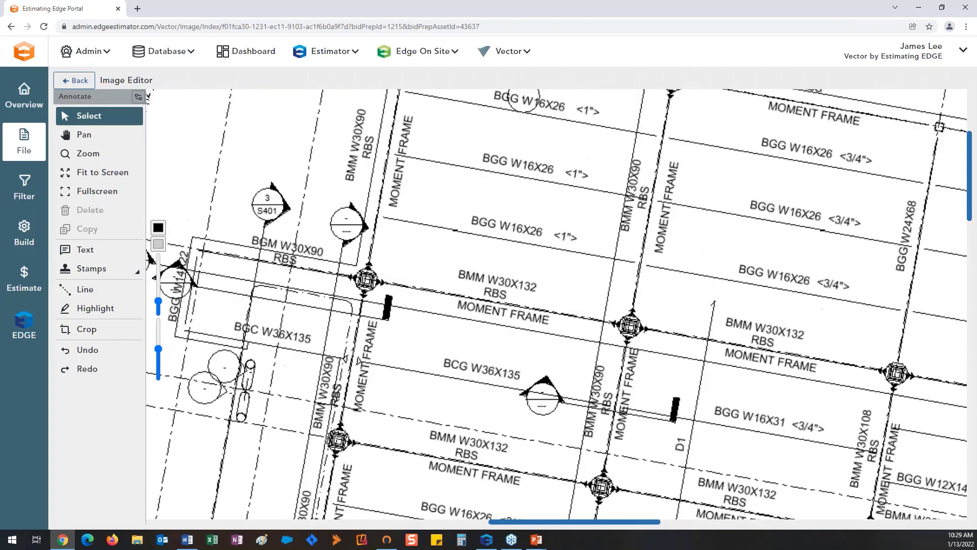
scroll(533, 196, "down", 3)
- Leave the image editor and open the Filter Manager for Webinar Fireproofing 1.13
left_click(72, 84)
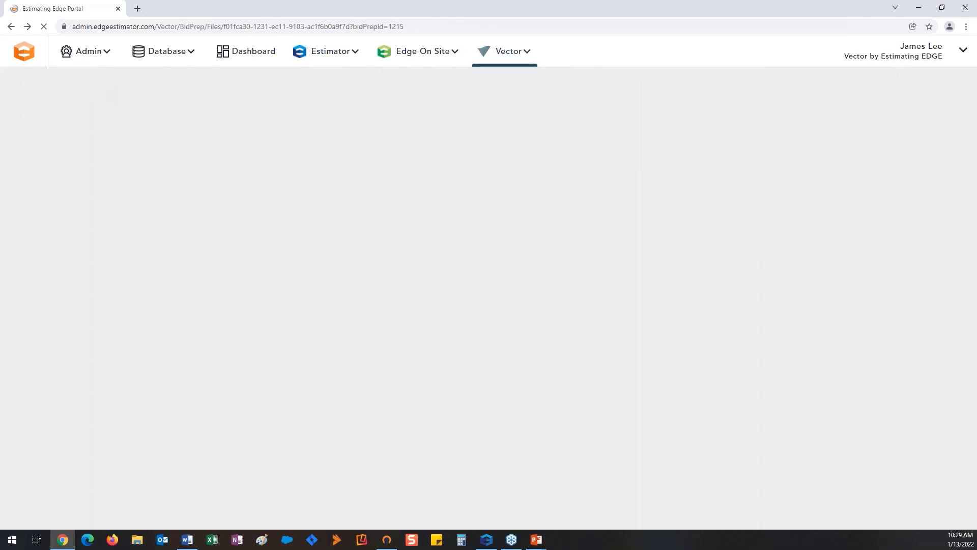
left_click(23, 187)
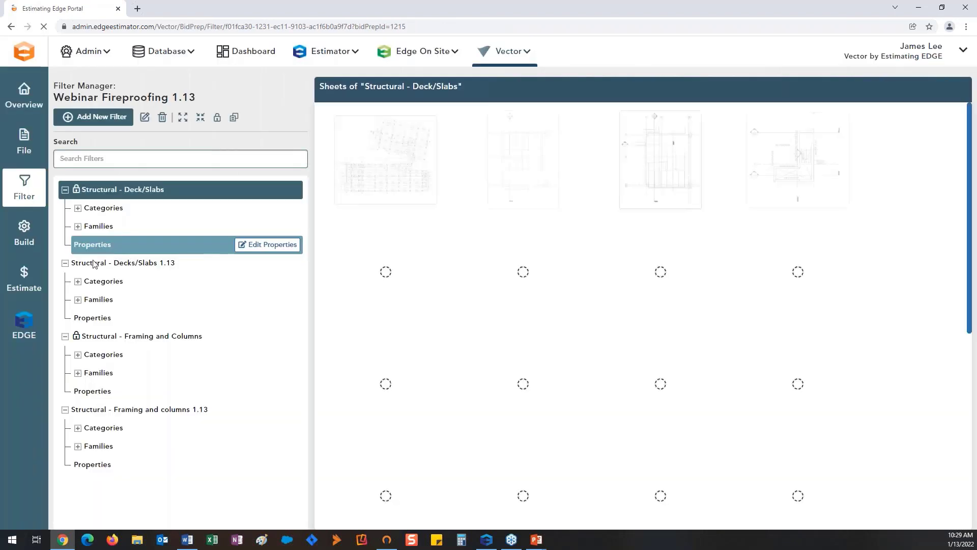
- Collapse both Structural deck/slab filters and expand the ConX W-Wide Flange family under Structural - Framing and columns 1.13
left_click(65, 189)
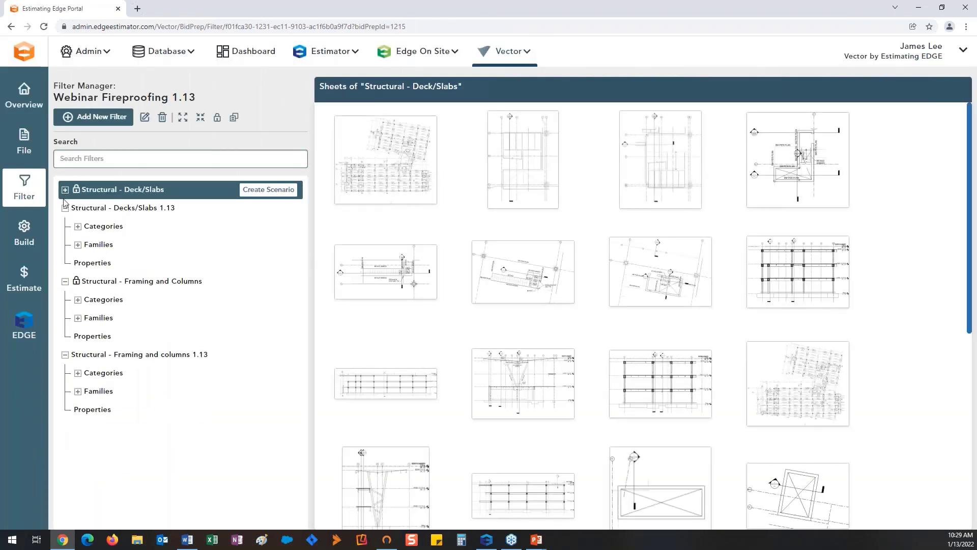
left_click(65, 209)
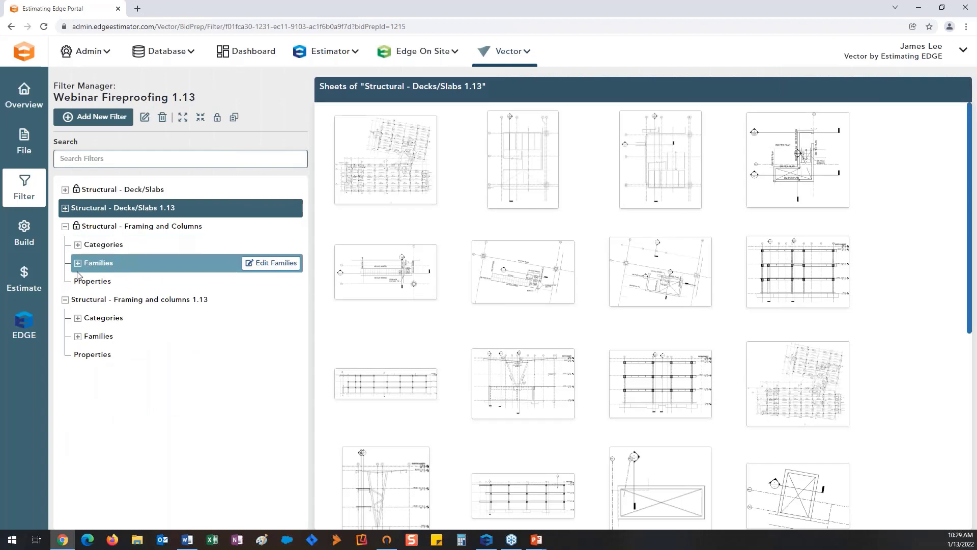
left_click(78, 336)
left_click(91, 391)
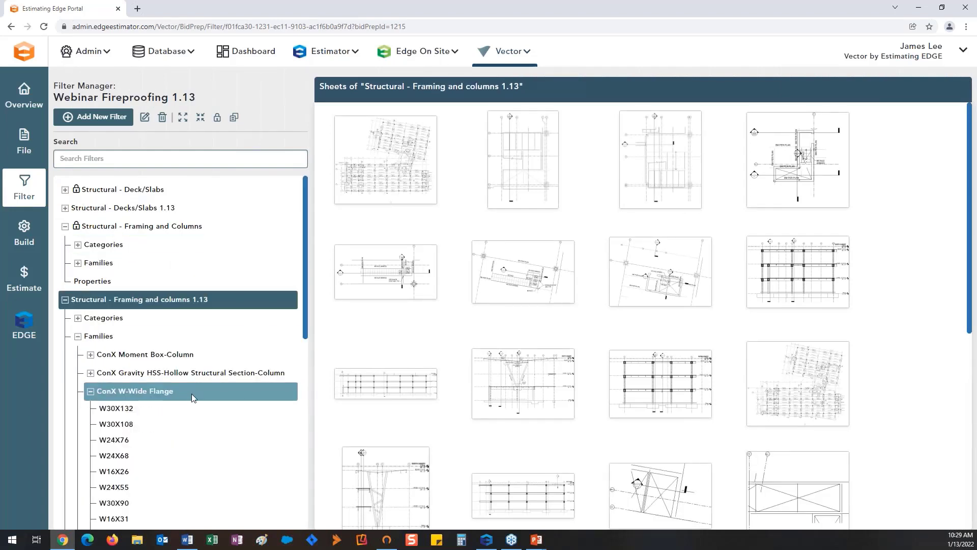
- Examine the beam sizes listed in the ConX W-Wide Flange family, and collapse the family again
scroll(194, 397, "down", 2)
left_click(144, 353)
scroll(138, 314, "down", 3)
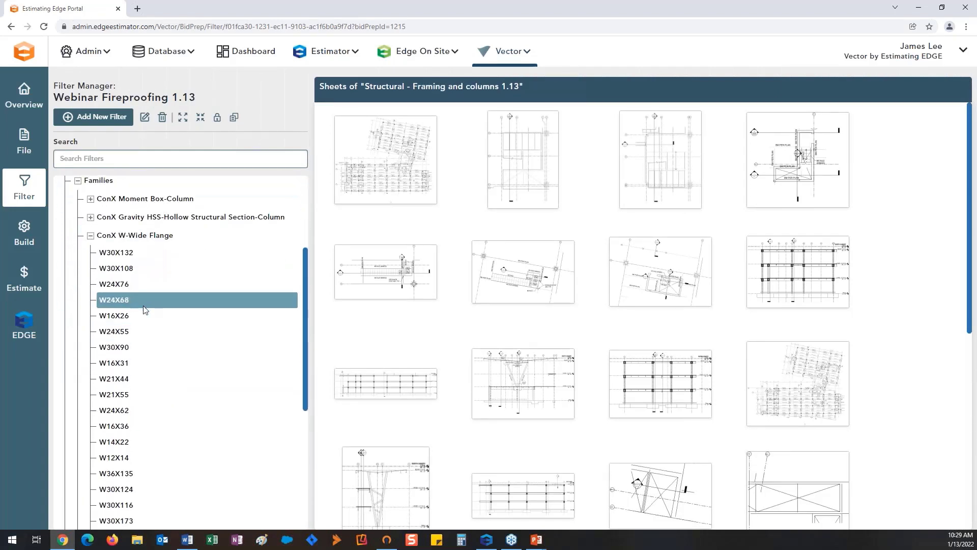
left_click(147, 310)
scroll(146, 310, "down", 2)
scroll(146, 310, "down", 3)
left_click(168, 411)
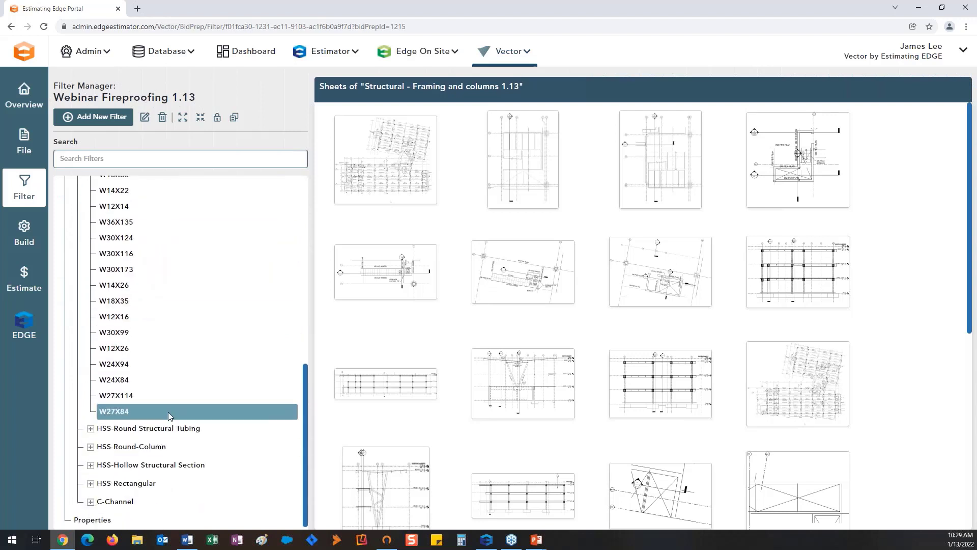
scroll(143, 356, "up", 1)
left_click(136, 332)
scroll(136, 333, "up", 3)
left_click(136, 331)
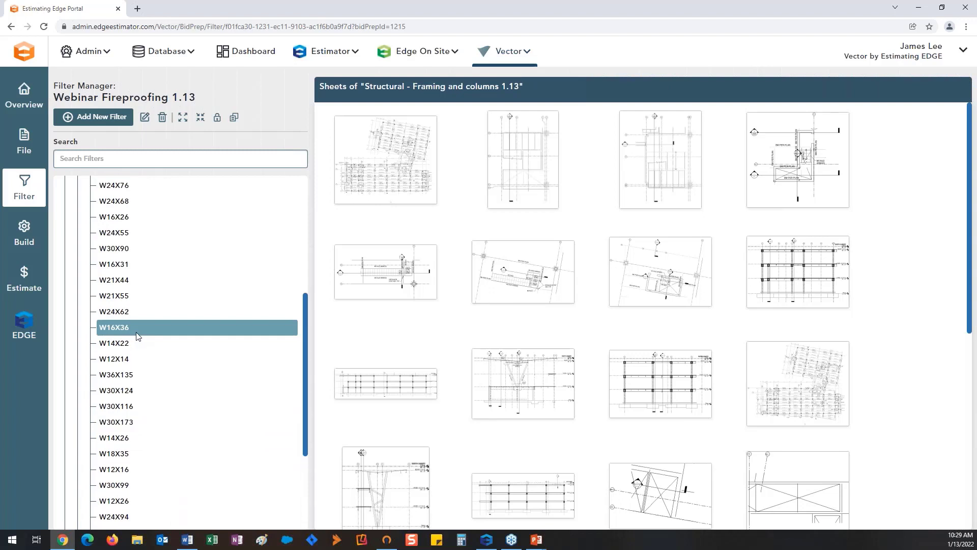
scroll(143, 333, "up", 3)
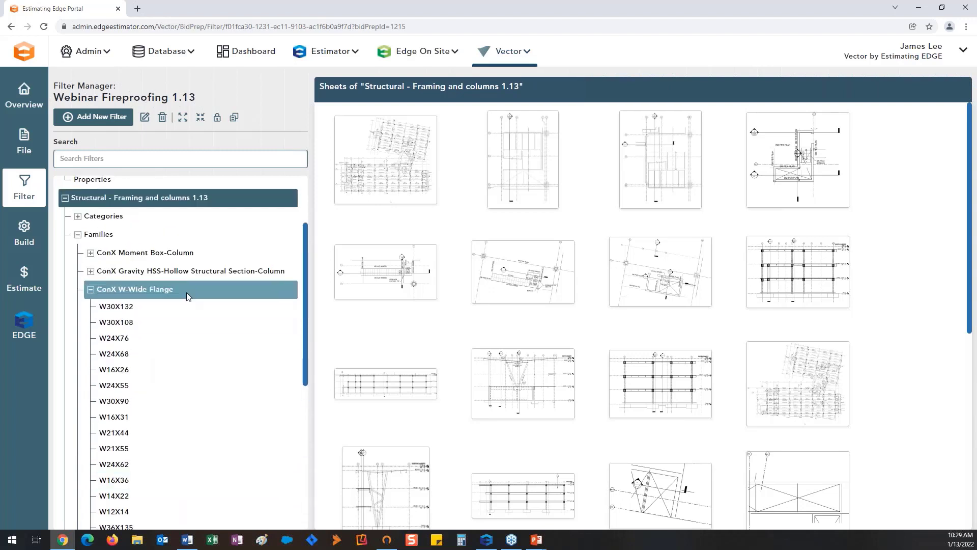
left_click(90, 290)
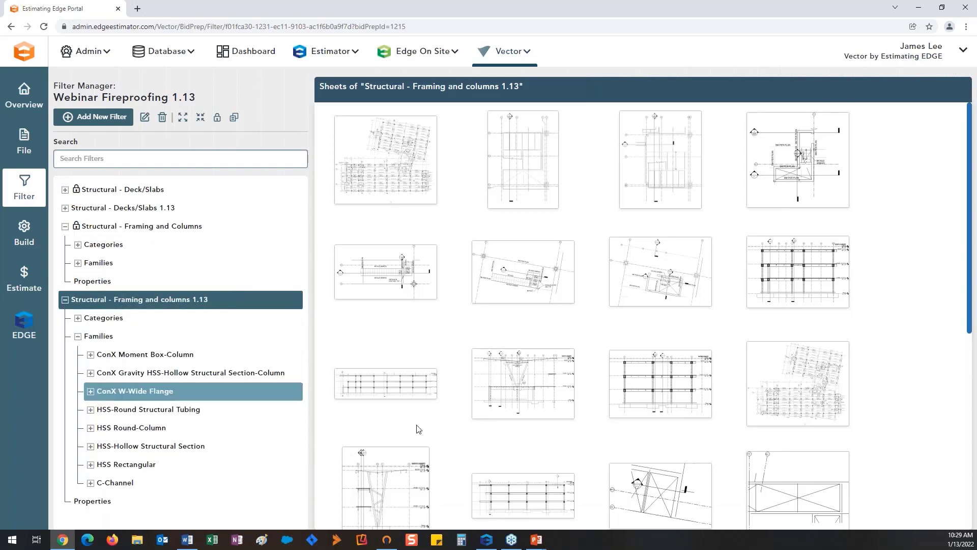
- Switch to the EDGE, open the takeoff view for the project conditions and select W 30 X 108 - PRIMARY BEAM
left_click(488, 541)
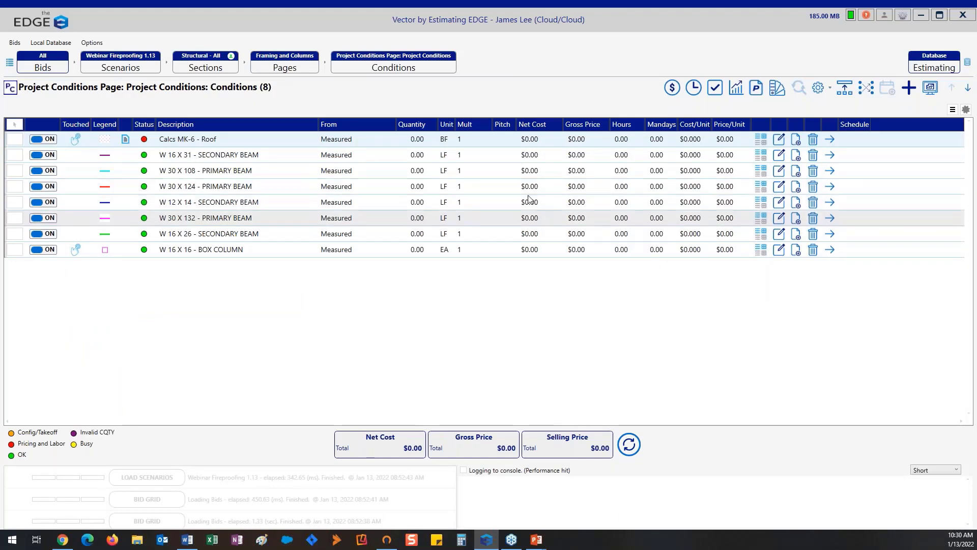
left_click(934, 88)
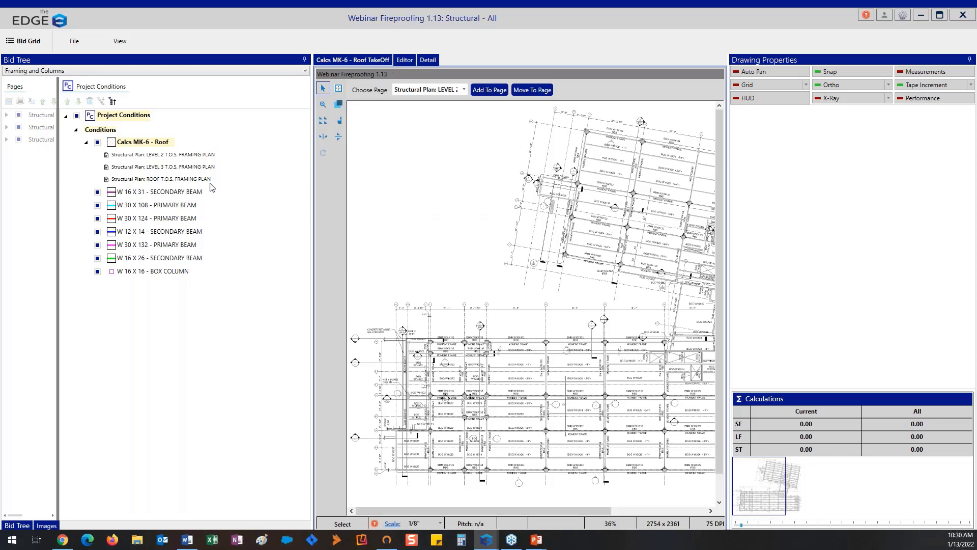
left_click(195, 206)
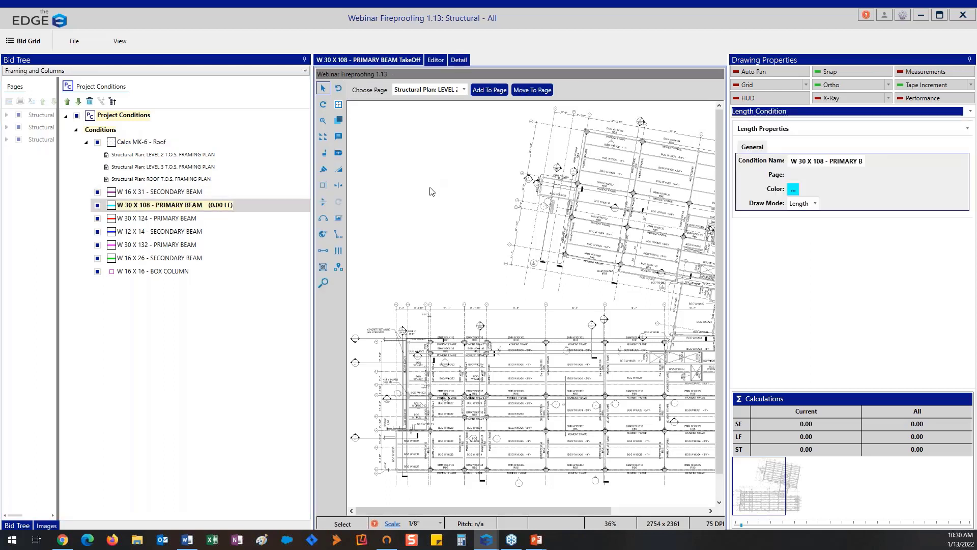
- Add the W 30 X 108 - PRIMARY BEAM condition to the LEVEL 2 T.O.S. FRAMING PLAN page and go to that page
left_click(460, 90)
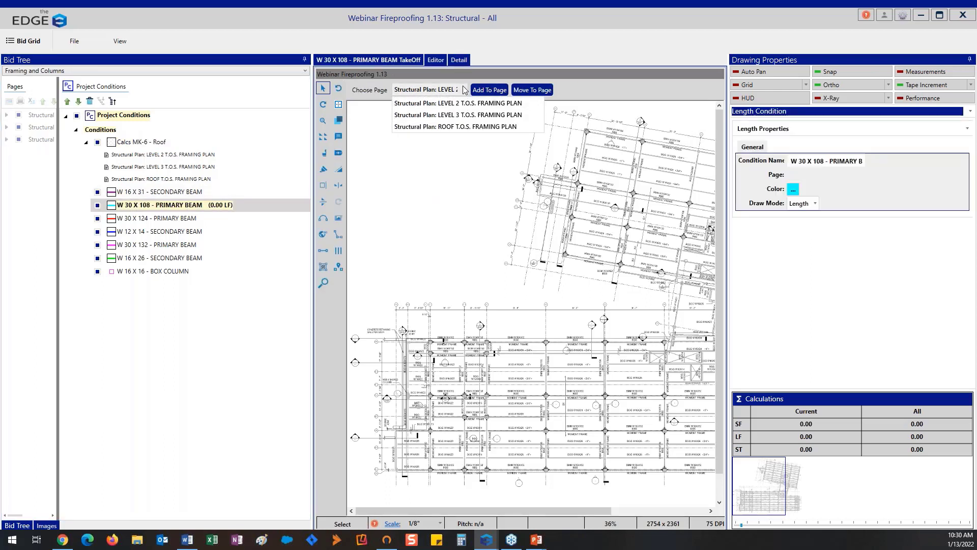
left_click(465, 103)
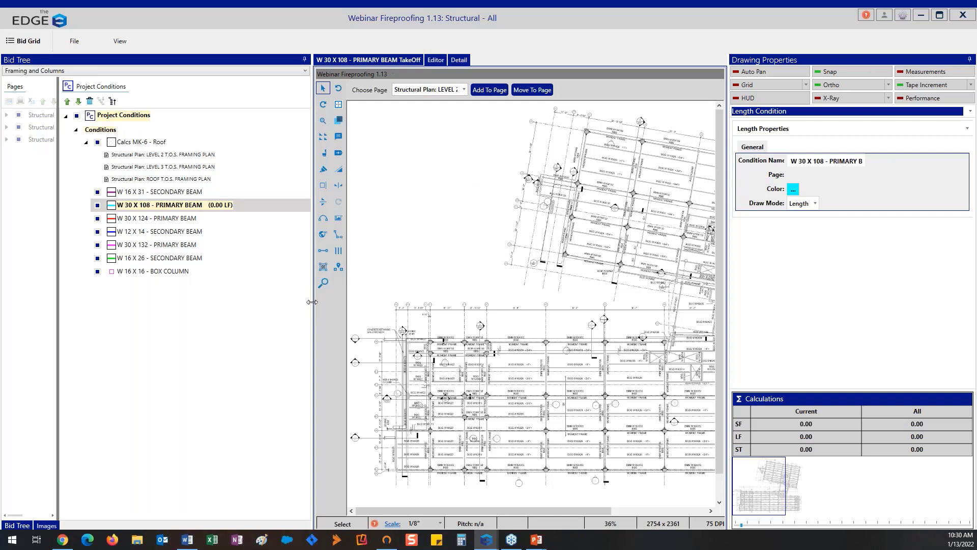
left_click_drag(311, 304, 238, 301)
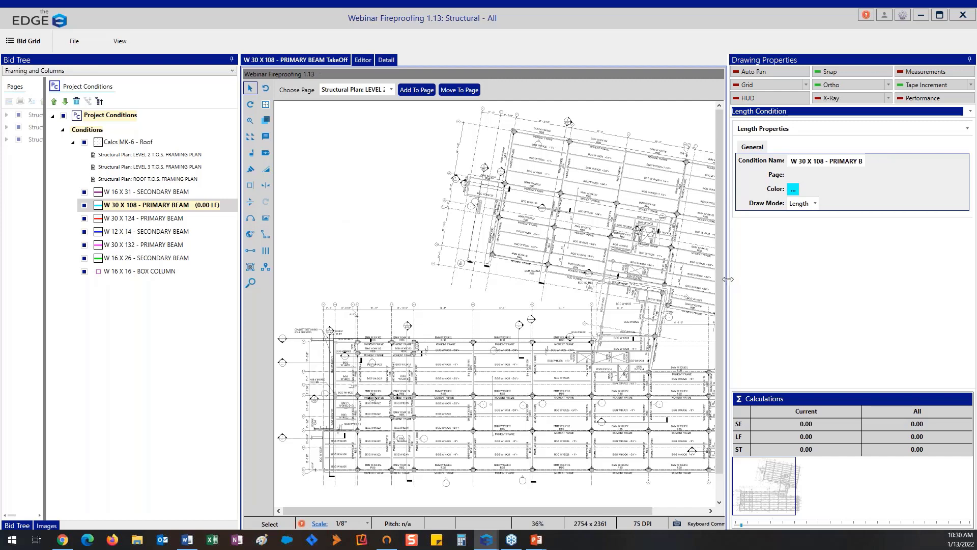
left_click(752, 285)
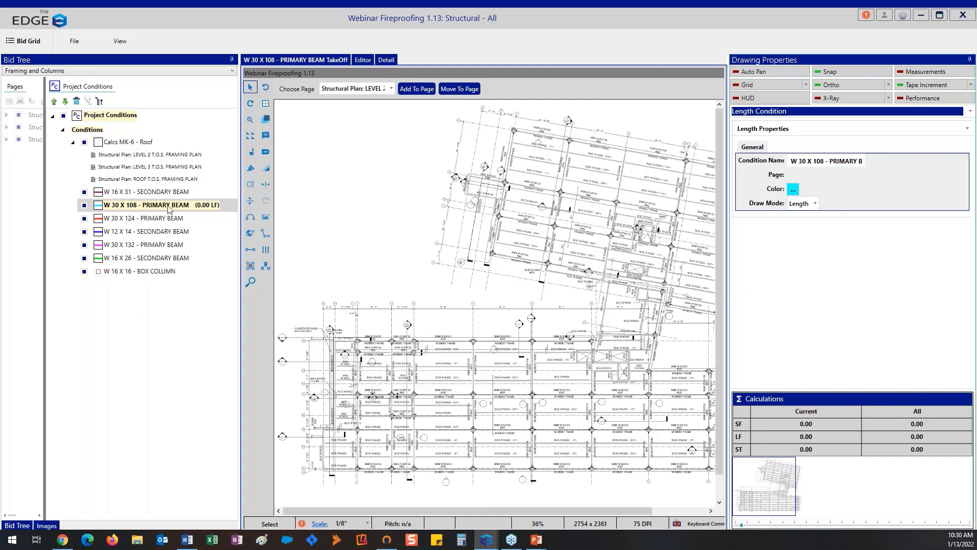
left_click(417, 91)
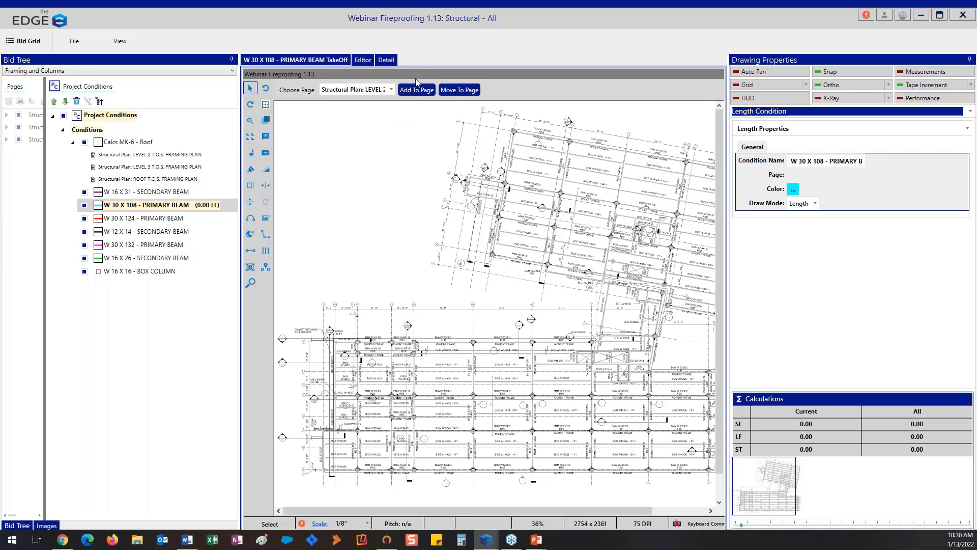
left_click(461, 94)
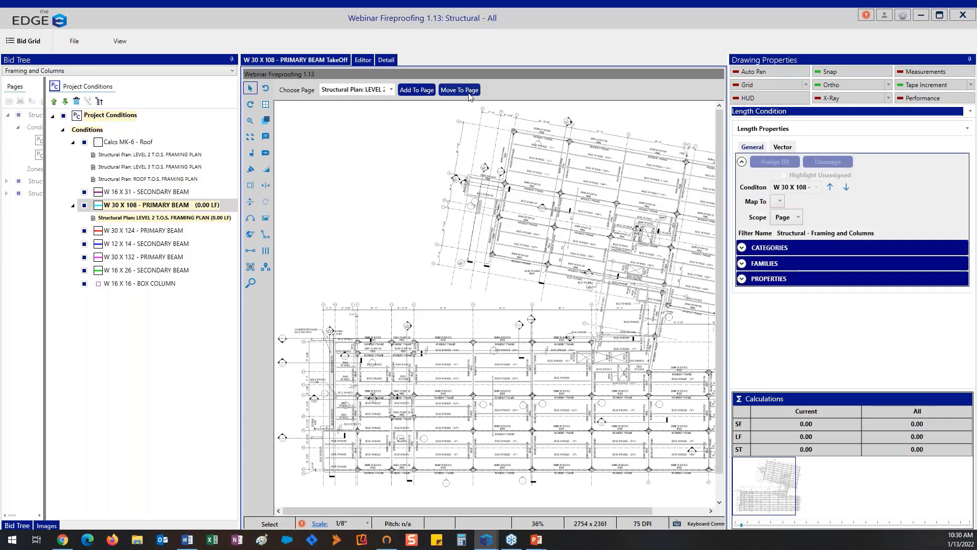
left_click(471, 95)
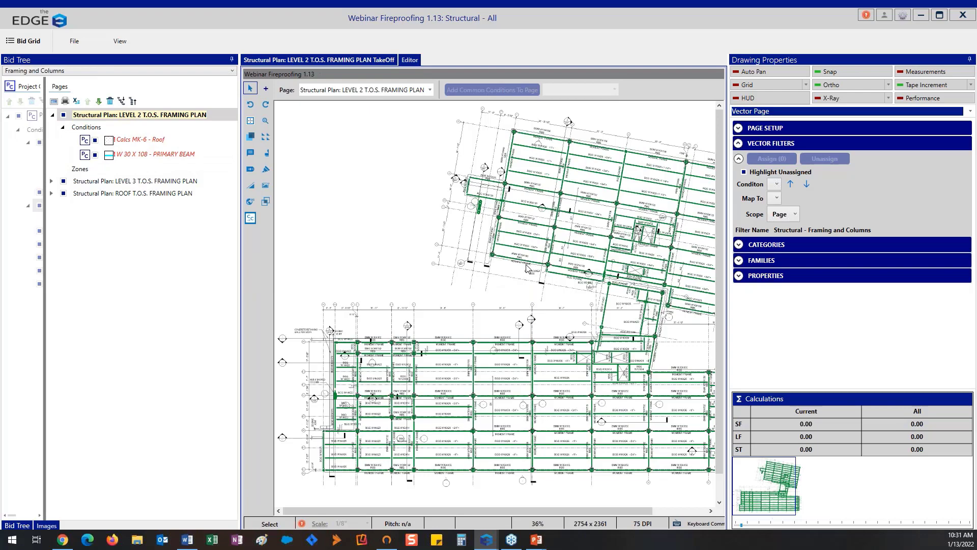
- Select the W30X108 moment-frame beam on the lower edge of the plan's upper wing and check its general properties and filters
scroll(498, 287, "up", 6)
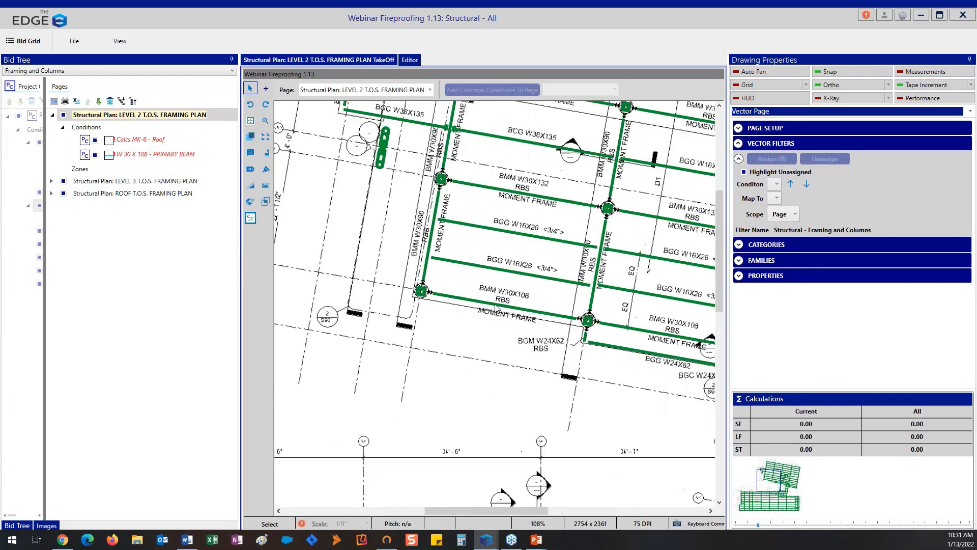
scroll(491, 309, "up", 1)
left_click(487, 305)
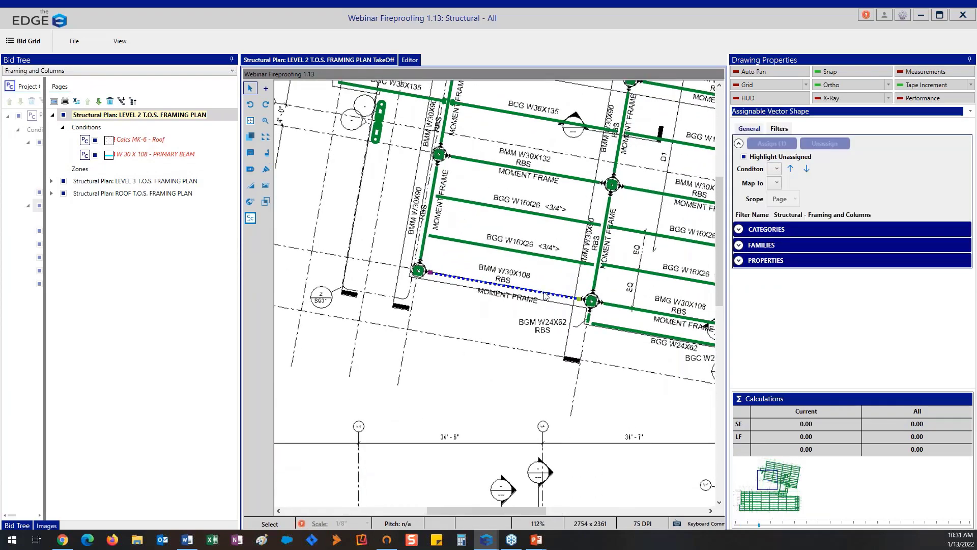
left_click(751, 129)
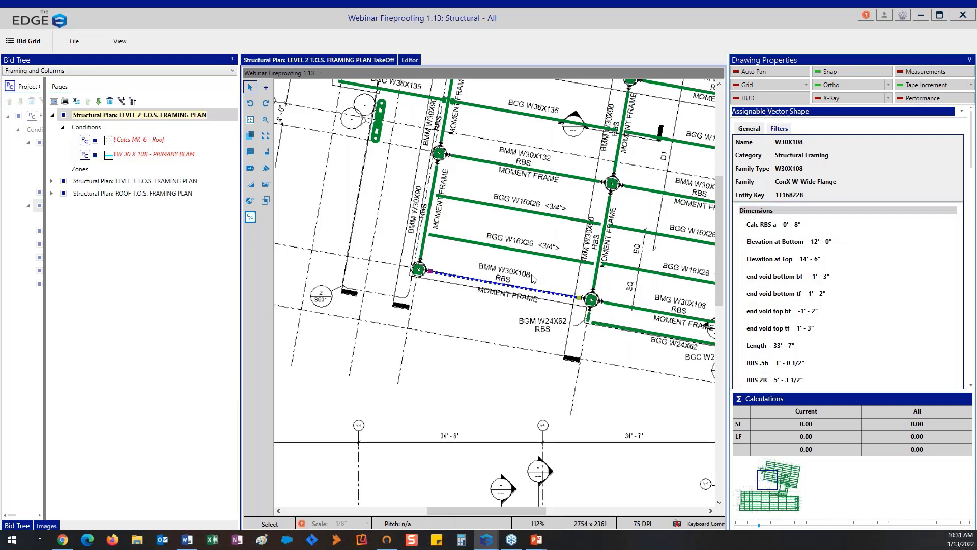
left_click(779, 131)
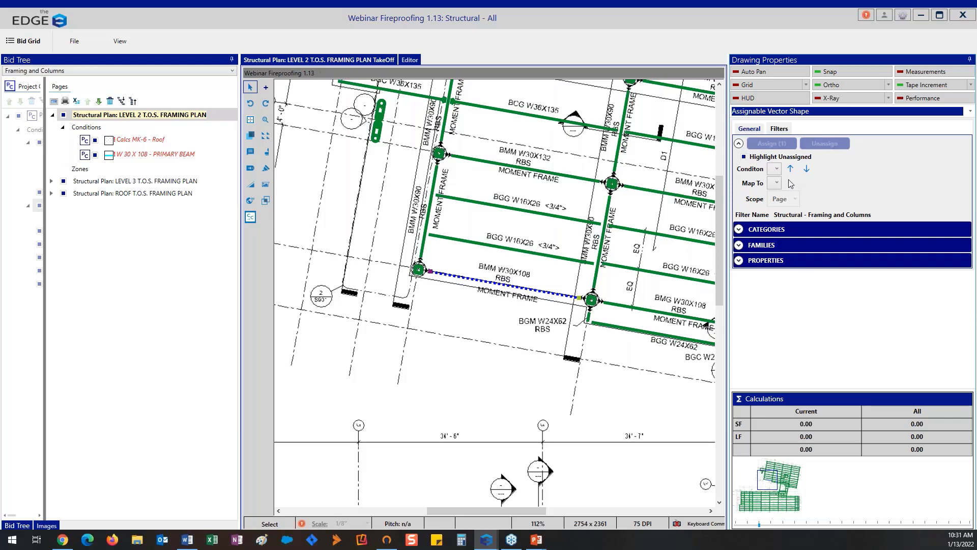
- Assign the selected beam to the W 30 X 108 - PRIMARY BEAM condition, mapped to SF
left_click(775, 169)
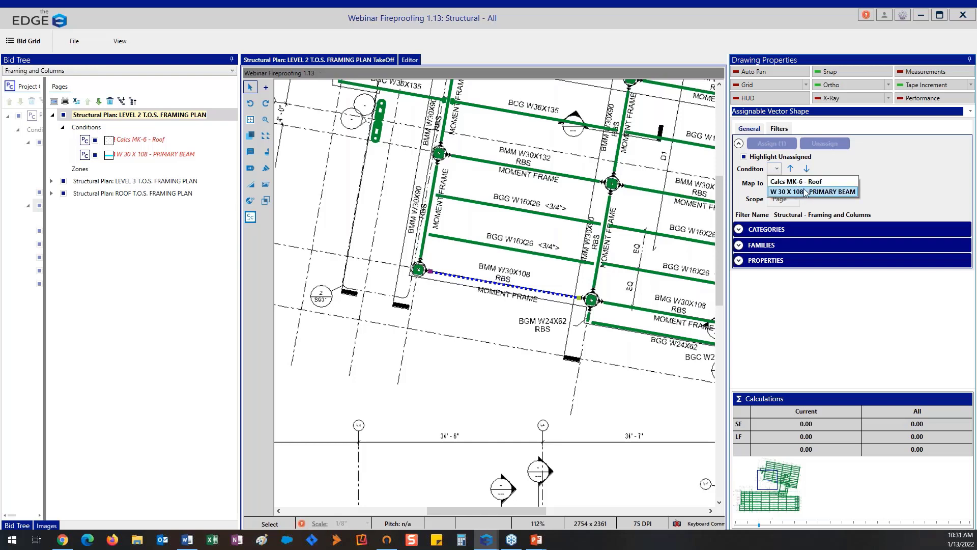
left_click(810, 192)
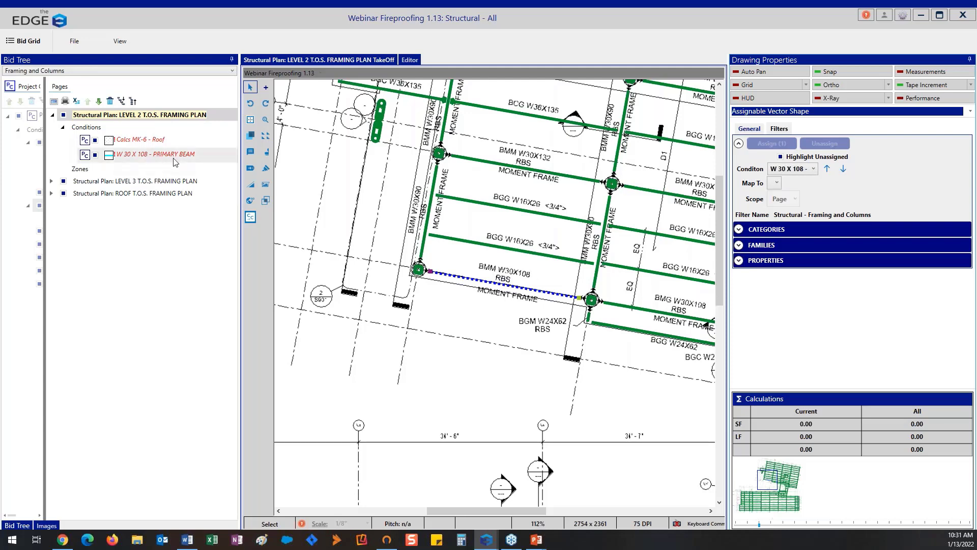
left_click(774, 182)
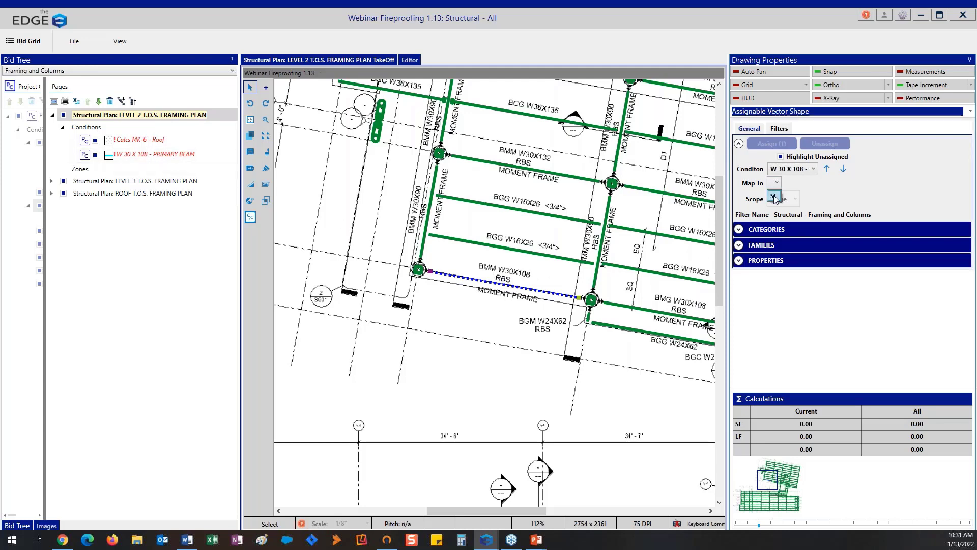
left_click(774, 192)
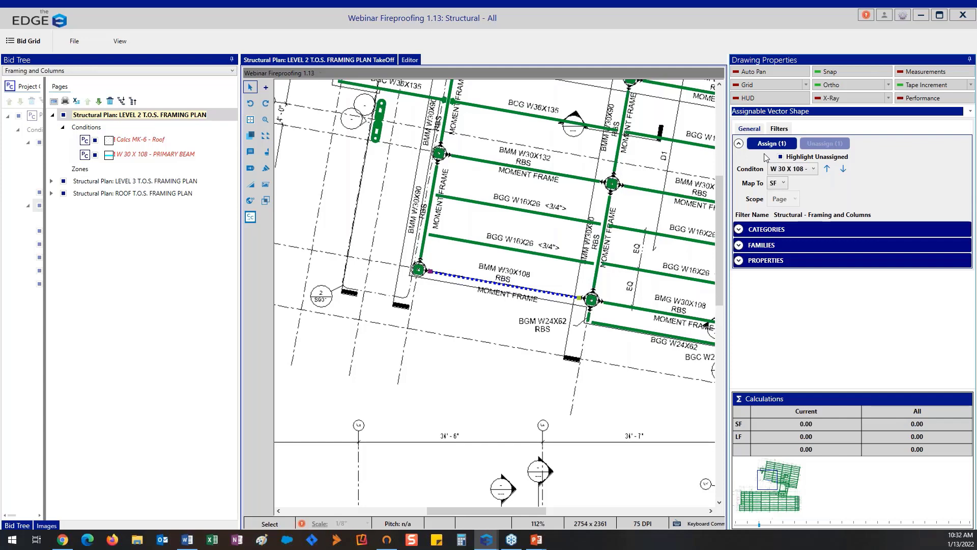
left_click(767, 146)
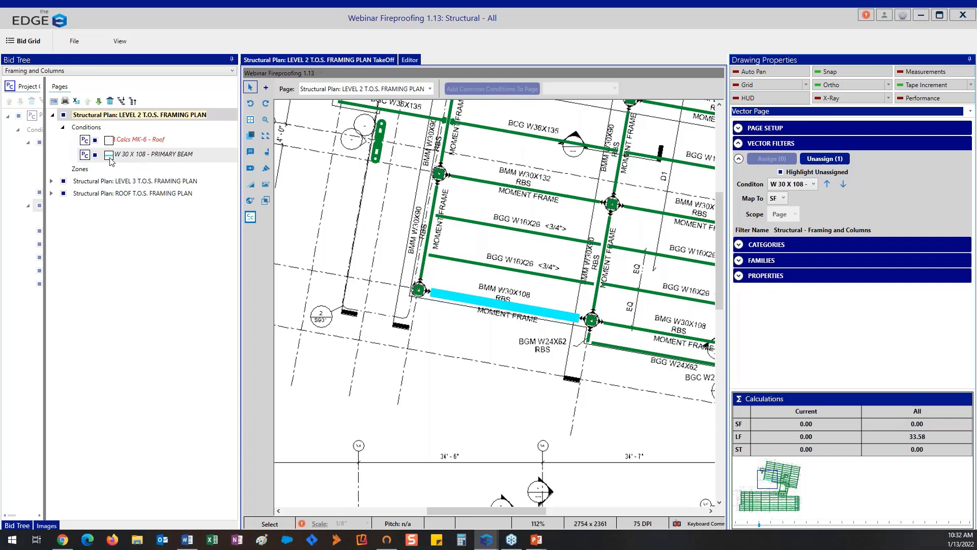
- Review the W 30 X 108 - PRIMARY BEAM takeoff on its own, and return to the whole LEVEL 2 framing page
left_click(148, 158)
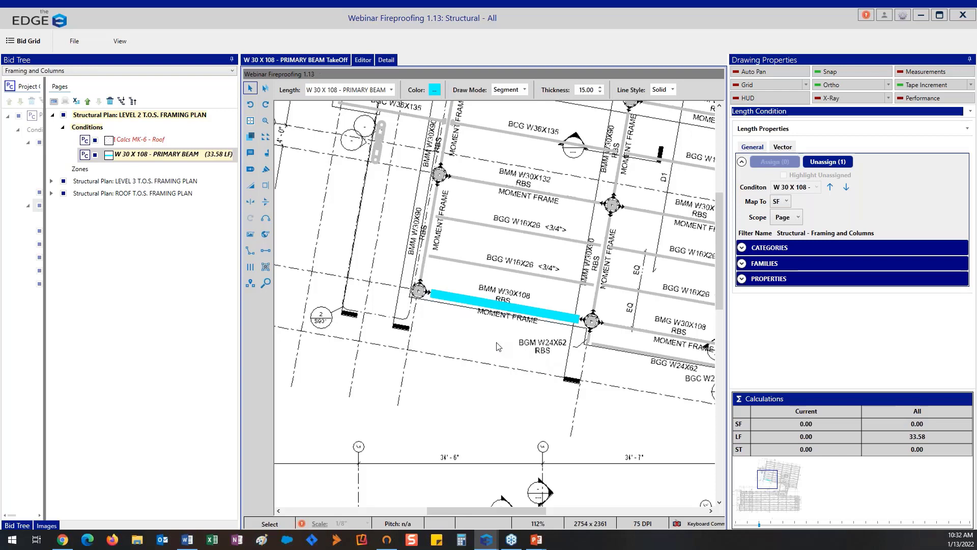
left_click(113, 129)
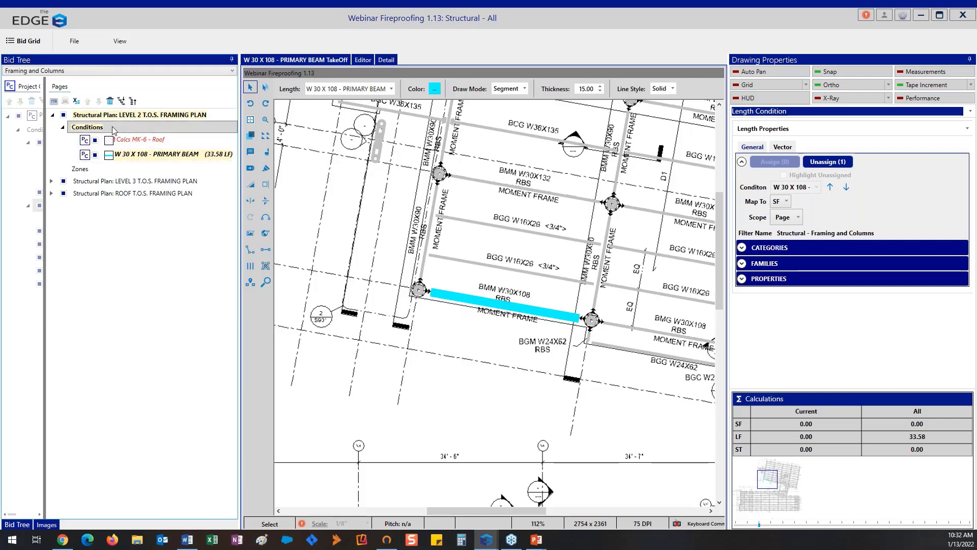
scroll(496, 308, "down", 4)
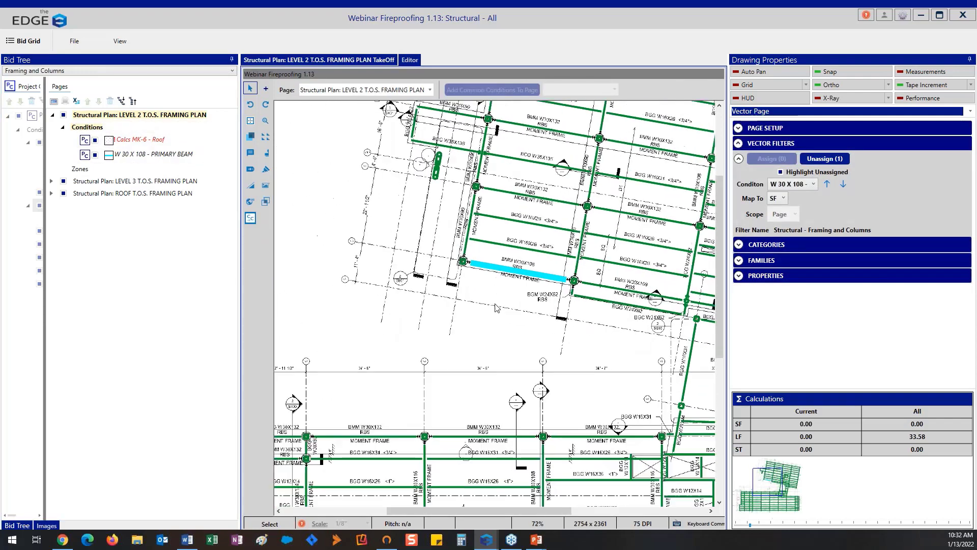
scroll(496, 308, "down", 2)
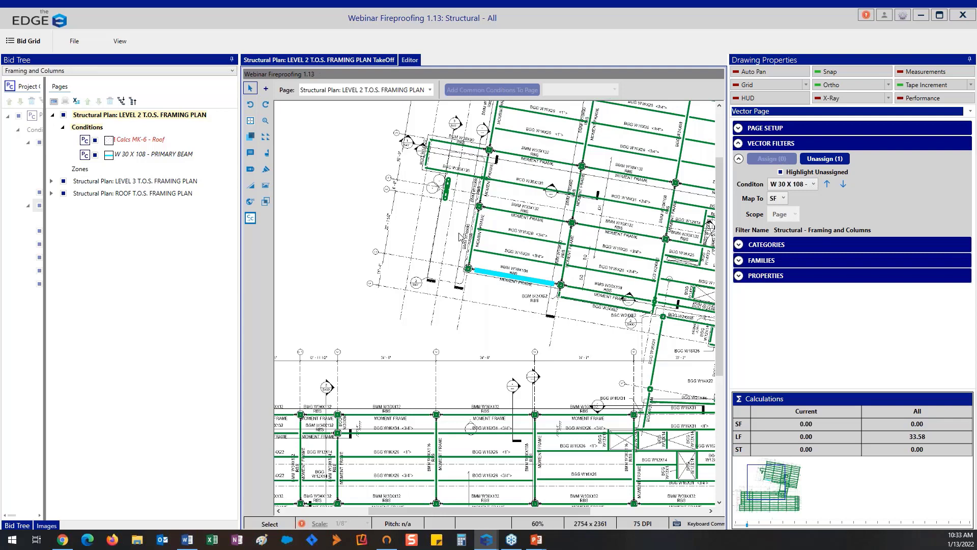
- Return to the project conditions and select W 30 X 132 - PRIMARY BEAM
left_click(25, 89)
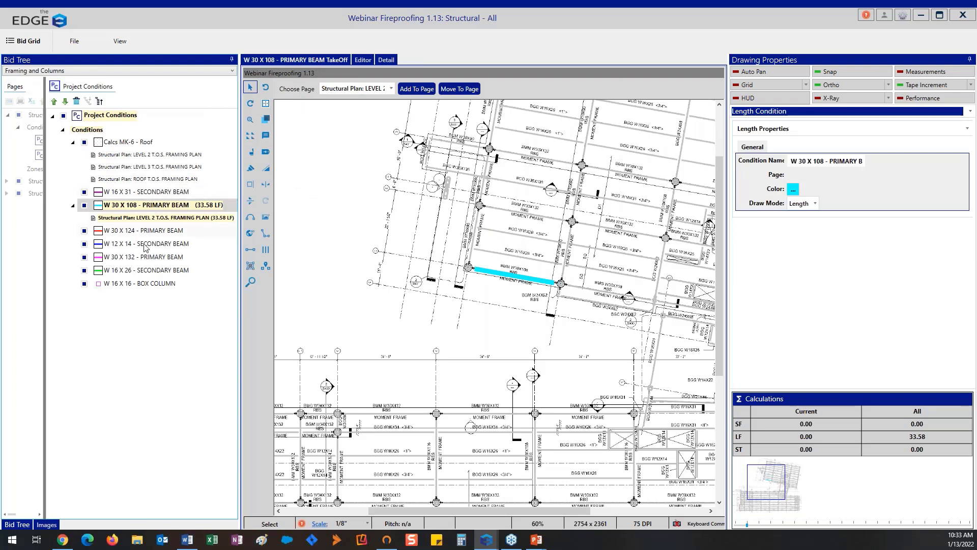
left_click(142, 257)
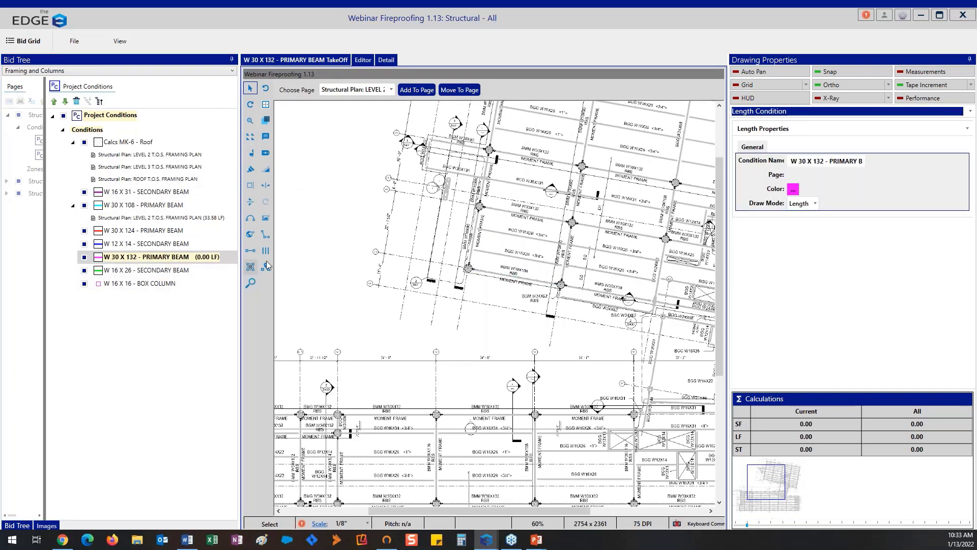
left_click(358, 264)
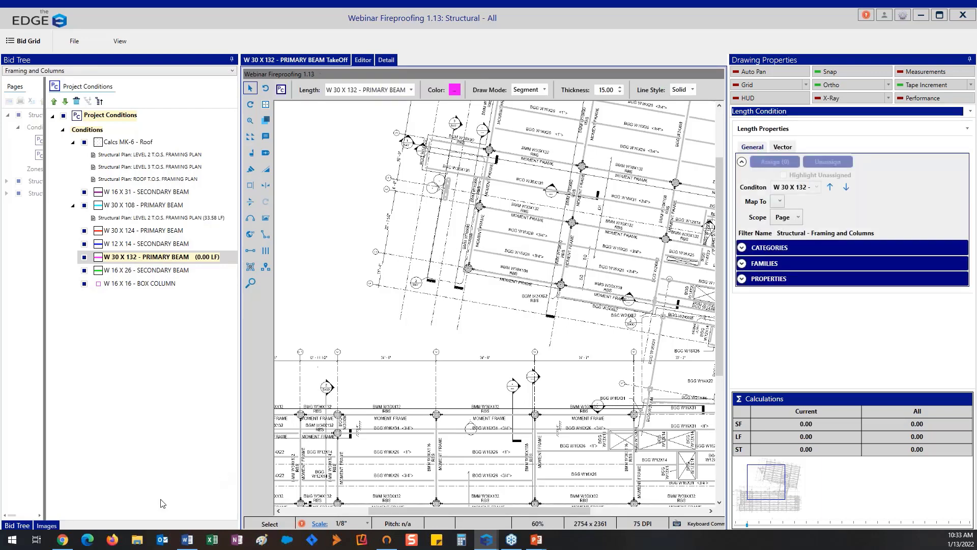
- Switch to the Vector portal and highlight the ConX W-Wide Flange W30X132 members on the LEVEL 2 framing page of scenario Structural - All 1.13
left_click(63, 540)
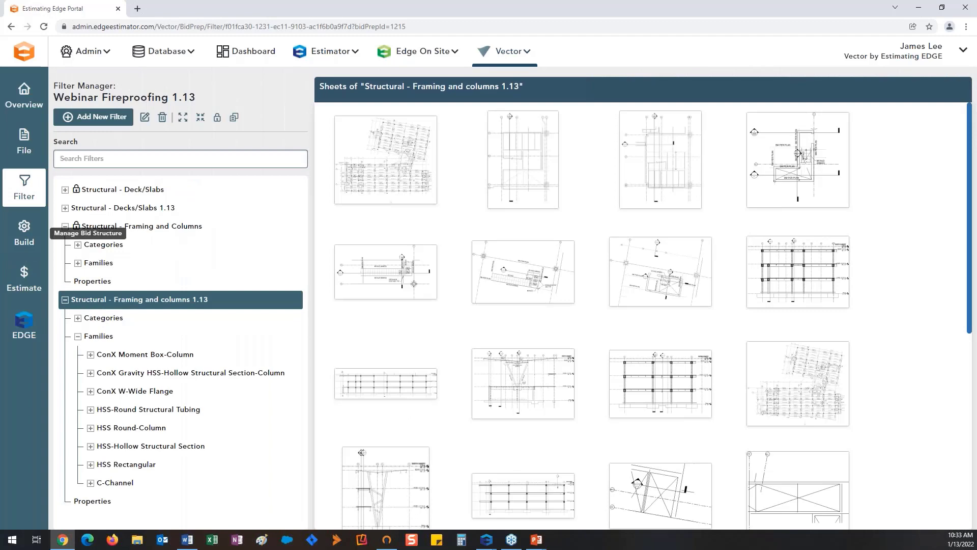
left_click(24, 233)
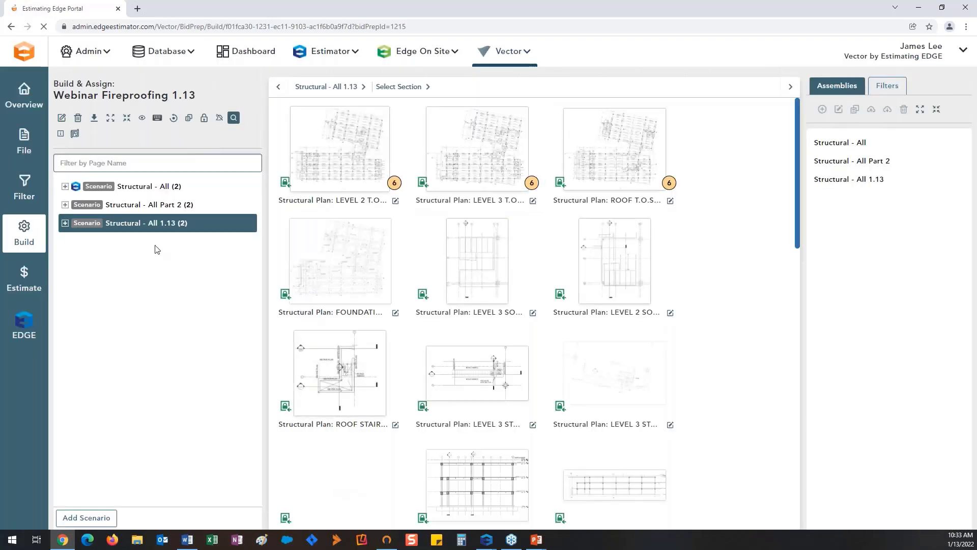
left_click(147, 224)
left_click(138, 258)
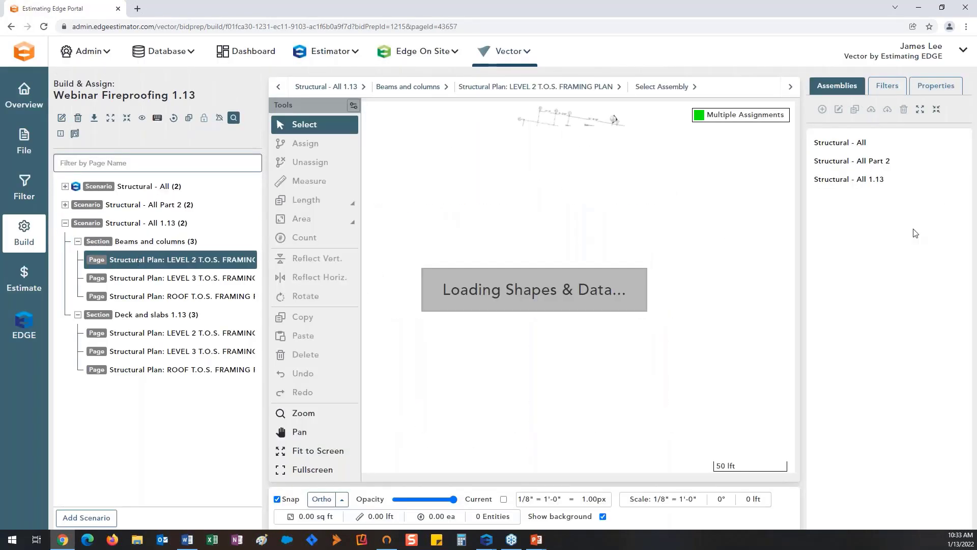
left_click(890, 89)
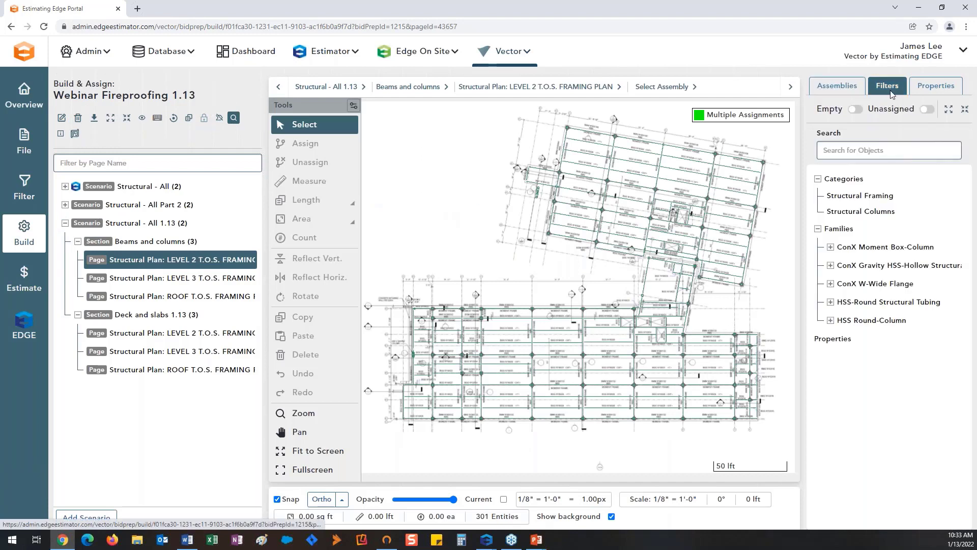
left_click(845, 283)
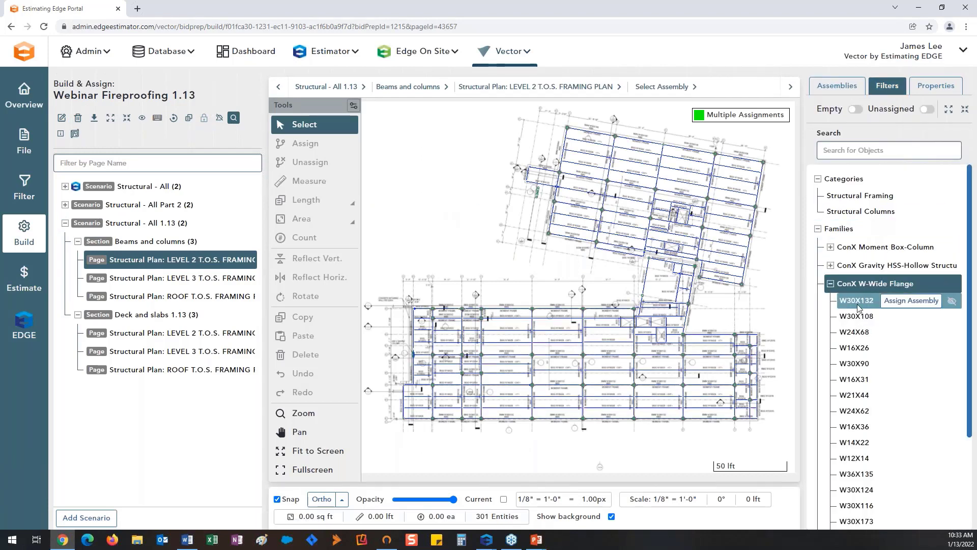
left_click(861, 304)
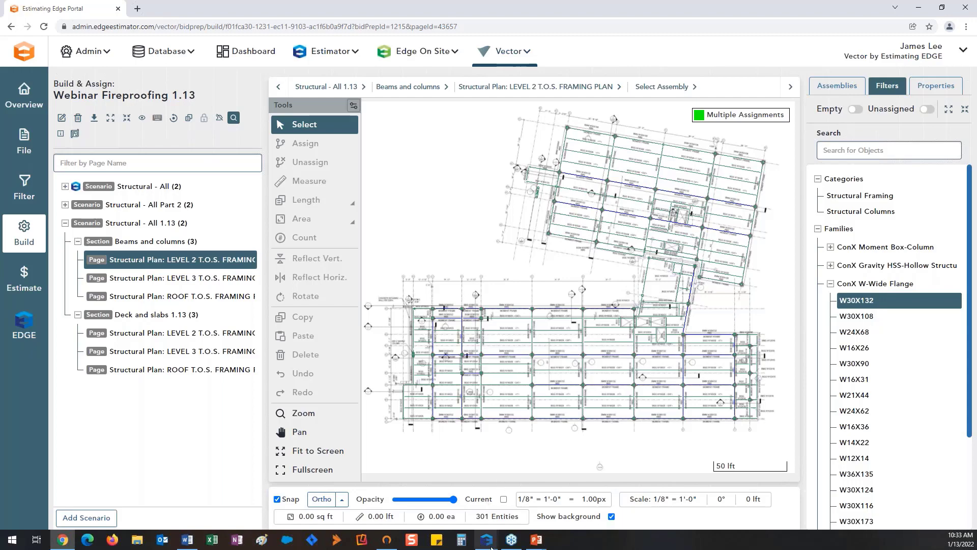
- Switch back to the EDGE and map the W 30 X 132 - PRIMARY BEAM condition to SF
mouse_move(492, 547)
left_click(533, 515)
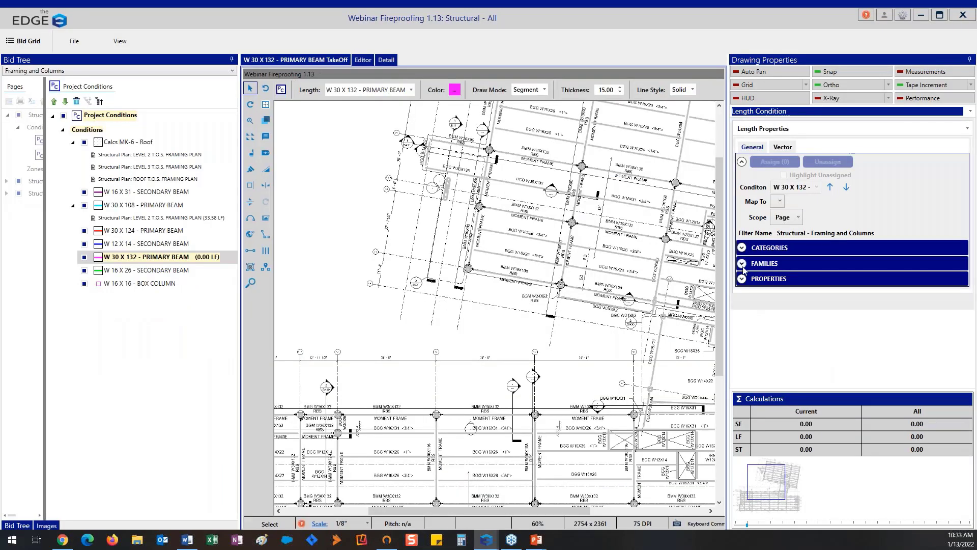
left_click(779, 201)
left_click(777, 212)
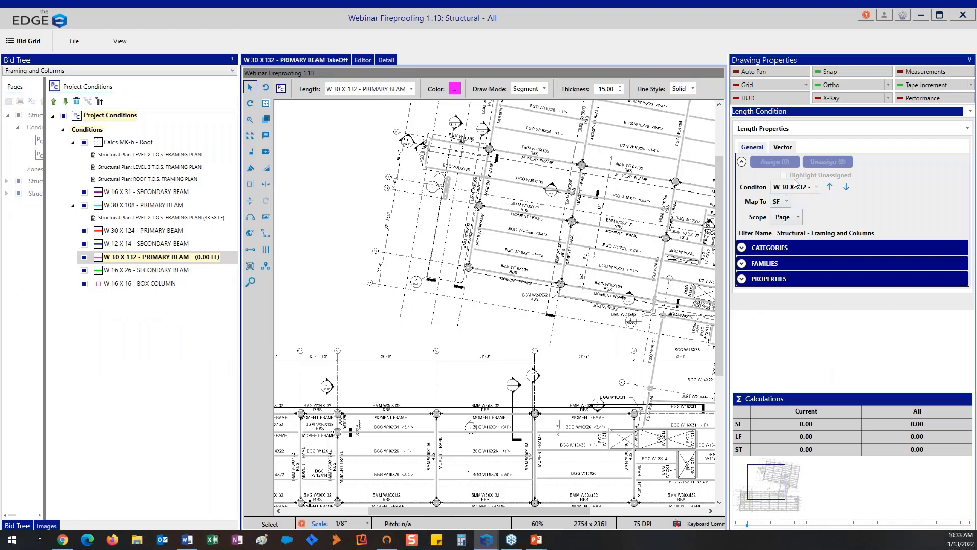
- Filter the page's shapes by the W30X132 type of the ConX W-Wide Flange family
left_click(741, 264)
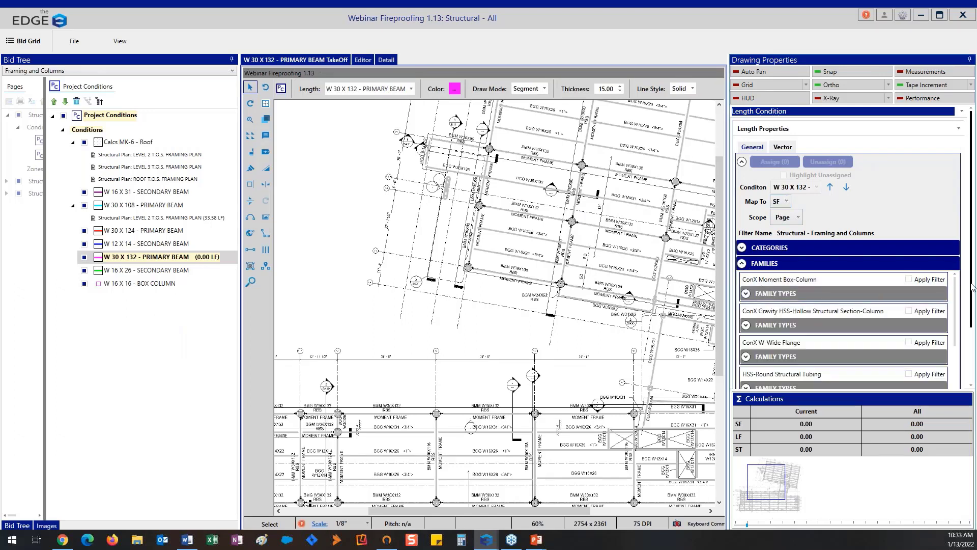
scroll(972, 300, "down", 1)
scroll(971, 299, "down", 3)
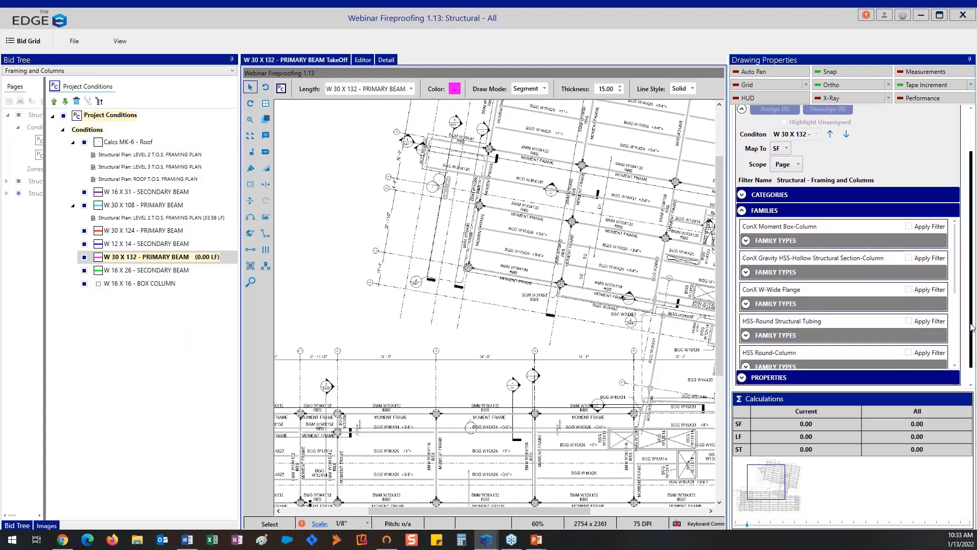
left_click(746, 304)
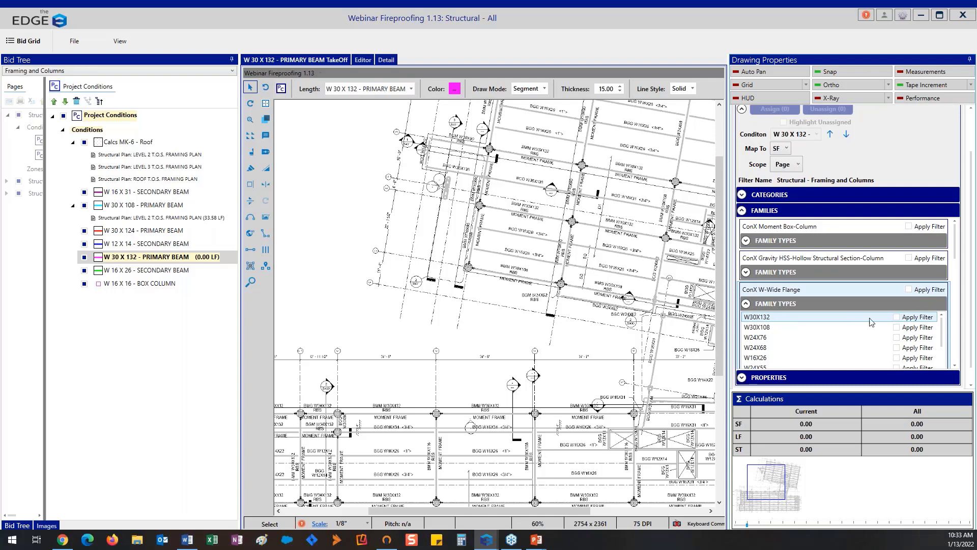
left_click(898, 321)
left_click(896, 255)
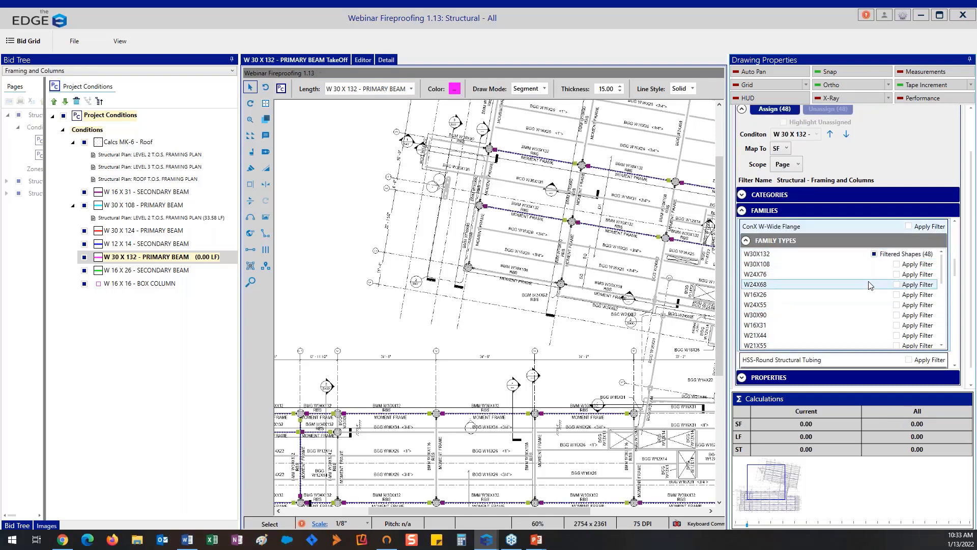
- Check the filtered W30X132 beams across the whole plan and assign them to the W 30 X 132 - PRIMARY BEAM condition
scroll(972, 229, "up", 2)
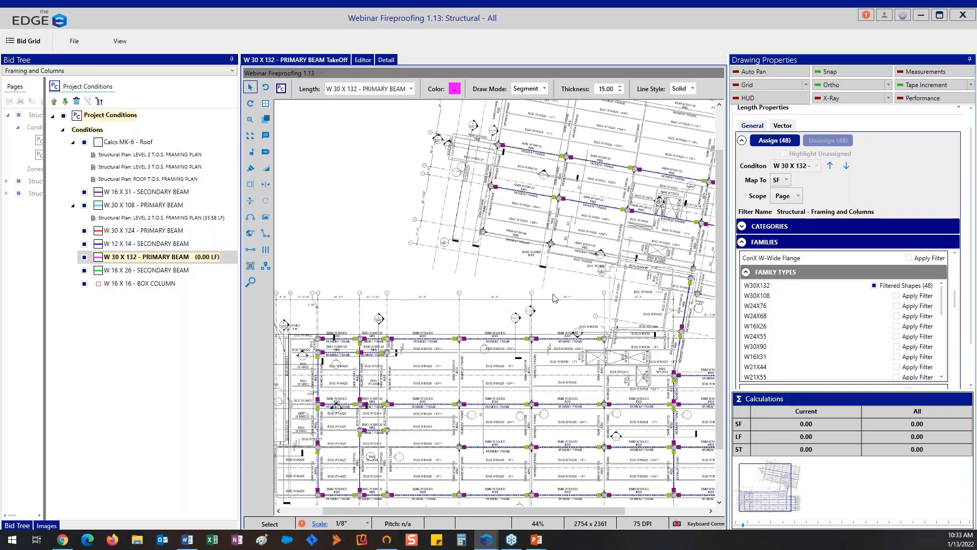
scroll(496, 305, "down", 1)
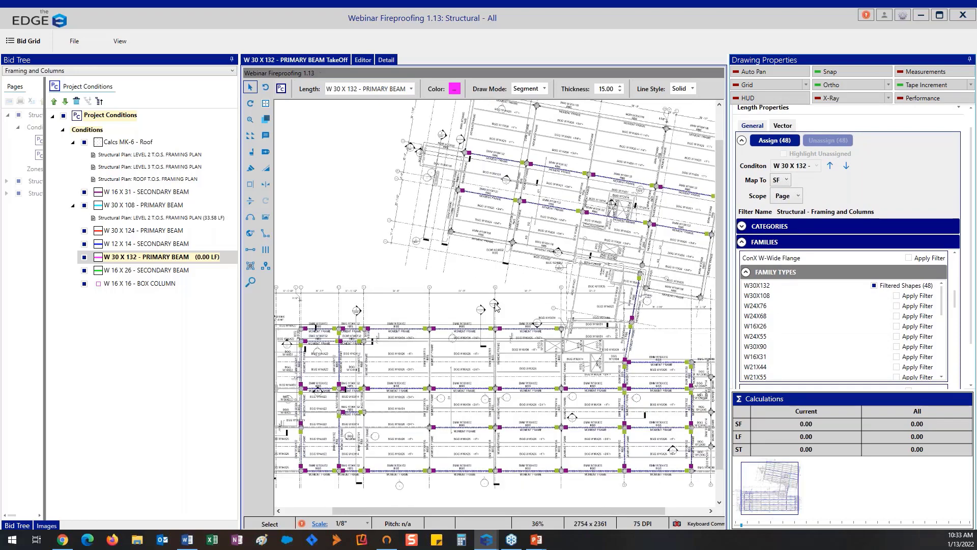
scroll(496, 306, "down", 2)
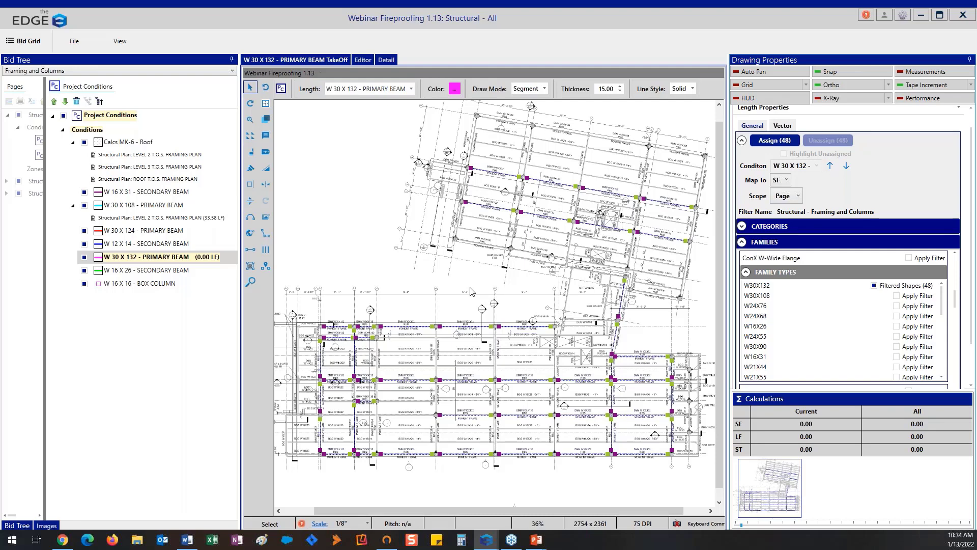
left_click(789, 143)
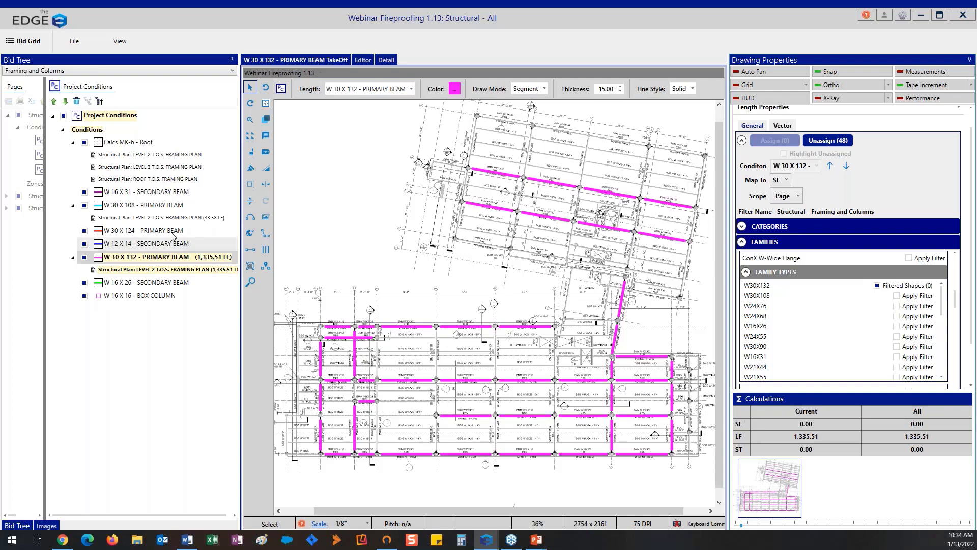
- Select the W 30 X 124 - PRIMARY BEAM condition, map it to SF and set its scope to Section
left_click(150, 232)
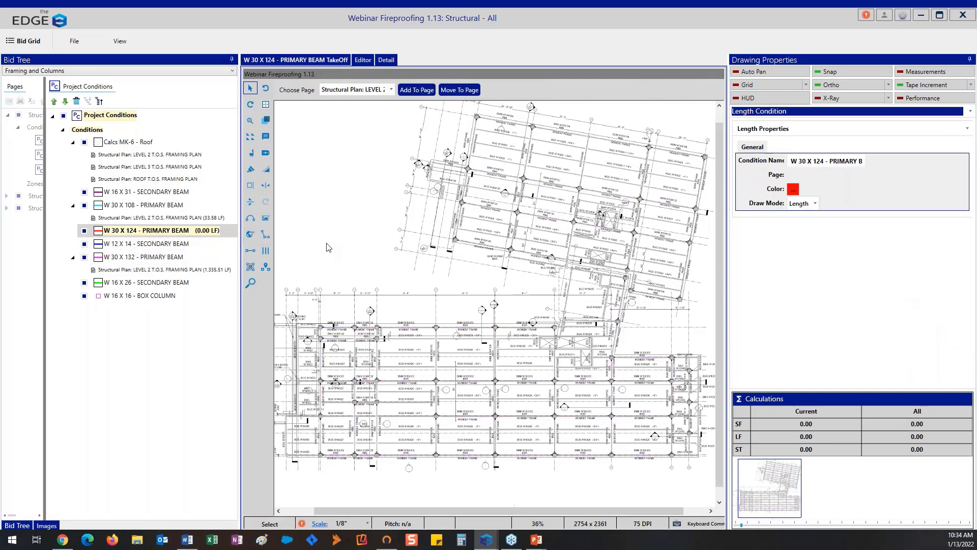
left_click(781, 204)
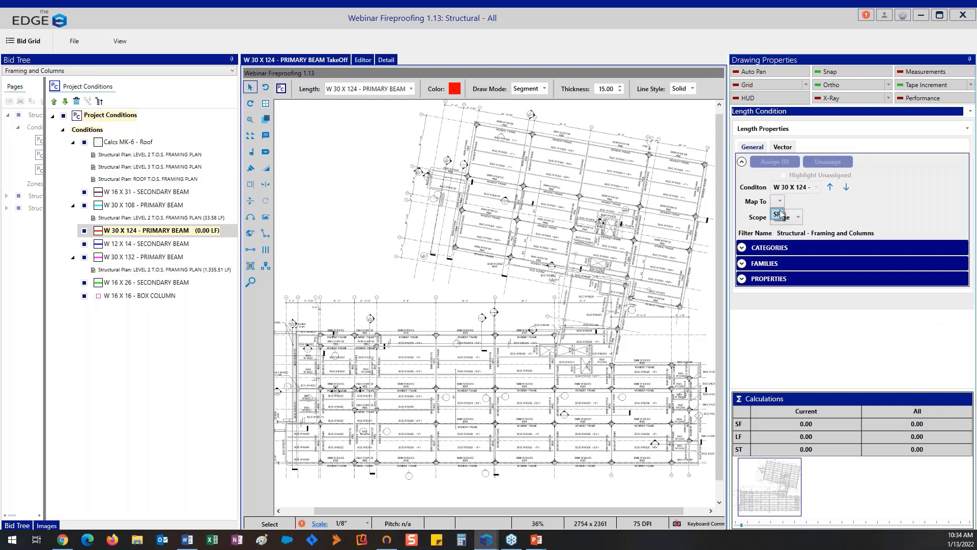
left_click(780, 214)
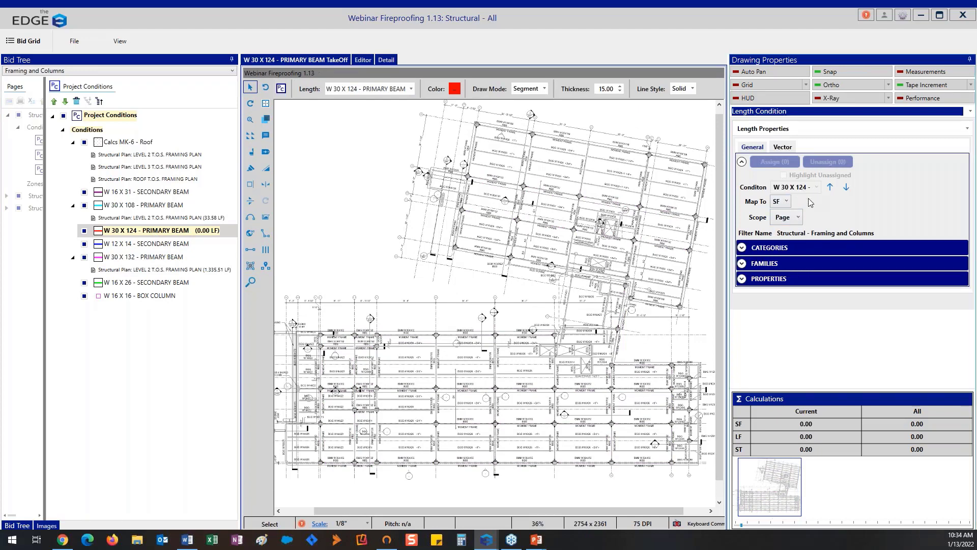
left_click(783, 218)
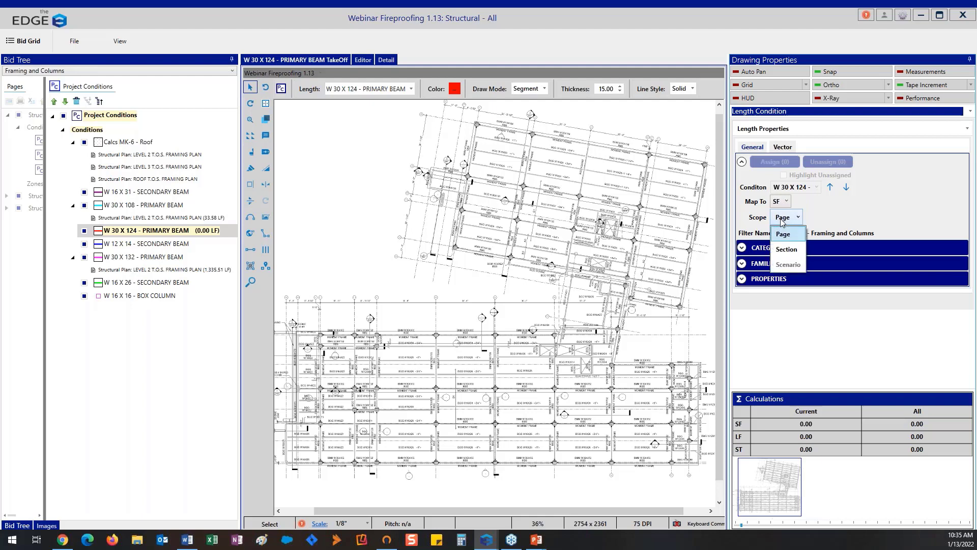
left_click(786, 245)
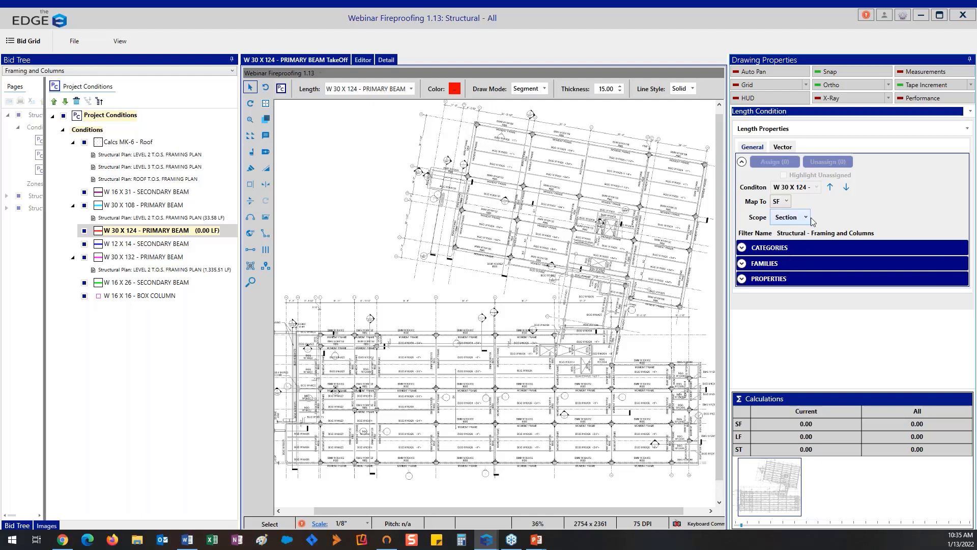
- Filter the shapes by the W30X124 type of the ConX W-Wide Flange family
left_click(742, 263)
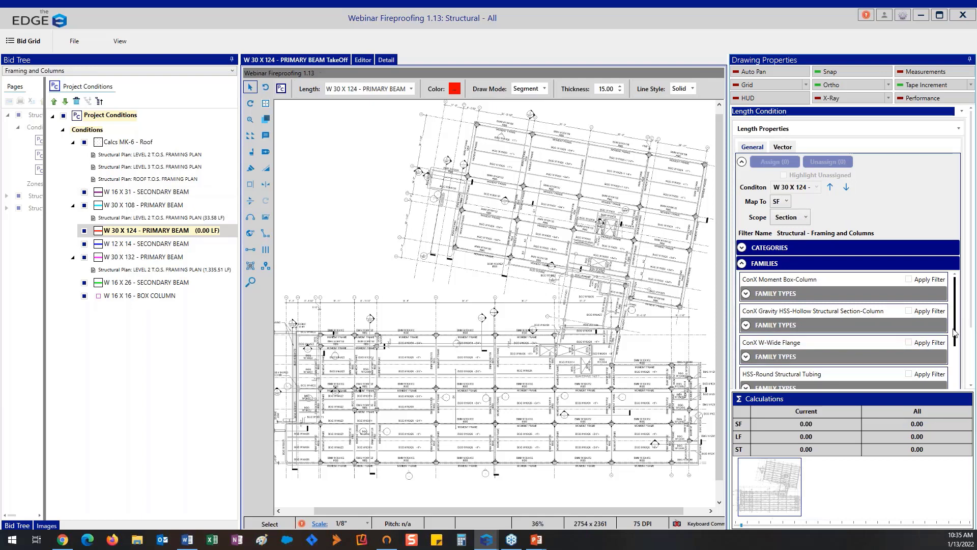
left_click(745, 356)
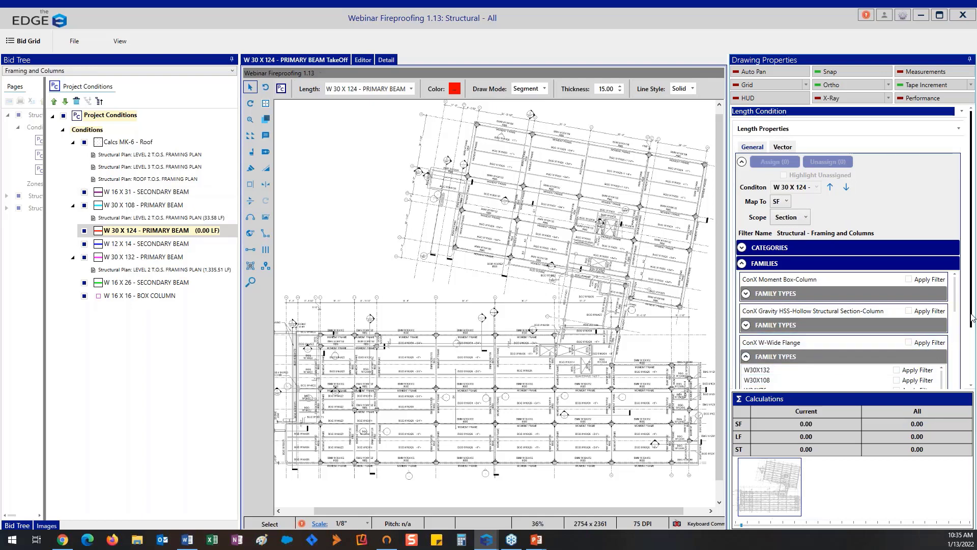
scroll(899, 347, "down", 2)
scroll(875, 344, "down", 5)
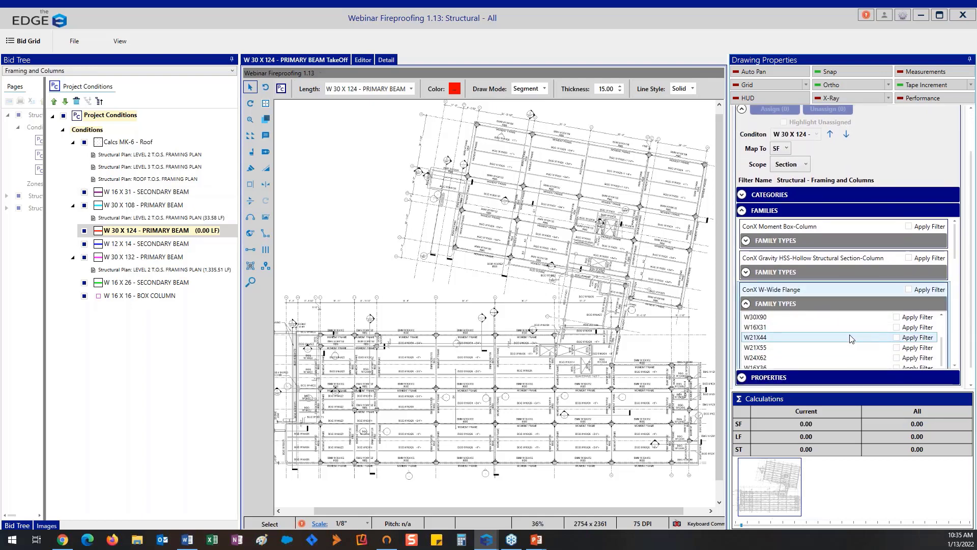
scroll(893, 347, "down", 2)
left_click(891, 337)
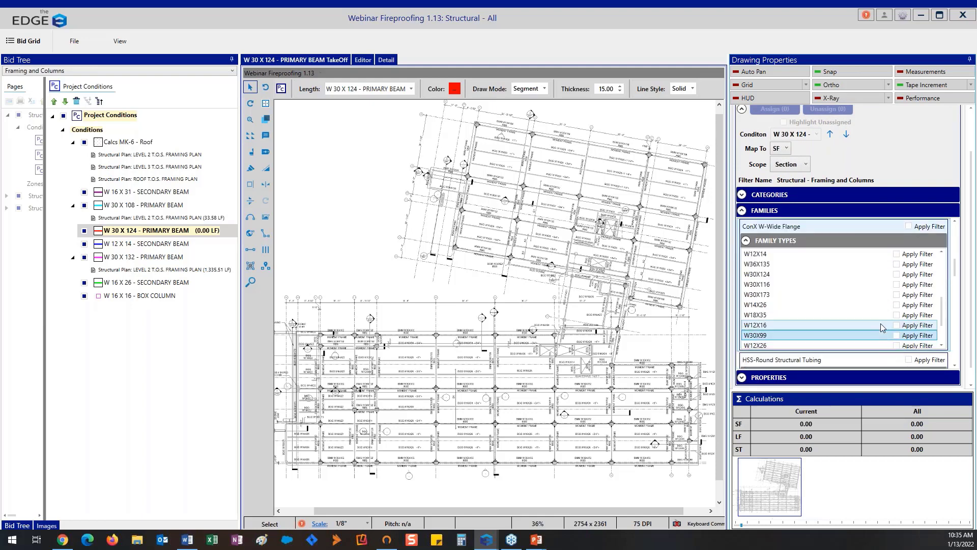
left_click(896, 275)
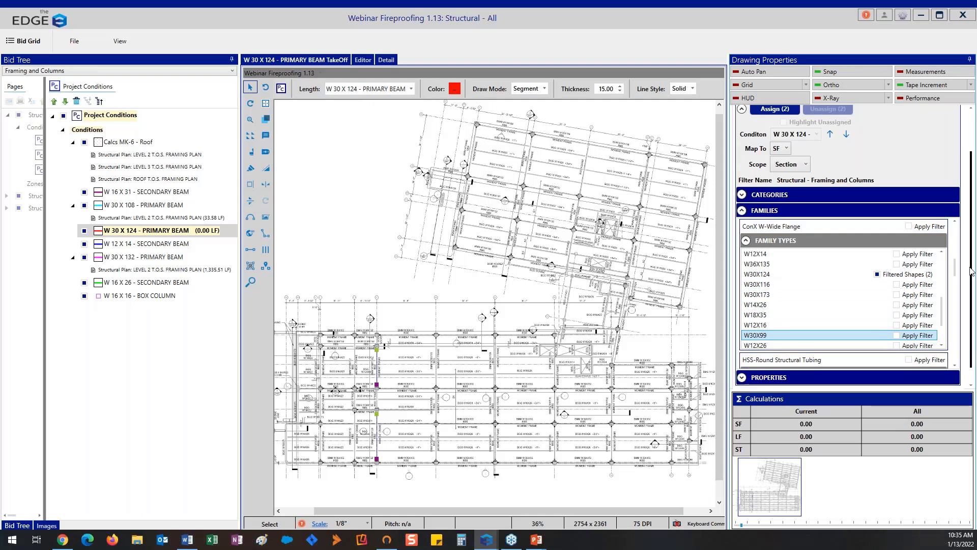
- Assign the filtered W30X124 shapes to the W 30 X 124 - PRIMARY BEAM condition and apply the assignment to the entire section
scroll(972, 252, "up", 1)
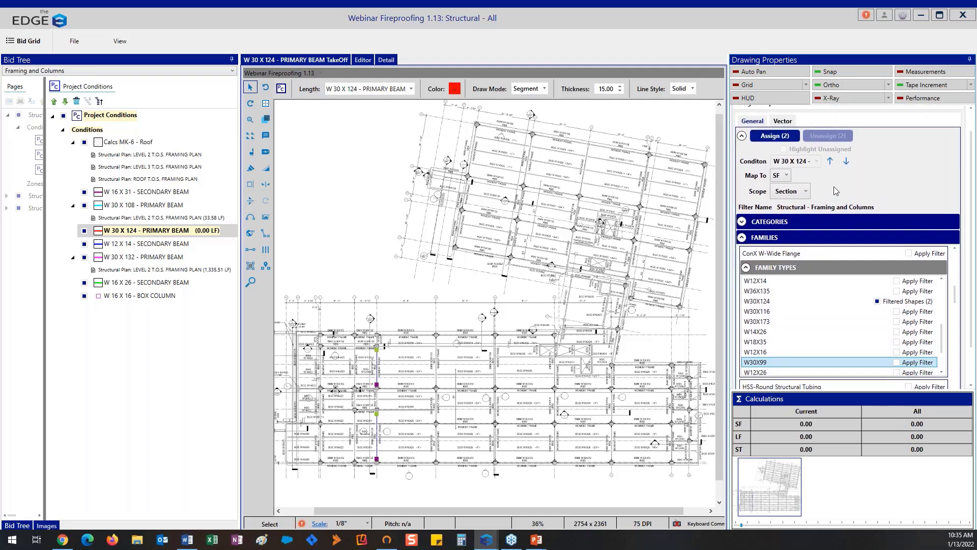
left_click(769, 136)
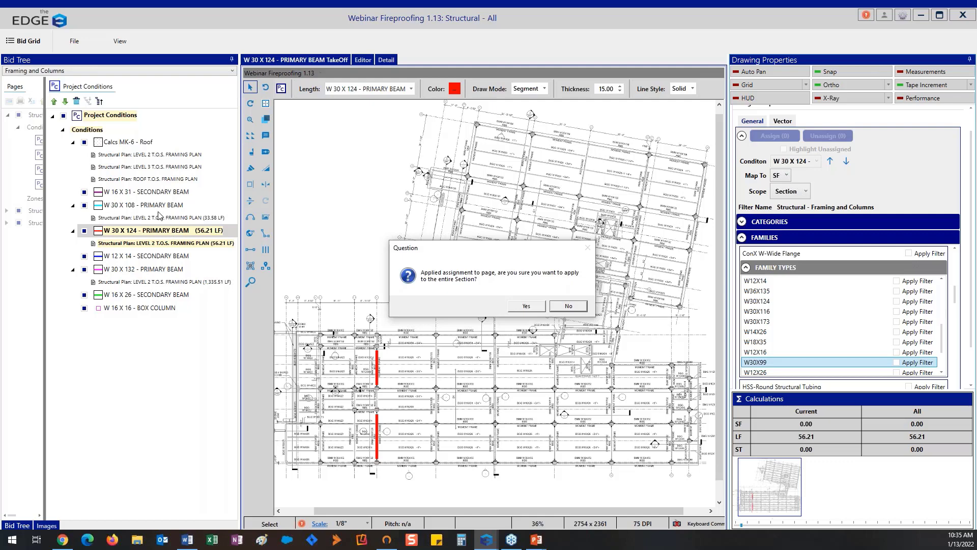
left_click(511, 306)
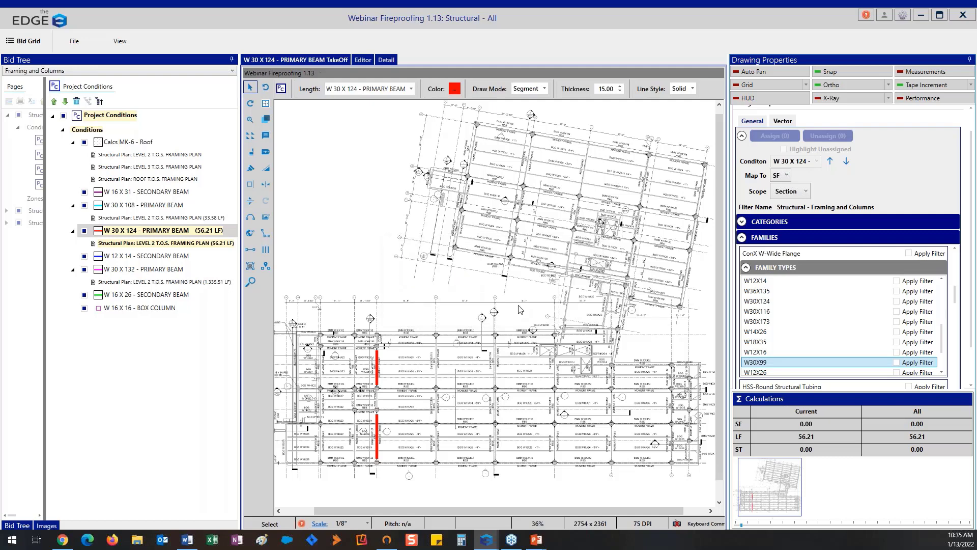
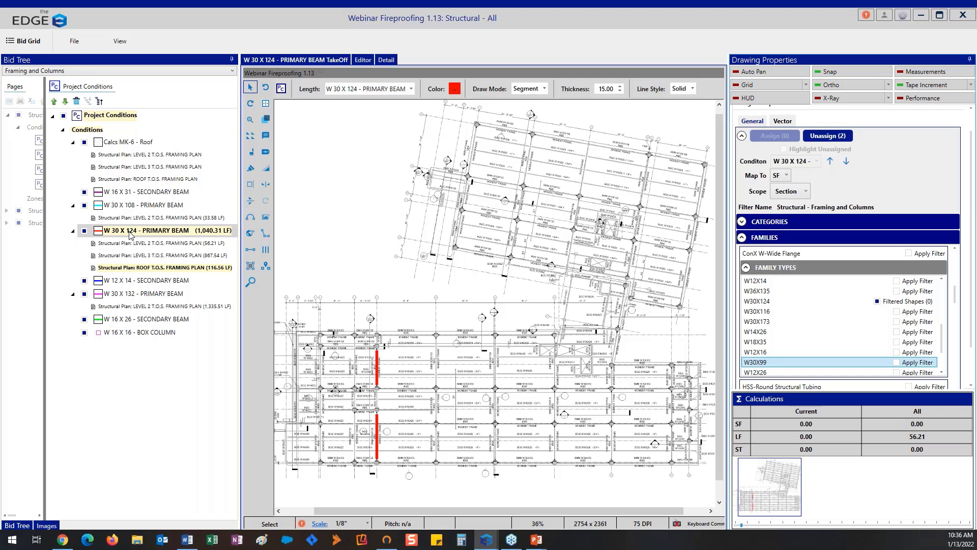
- Select the W 16 X 31 - SECONDARY BEAM condition and map it to SF
left_click(141, 192)
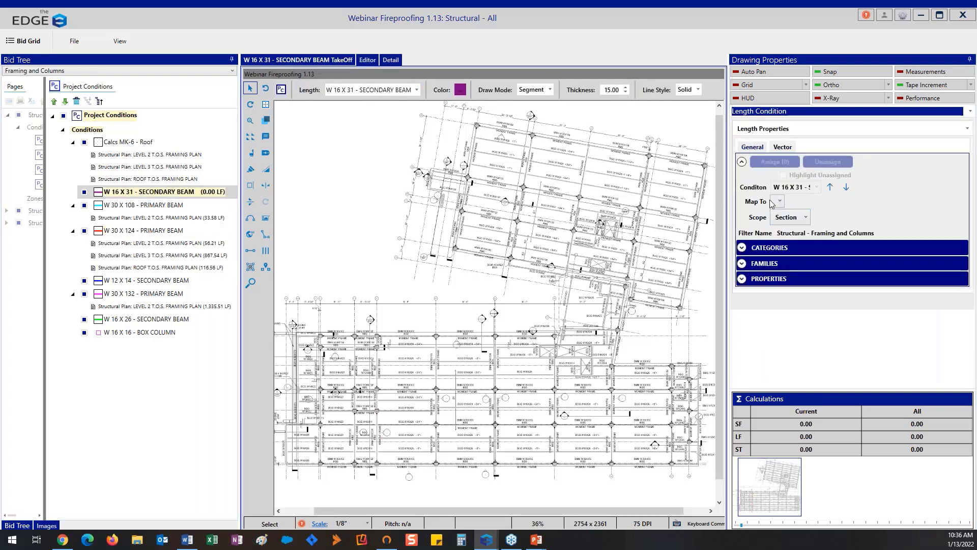
left_click(774, 201)
left_click(776, 214)
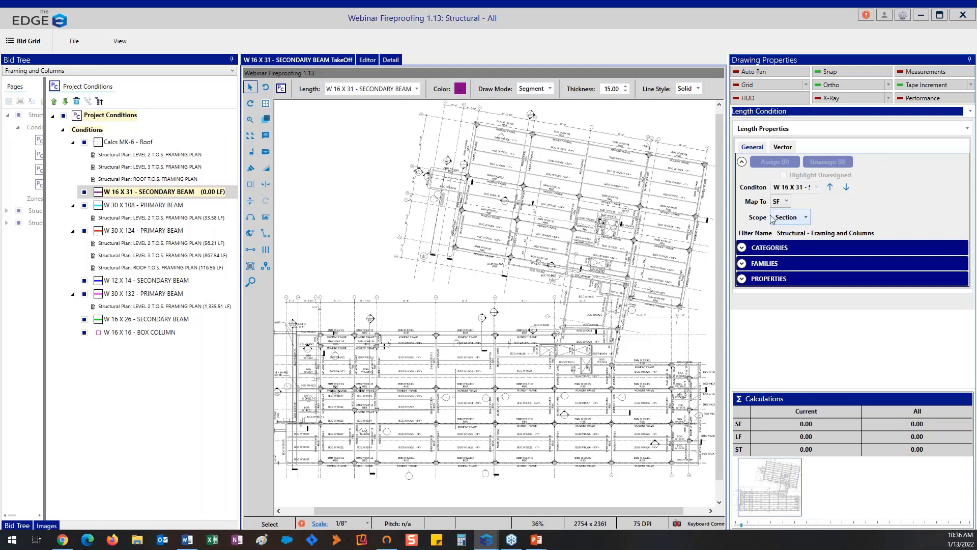
- Filter the ConX W-Wide Flange shapes by W16X31 and assign them to the W 16 X 31 - SECONDARY BEAM condition for the entire section
left_click(743, 264)
left_click(745, 356)
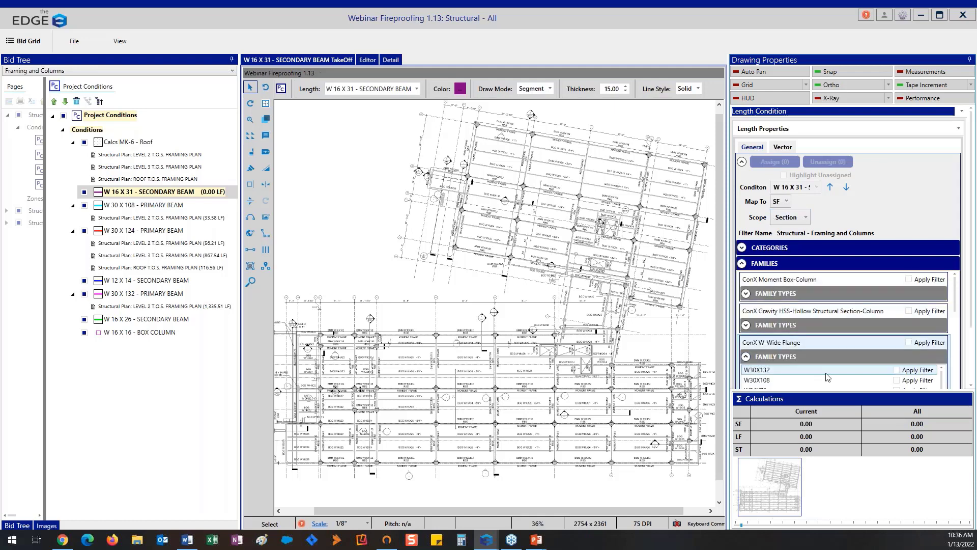
scroll(882, 356, "down", 2)
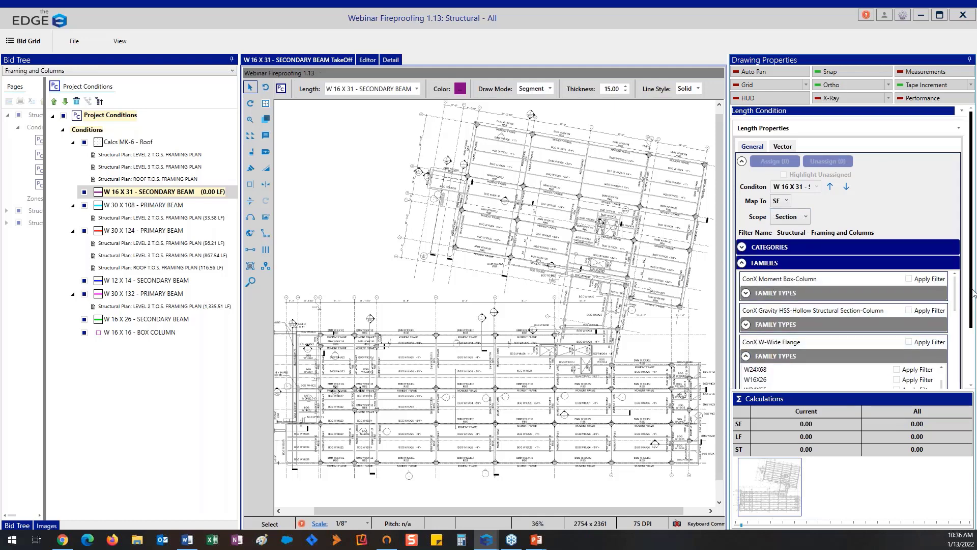
scroll(972, 293, "down", 2)
scroll(881, 359, "down", 2)
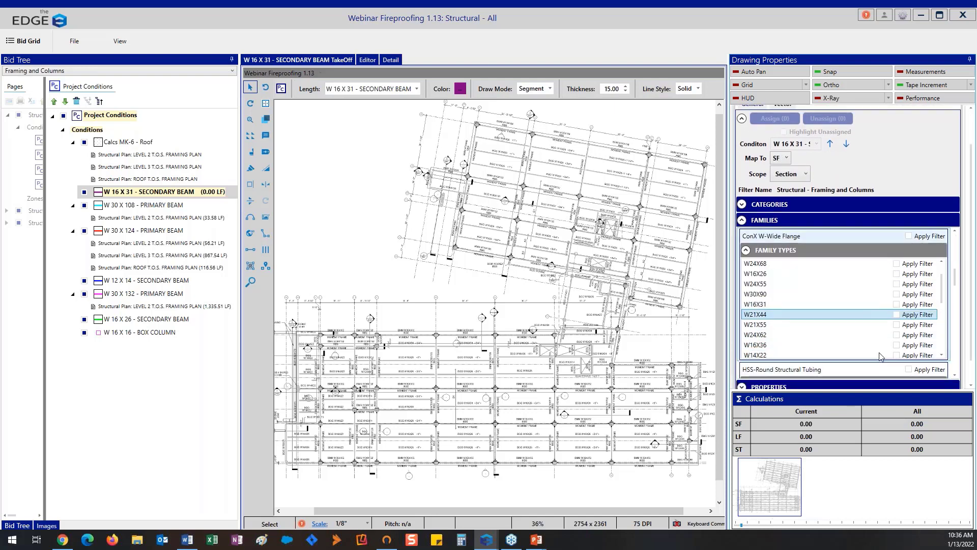
left_click(896, 304)
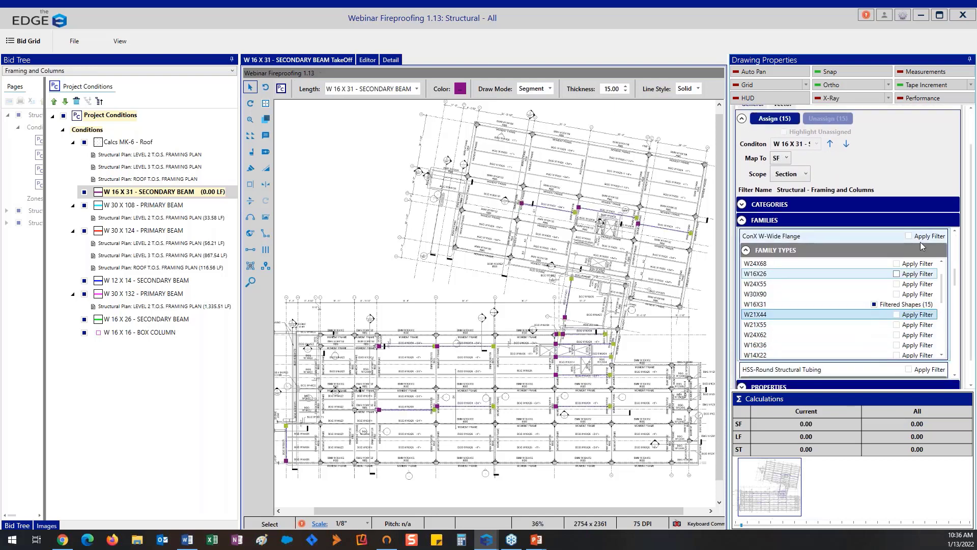
left_click(776, 119)
left_click(518, 307)
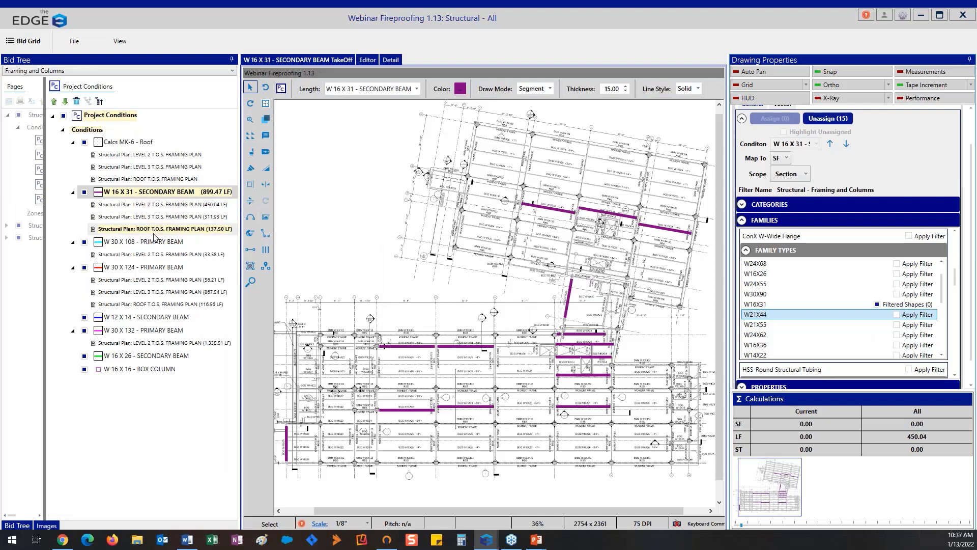
- Assign the W30X108 shapes of the ConX W-Wide Flange family to the W 30 X 108 - PRIMARY BEAM condition across the section
left_click(154, 237)
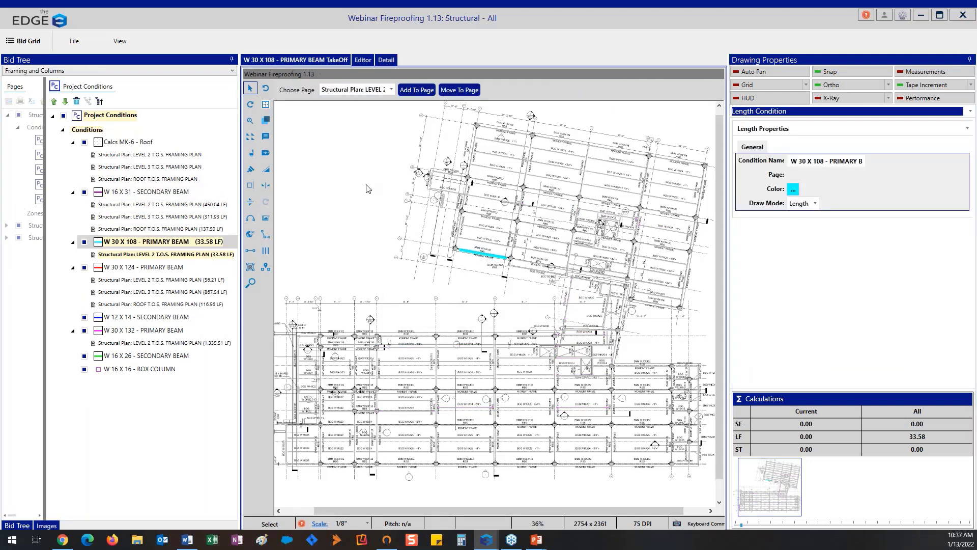
left_click(754, 263)
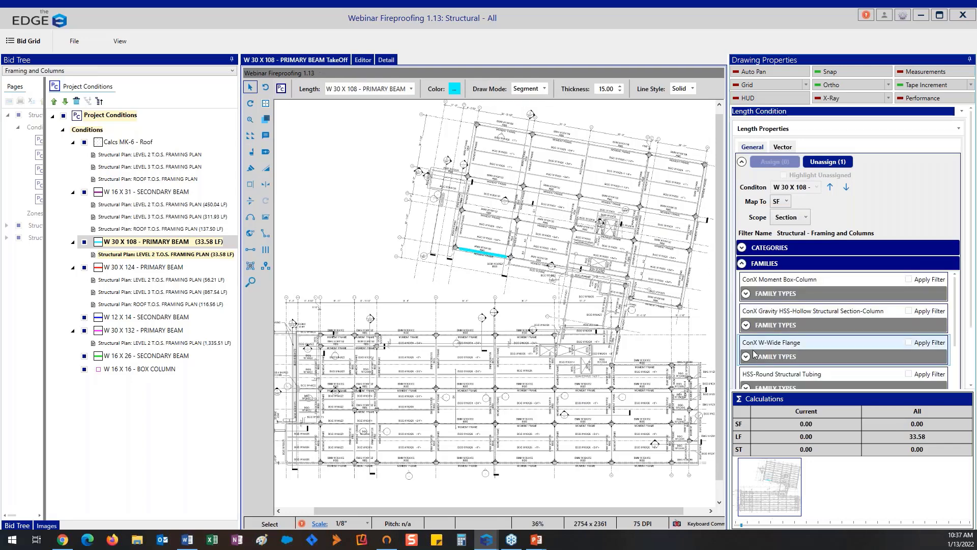
left_click(753, 356)
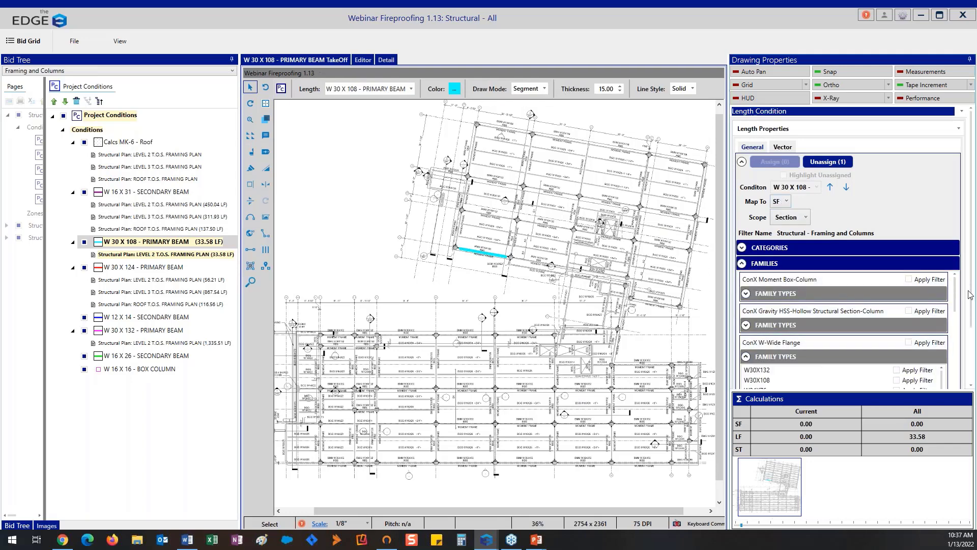
scroll(896, 356, "down", 3)
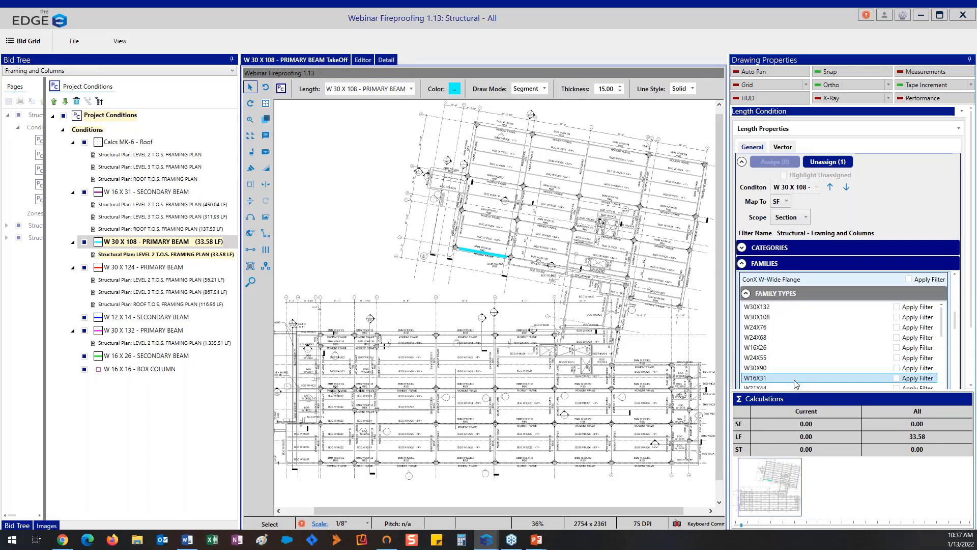
left_click(896, 318)
left_click(775, 161)
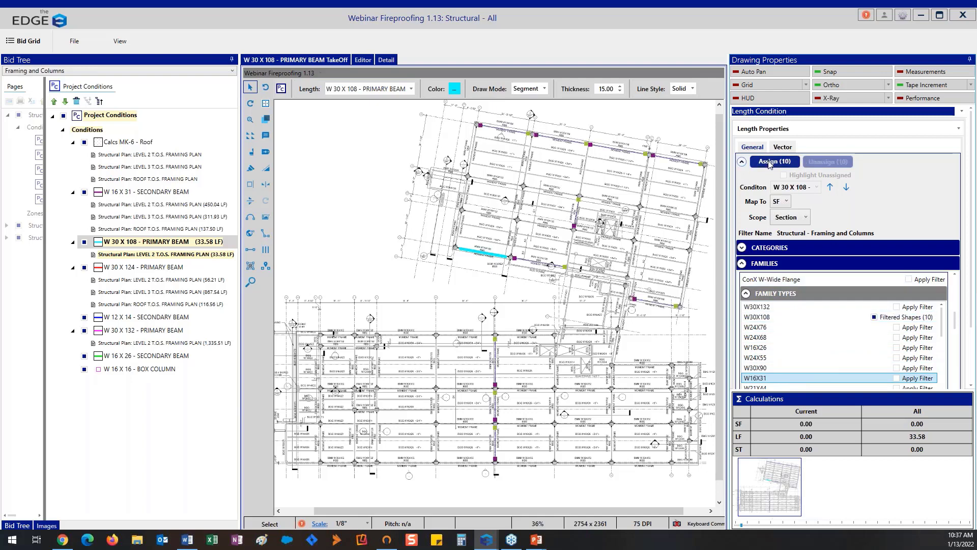
left_click(517, 307)
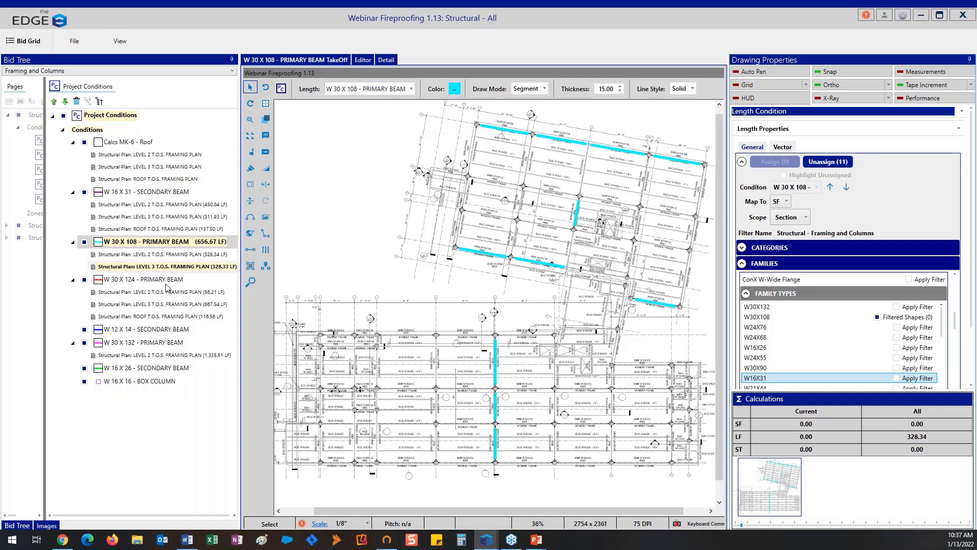
- Select the W 12 X 14 - SECONDARY BEAM condition, map it to SF and show the filter's families
left_click(160, 332)
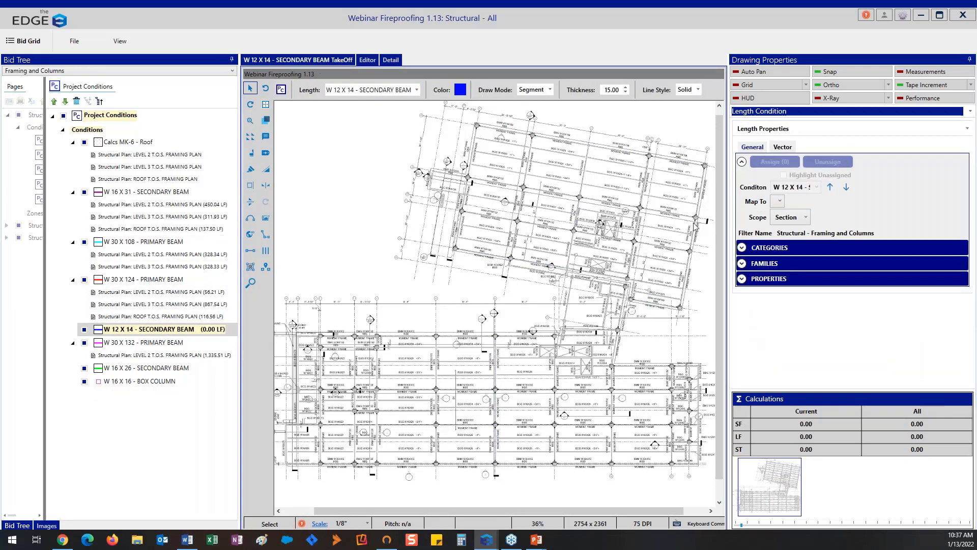
left_click(743, 264)
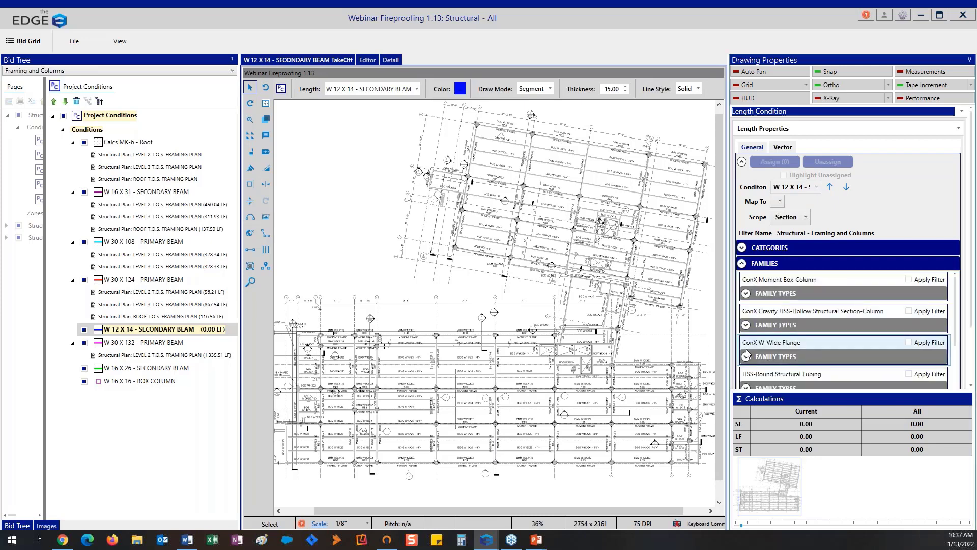
left_click(777, 215)
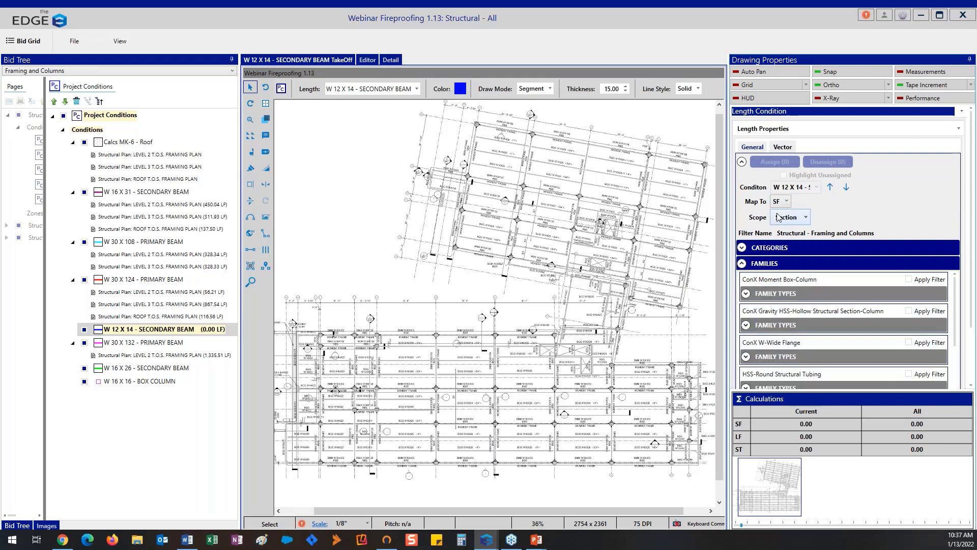
- Filter the ConX W-Wide Flange shapes by W12X14 and assign them to the W 12 X 14 - SECONDARY BEAM condition for the section
left_click(746, 356)
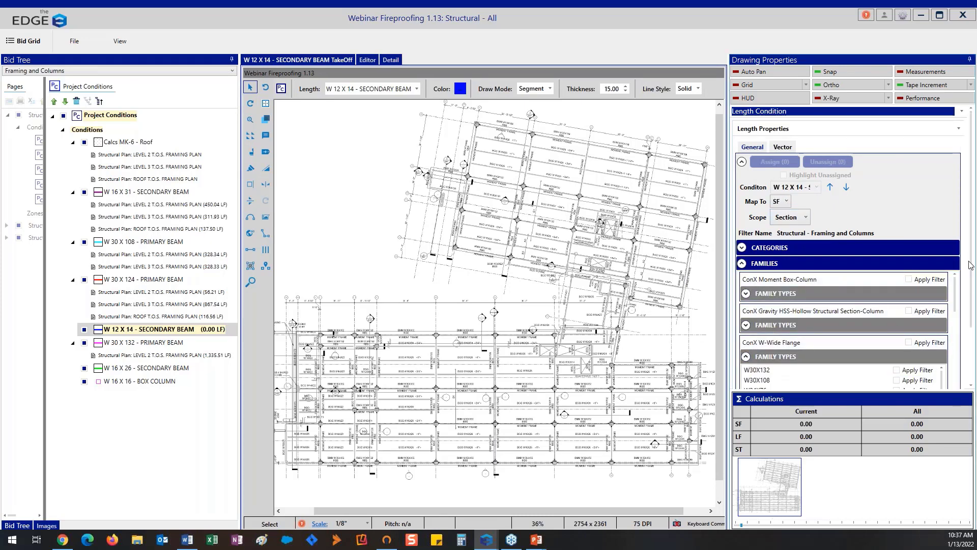
scroll(870, 324, "down", 3)
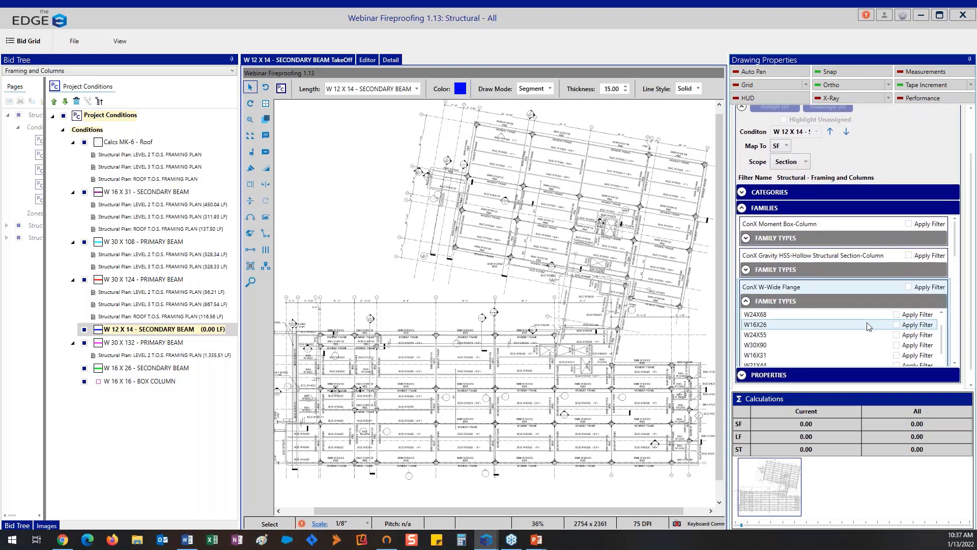
scroll(865, 336, "down", 3)
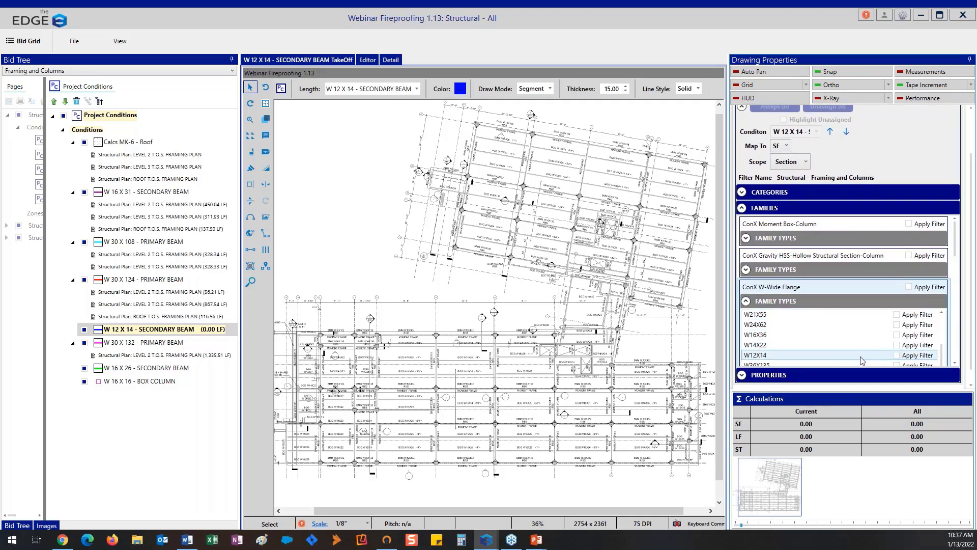
scroll(861, 360, "down", 2)
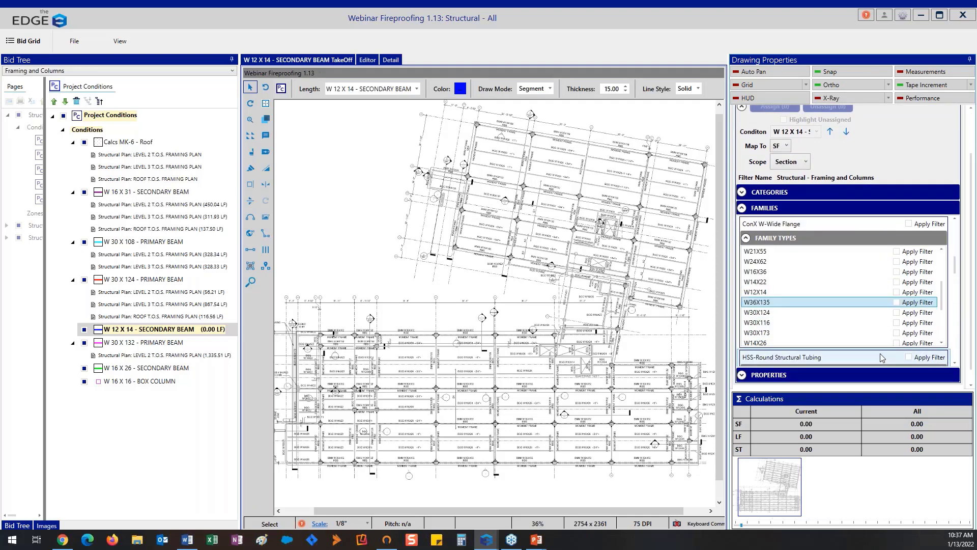
left_click(896, 293)
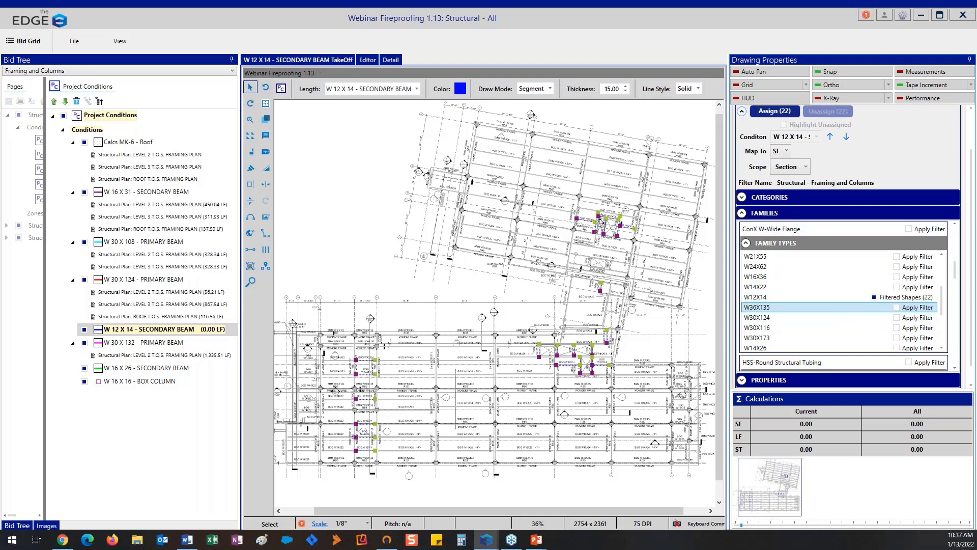
left_click(775, 111)
left_click(528, 305)
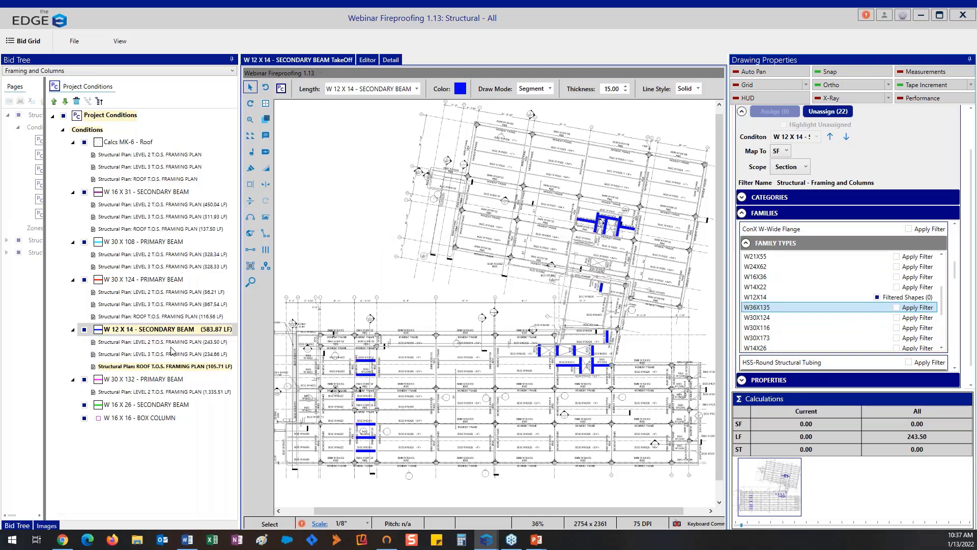
- Select the W 30 X 132 - PRIMARY BEAM condition and map it to SF
left_click(147, 383)
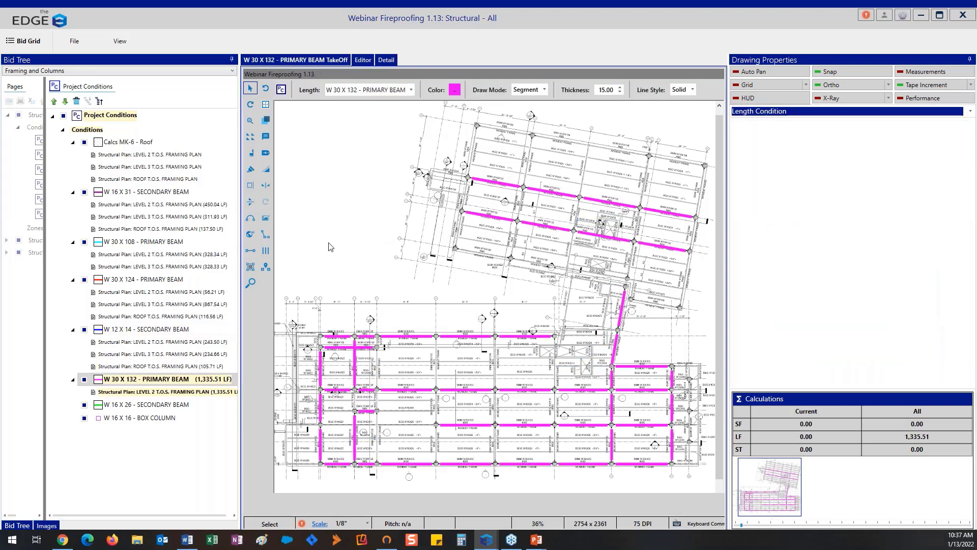
left_click(742, 263)
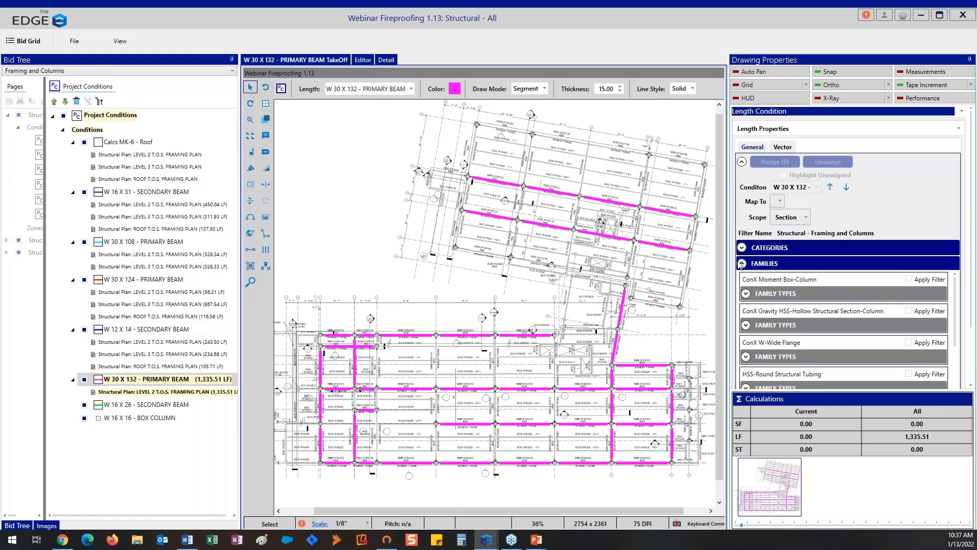
left_click(780, 201)
left_click(779, 214)
- Filter the shapes by the W30X132 type of the ConX W-Wide Flange family to check for unassigned members in the section
left_click(745, 356)
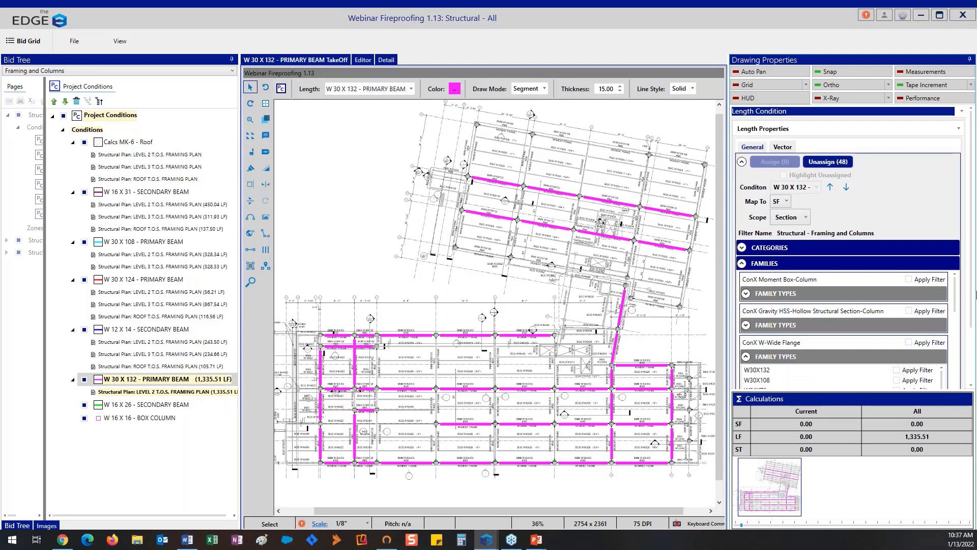
scroll(778, 374, "down", 2)
left_click(897, 306)
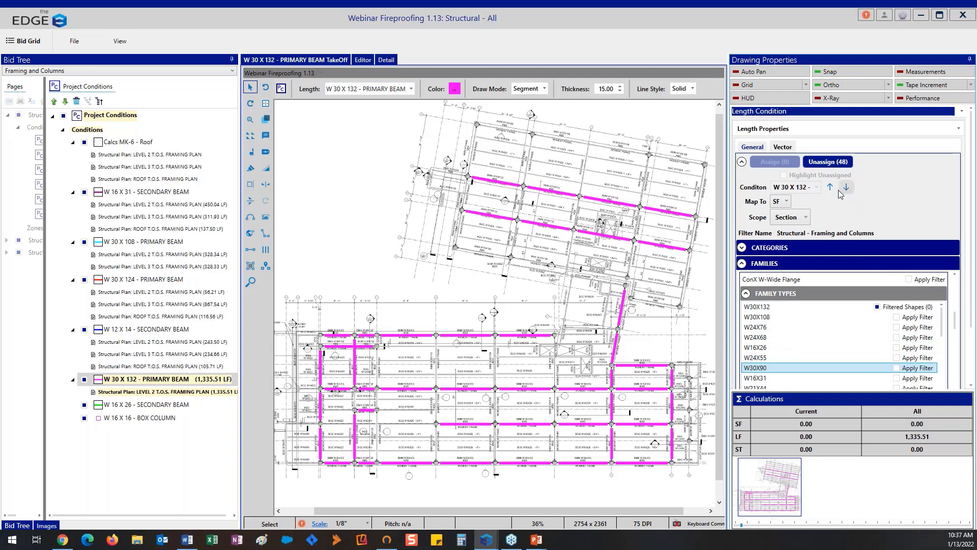
- Select the W 16 X 26 - SECONDARY BEAM condition, show the ConX W-Wide Flange family types and map the condition to SF
left_click(197, 403)
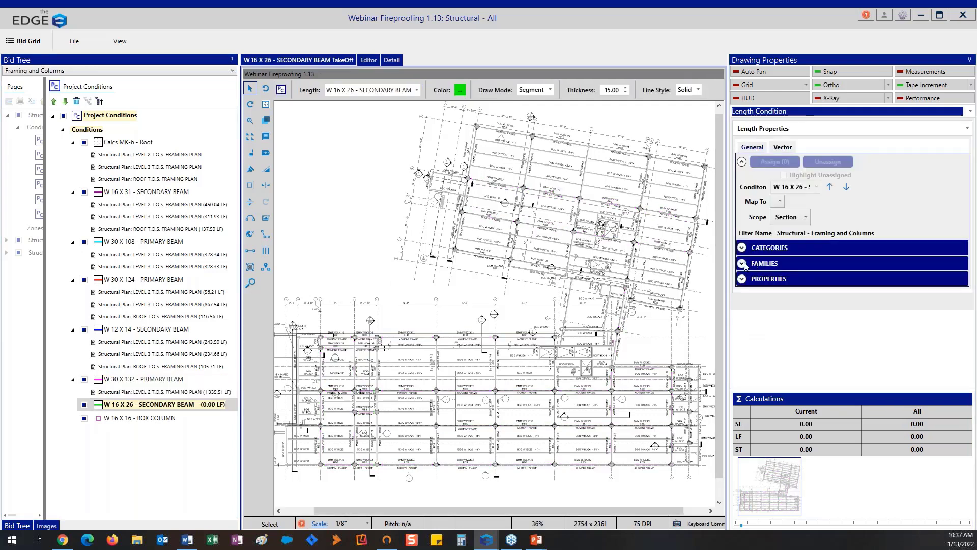
left_click(742, 263)
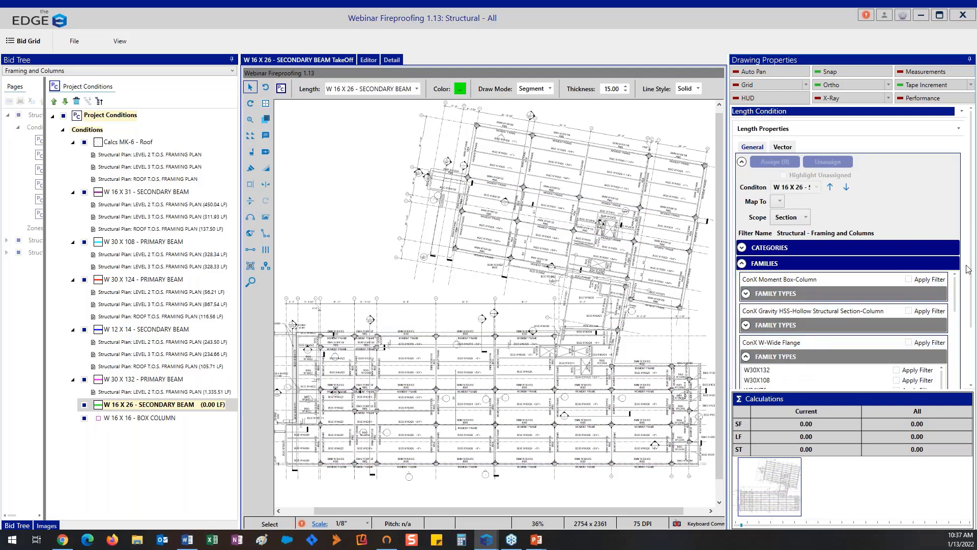
scroll(967, 269, "down", 2)
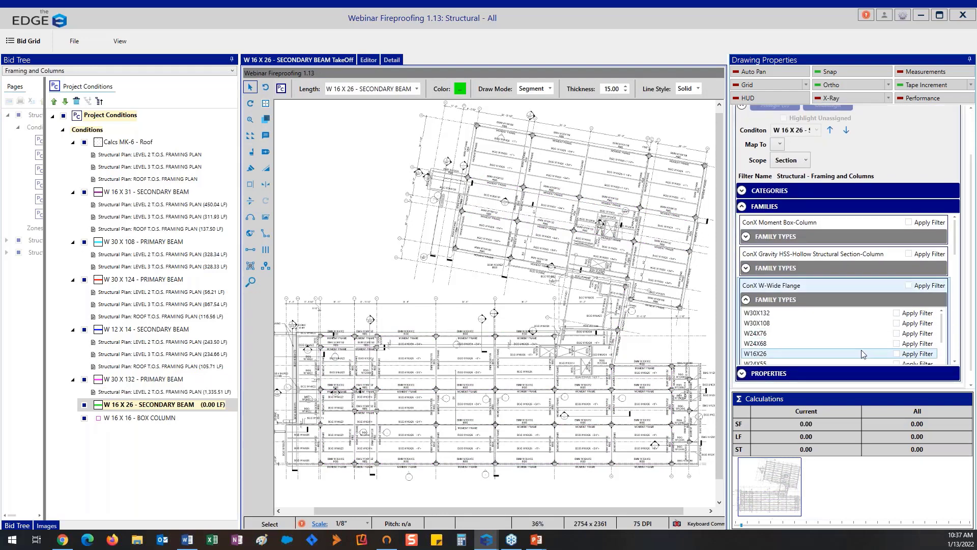
left_click(779, 144)
left_click(778, 155)
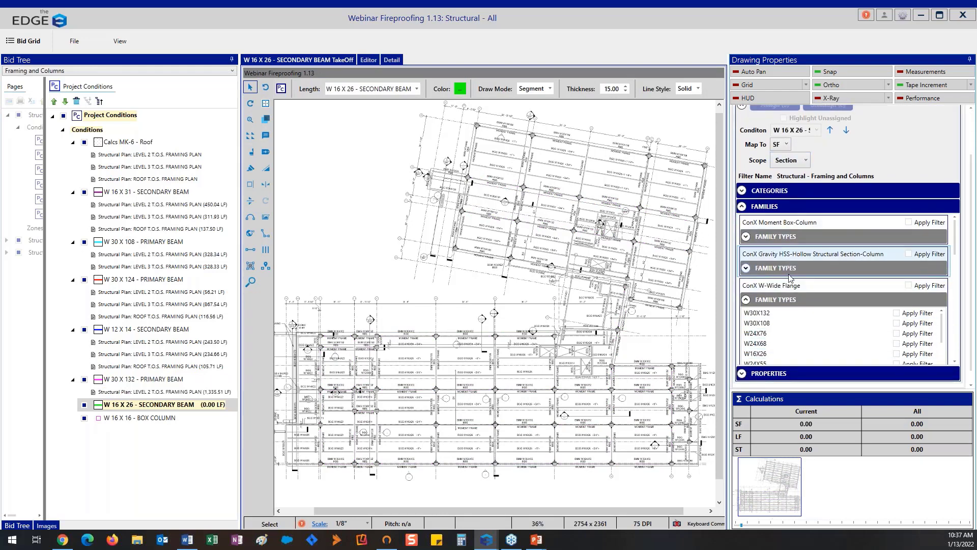
- Filter the shapes by W16X26 and assign them to the W 16 X 26 - SECONDARY BEAM condition for the entire section
scroll(865, 351, "down", 3)
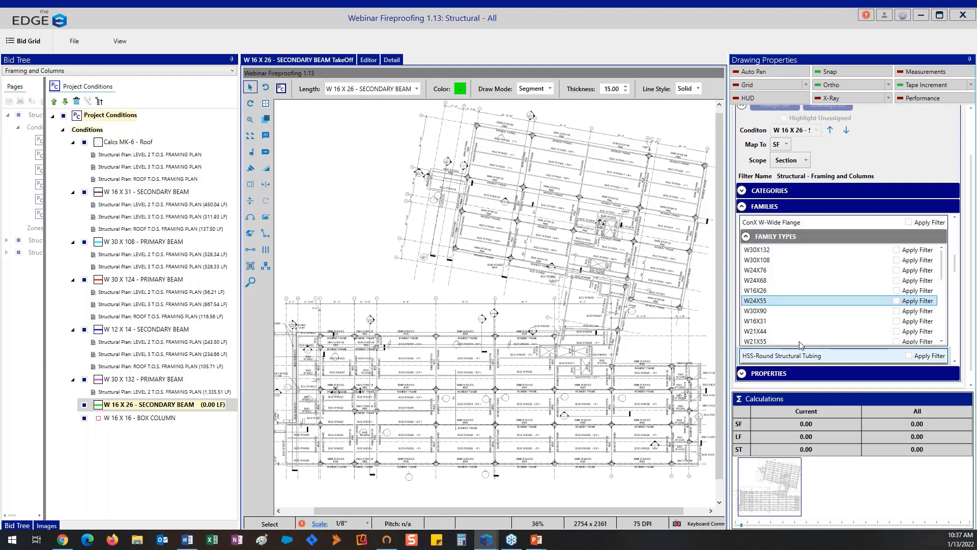
left_click(896, 291)
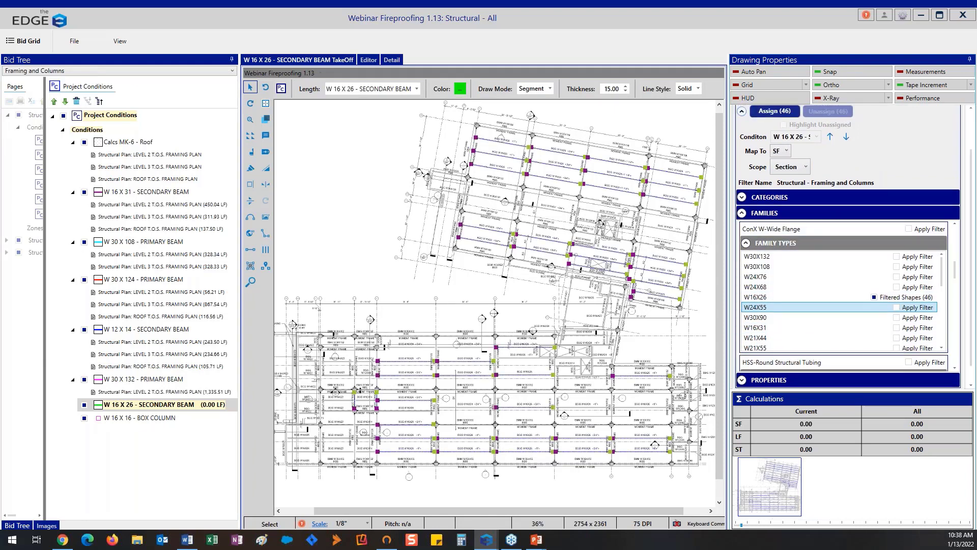
left_click(774, 111)
left_click(515, 310)
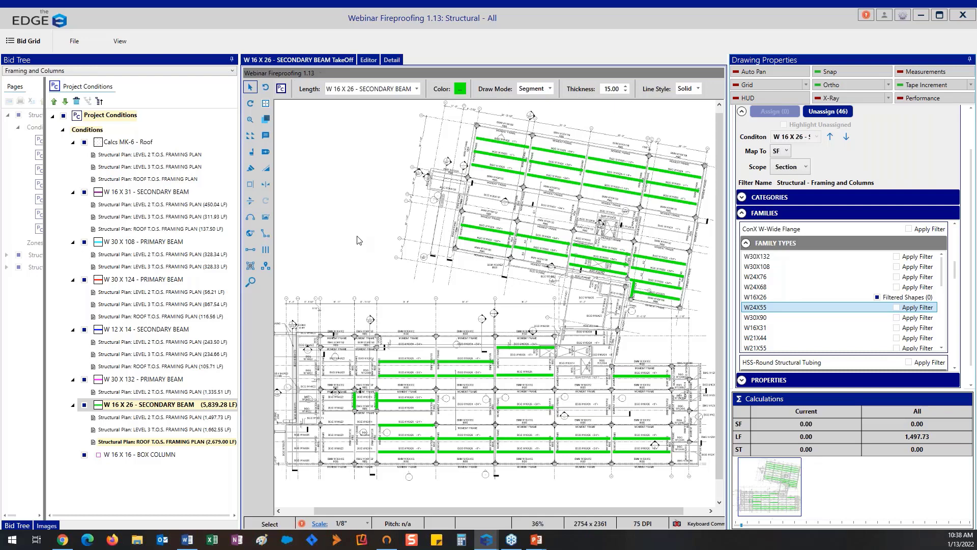
- Map the W 16 X 16 - BOX COLUMN condition to SF and filter the ConX Moment Box-Column shapes by BOX16X16X1-1/2
left_click(145, 455)
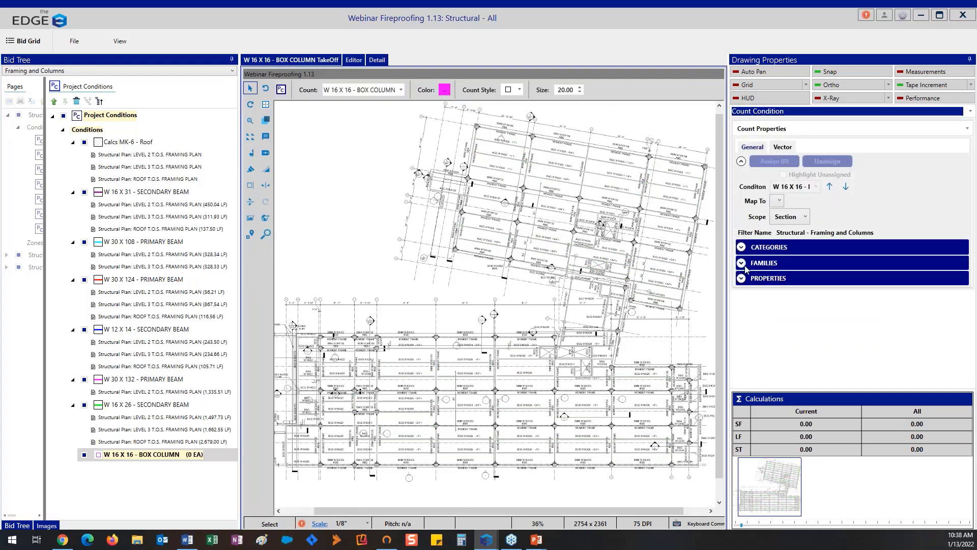
left_click(745, 267)
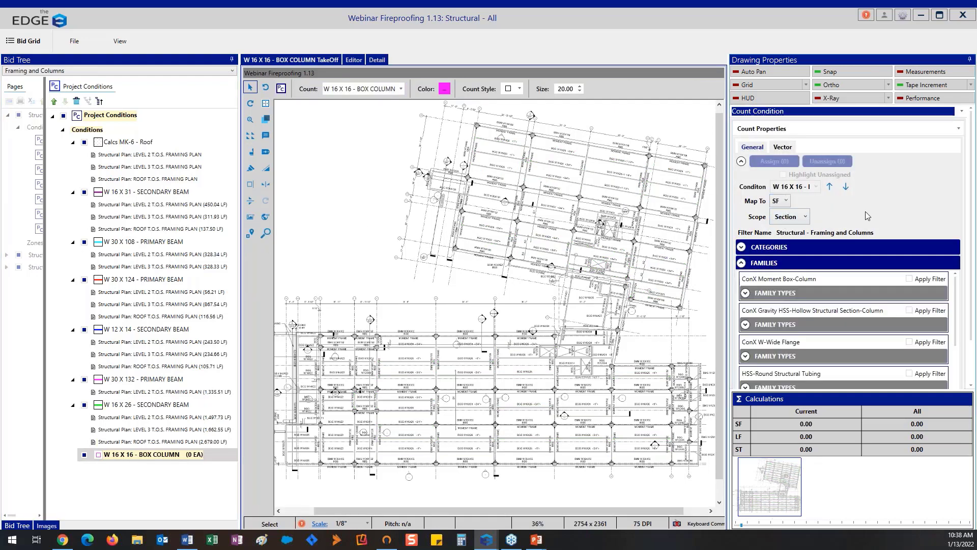
left_click(747, 294)
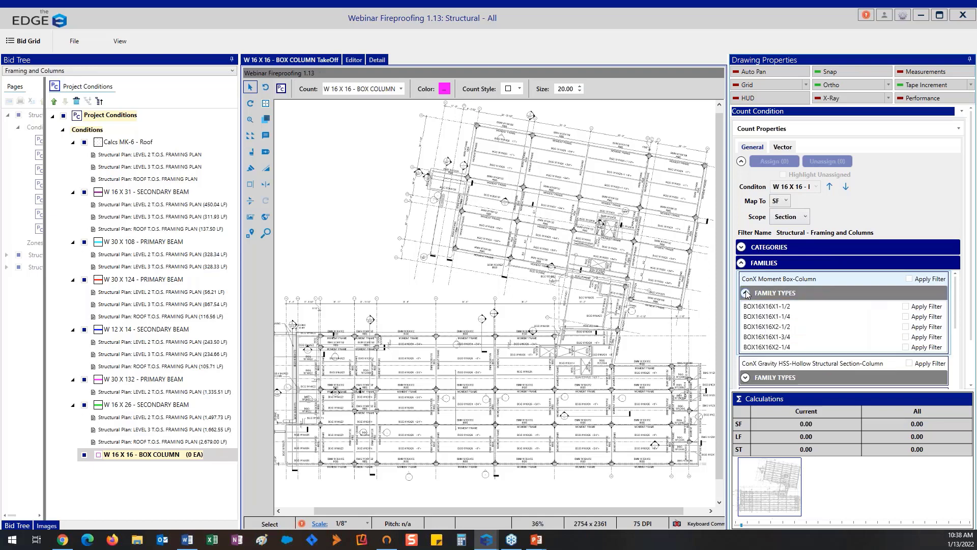
left_click(906, 307)
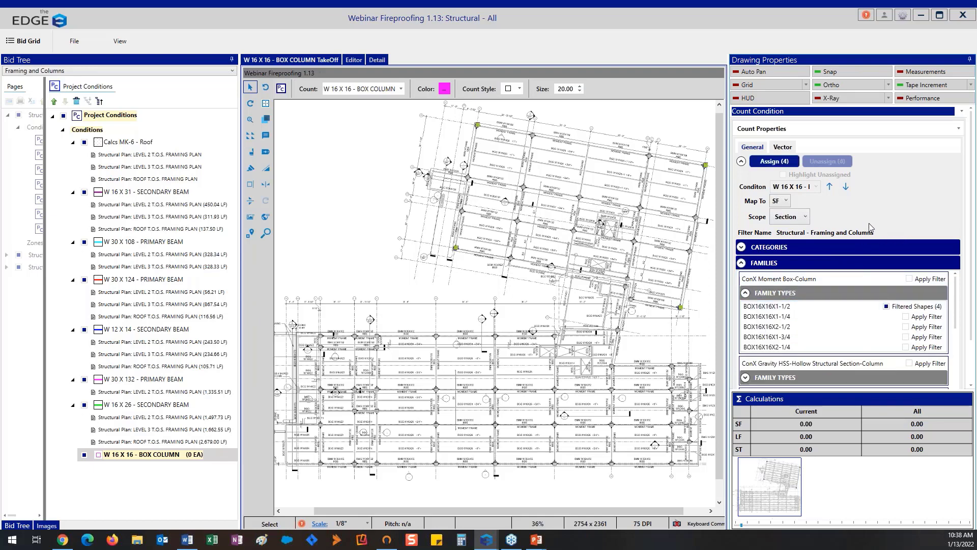
- Assign the filtered box columns to the W 16 X 16 - BOX COLUMN condition for the entire section and close the takeoff
left_click(773, 162)
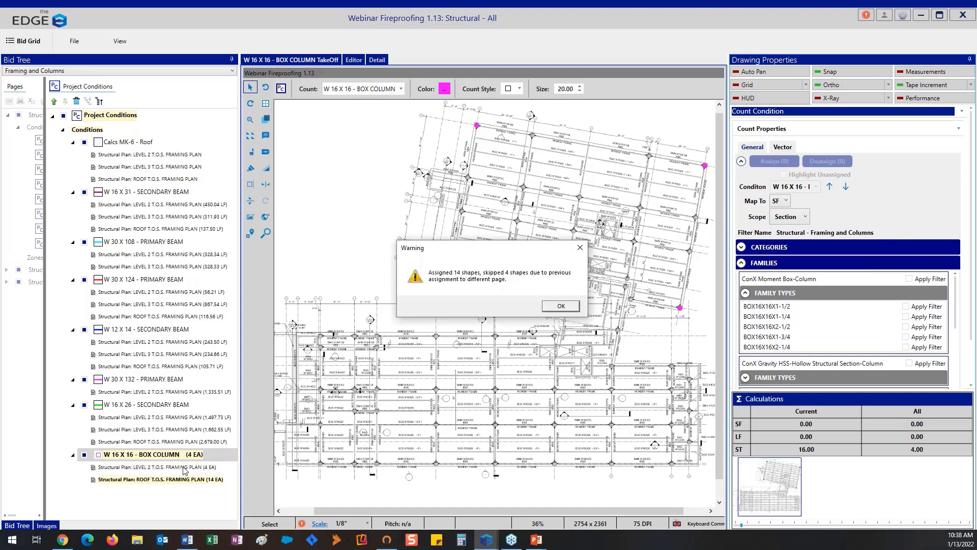
left_click(561, 306)
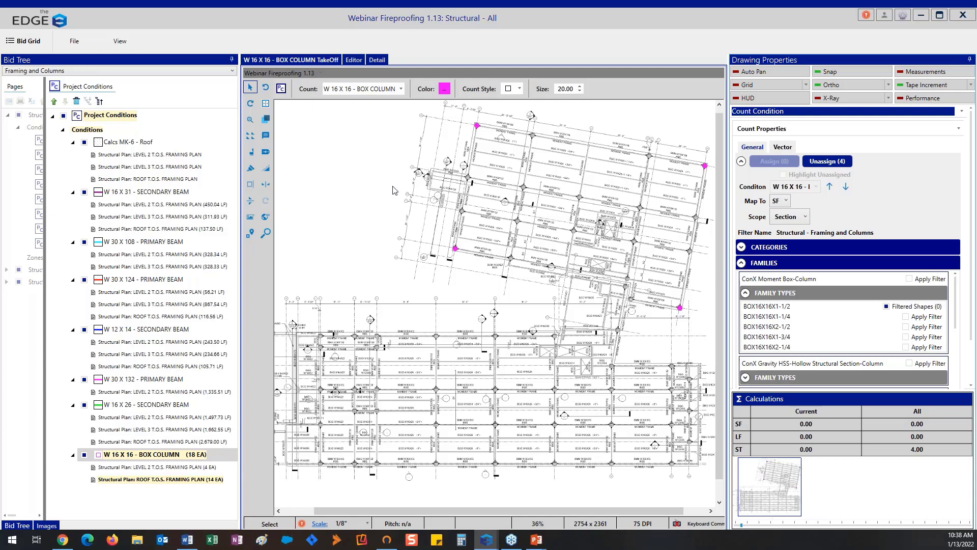
left_click(962, 17)
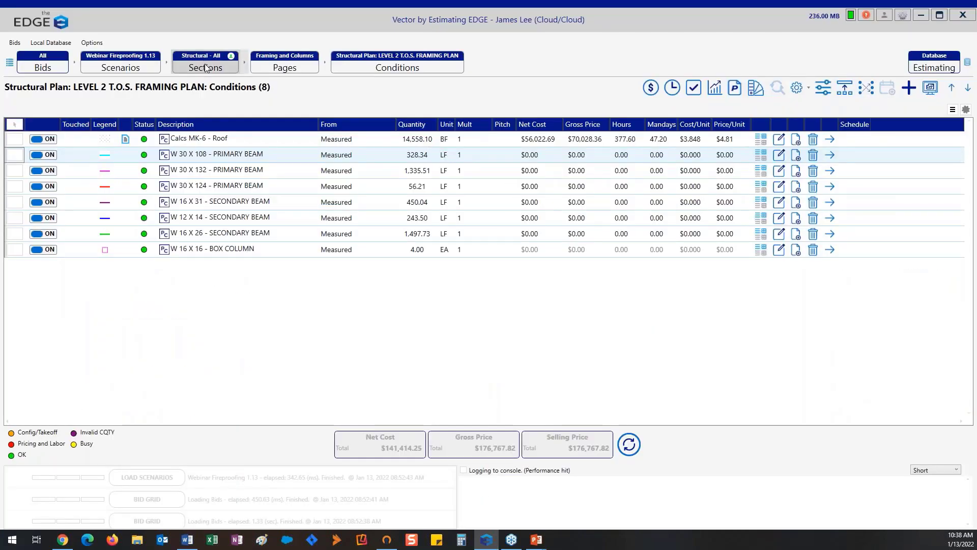
- Open the PC - Deck conditions of the Decks and Slabs section and launch their takeoff
left_click(205, 68)
double_click(112, 160)
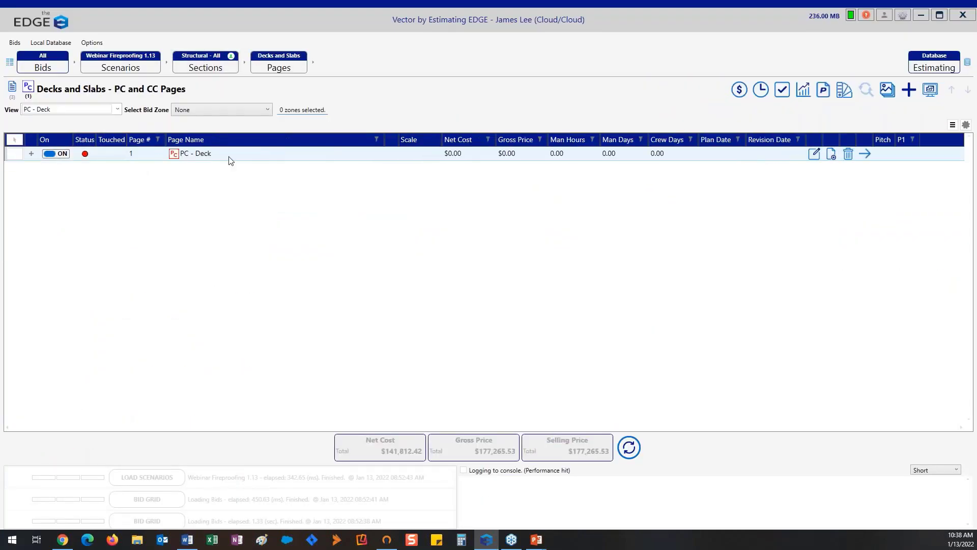
double_click(229, 158)
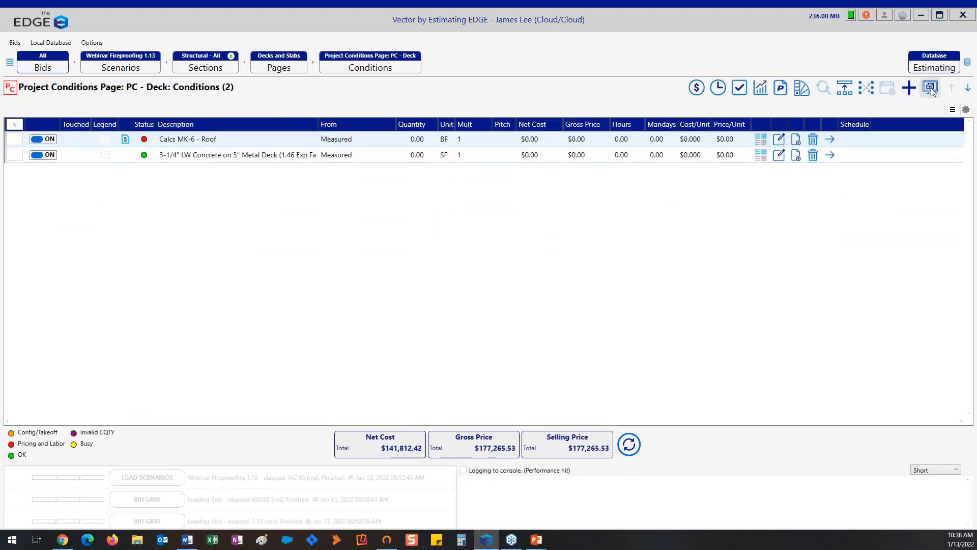
left_click(930, 88)
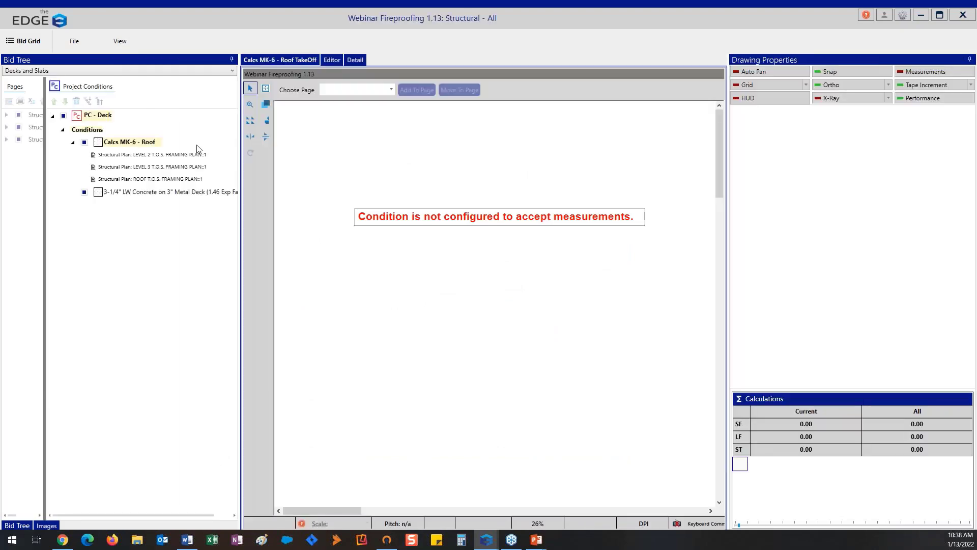
- Show the 3-1/4" LW Concrete on 3" Metal Deck condition on the LEVEL 2 T.O.S. FRAMING PLAN page
left_click(153, 192)
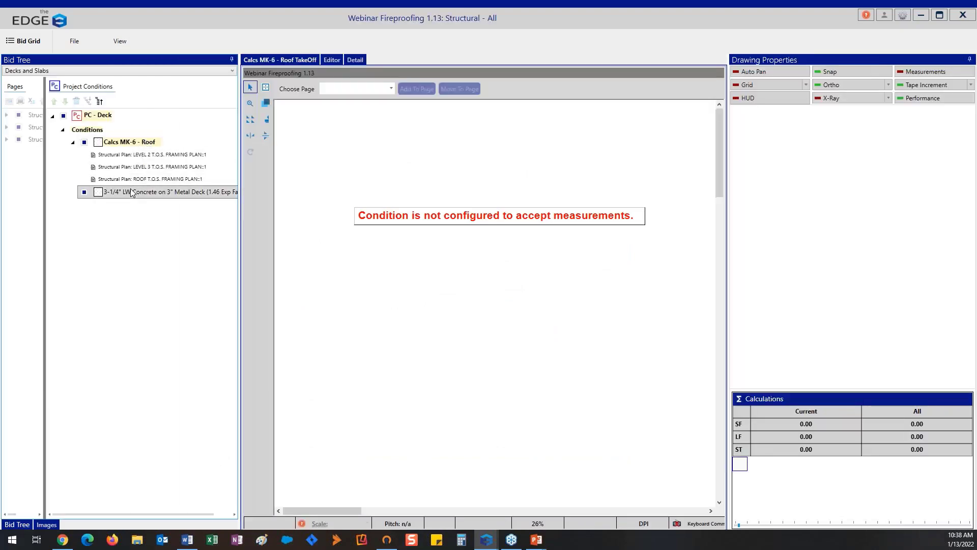
left_click(368, 95)
left_click(369, 100)
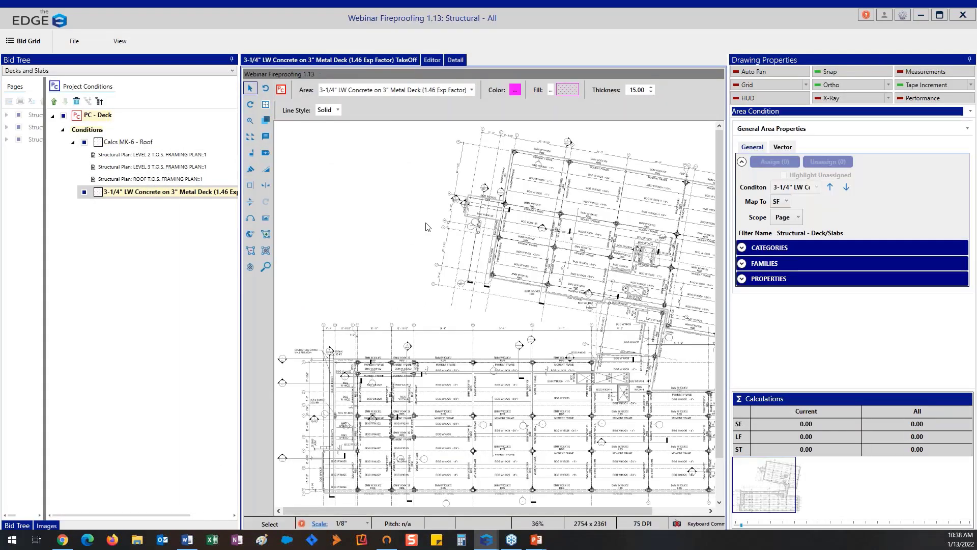
- Filter the Floor family by 3 1/4" LW Concrete on 3" Metal Deck and assign the shapes to the deck condition on this page
left_click(742, 263)
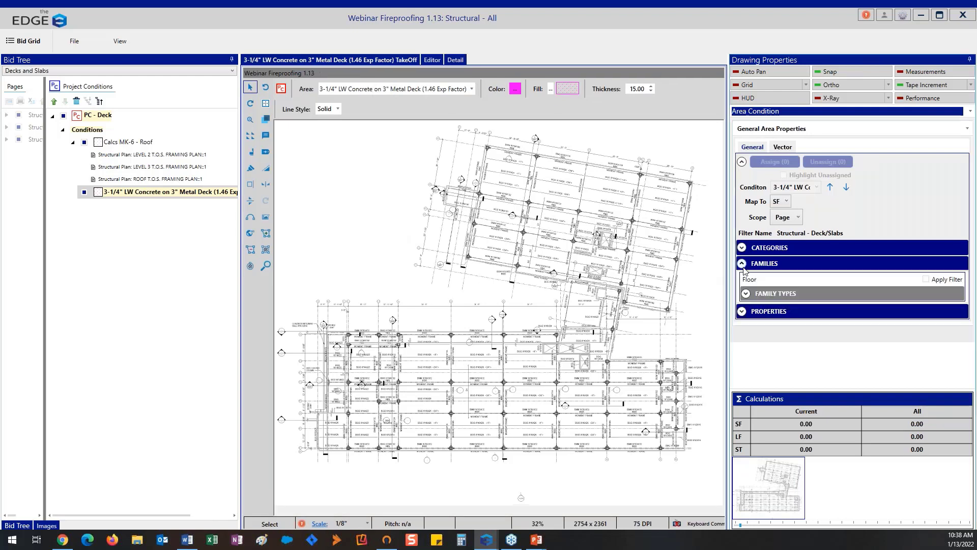
left_click(746, 294)
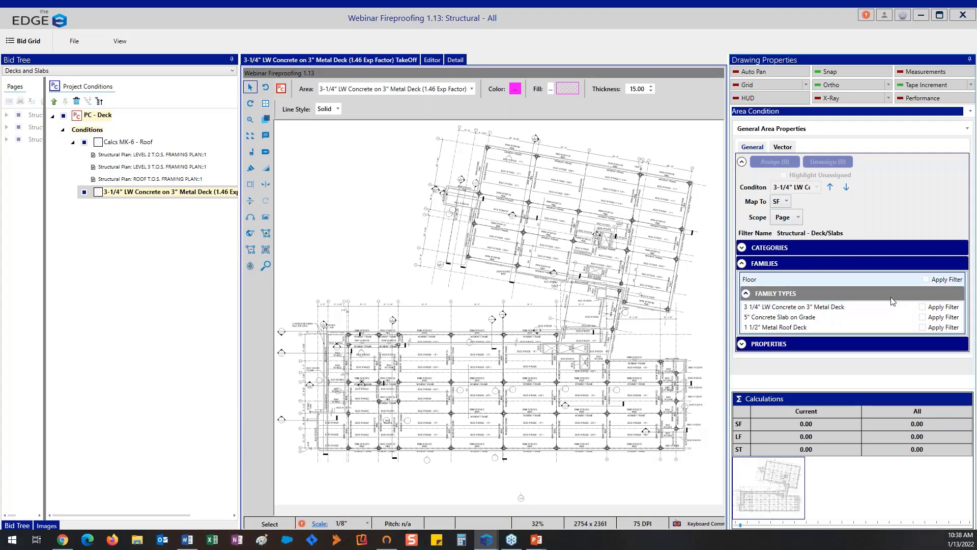
left_click(923, 307)
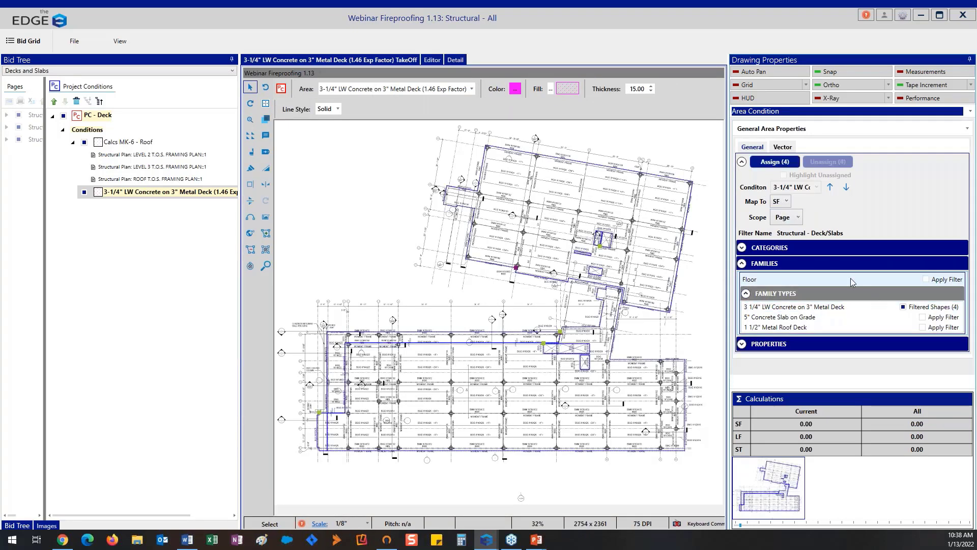
left_click(782, 162)
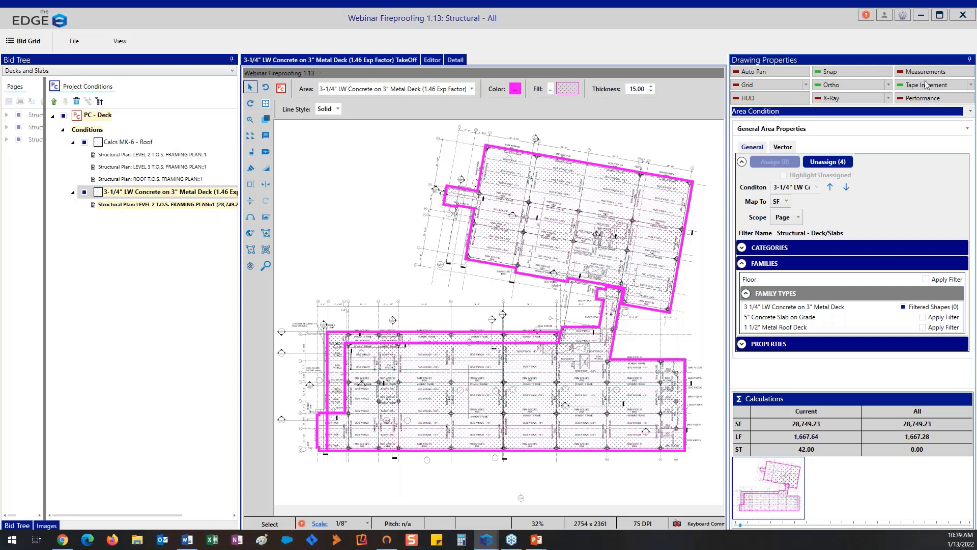
- Close the takeoff and review the material pricing, labor and price summary for the entire scenario
left_click(962, 15)
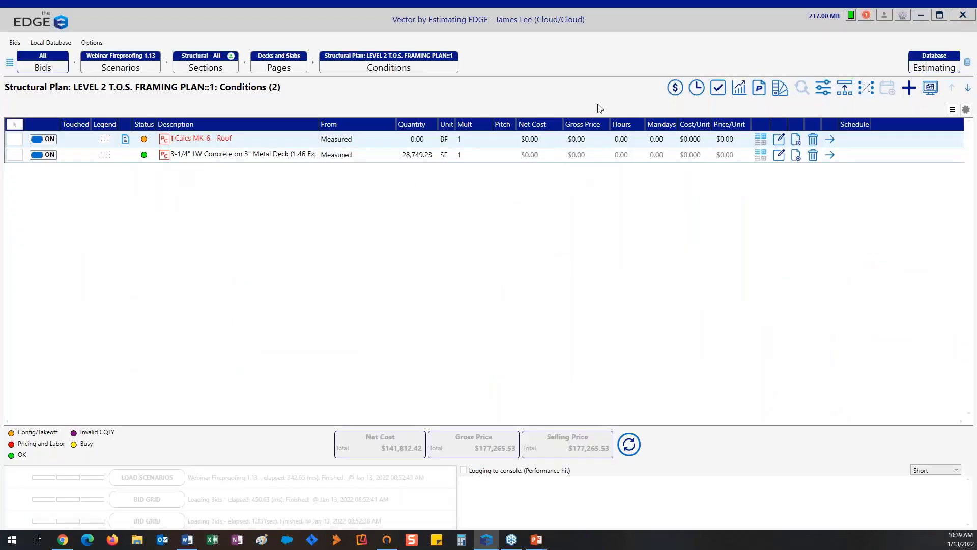
left_click(675, 91)
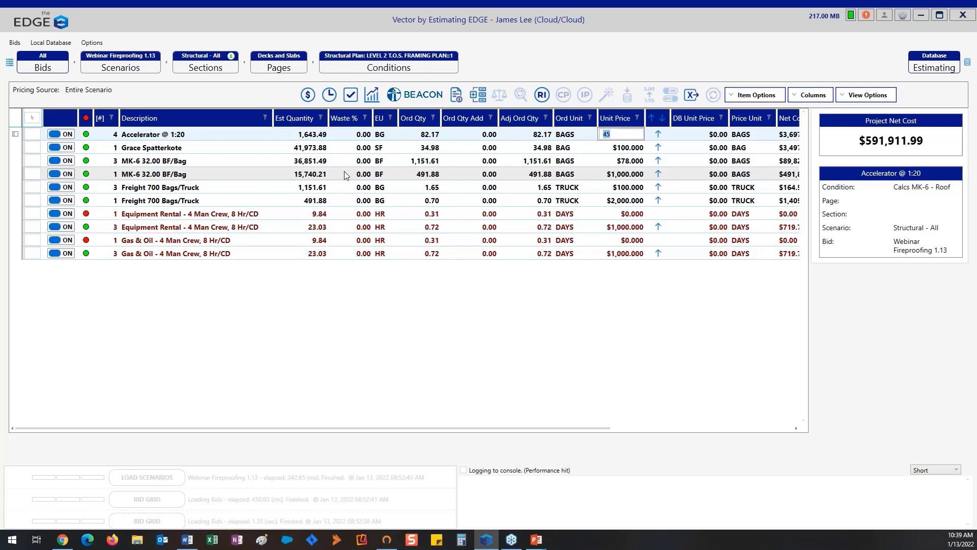
left_click(330, 96)
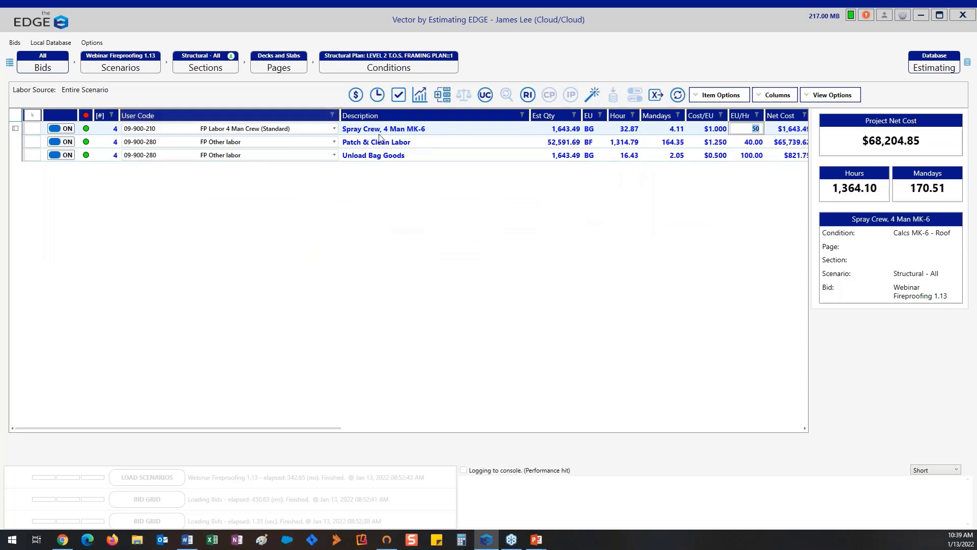
left_click(397, 96)
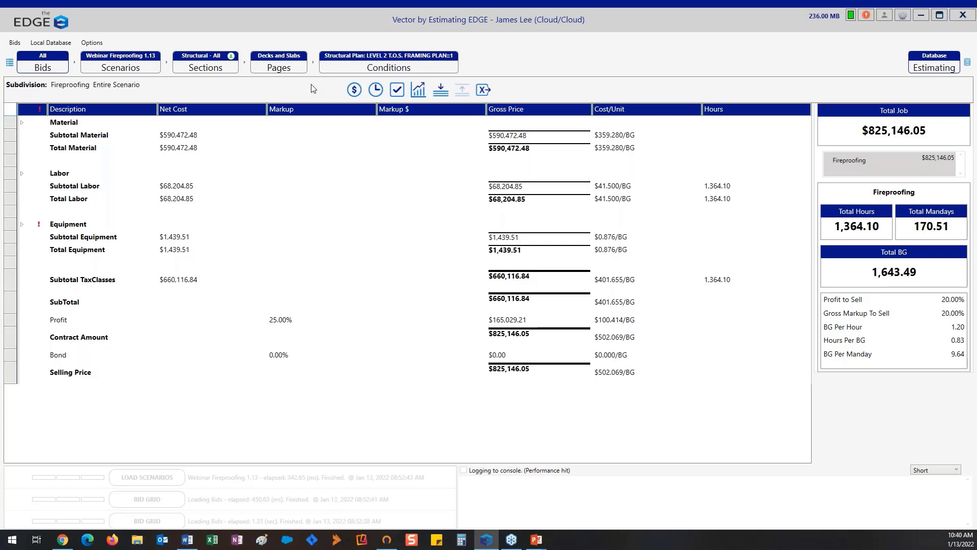
- Return to the Decks and Slabs pages and view the PC - Deck project conditions page
left_click(287, 67)
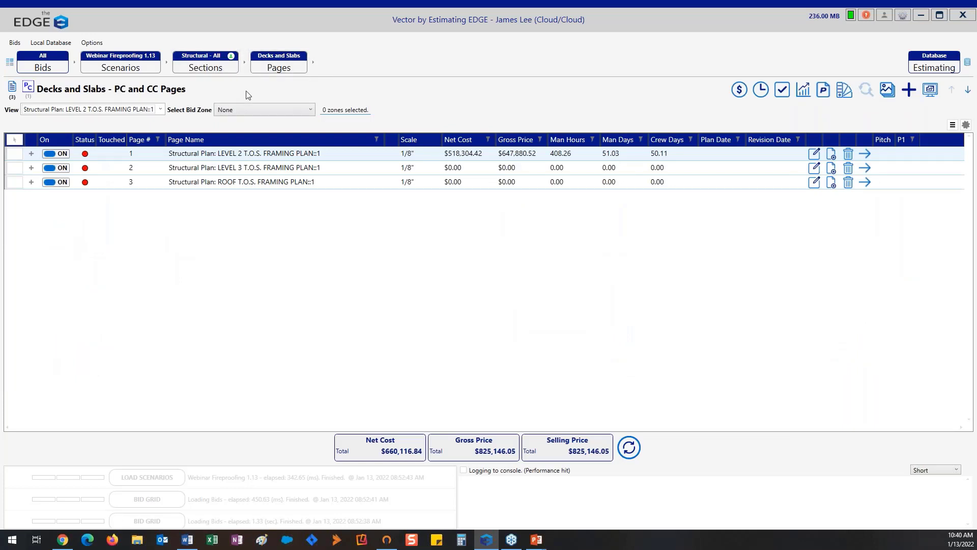
left_click(28, 91)
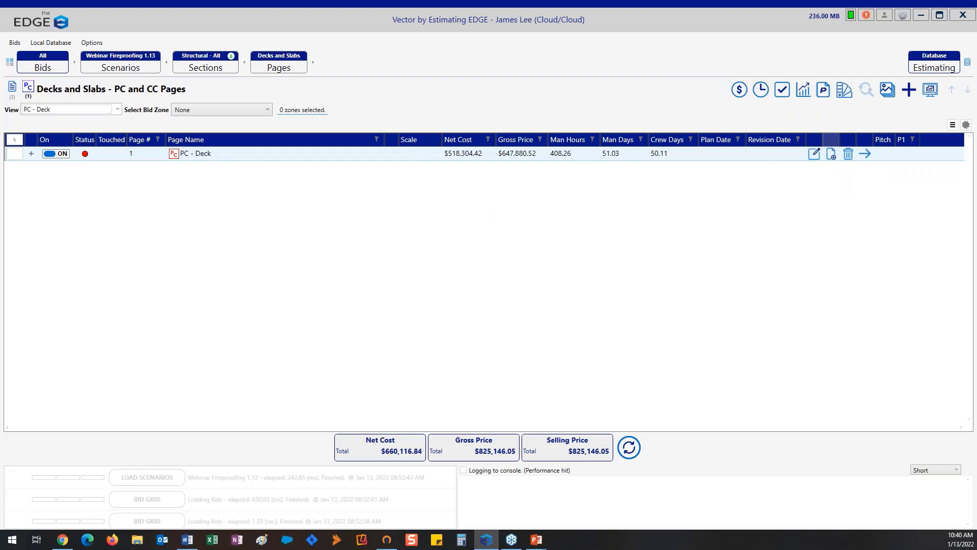
double_click(307, 158)
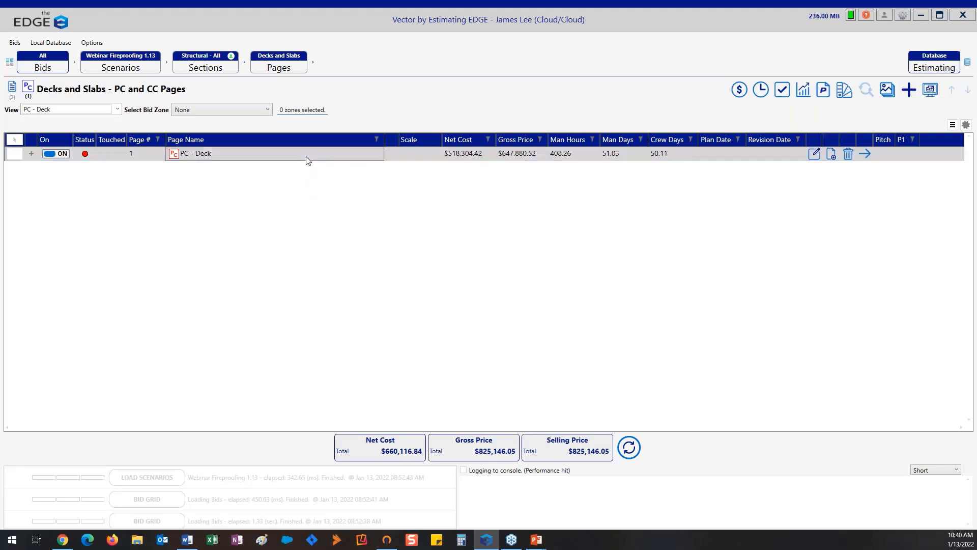
- Open the Project Conditions of the Framing and Columns section and launch their takeoff
left_click(197, 66)
double_click(163, 148)
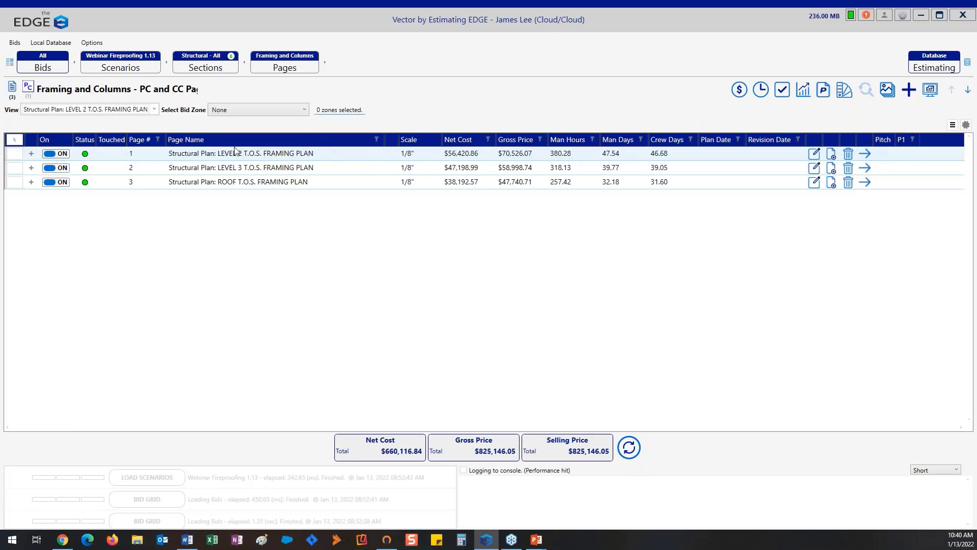
double_click(306, 155)
left_click(26, 91)
double_click(226, 155)
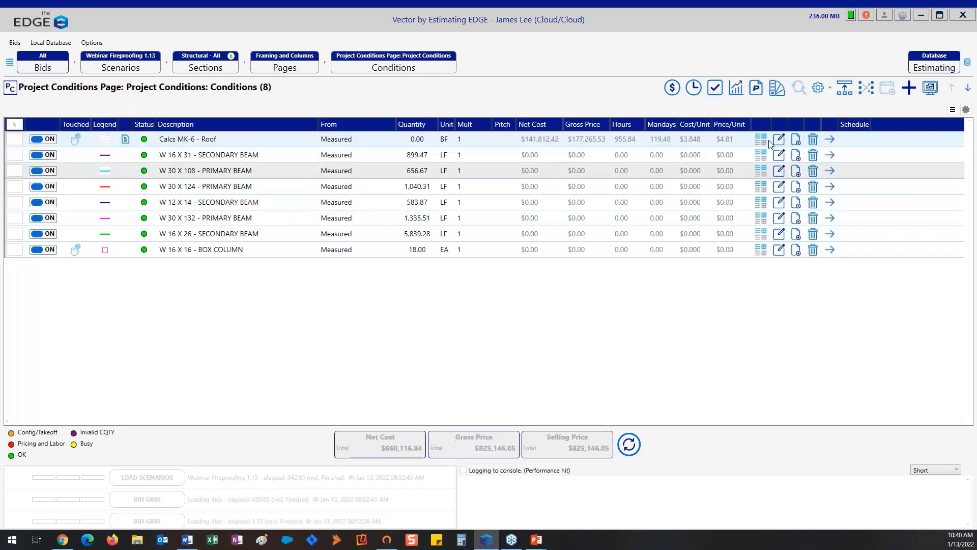
left_click(935, 90)
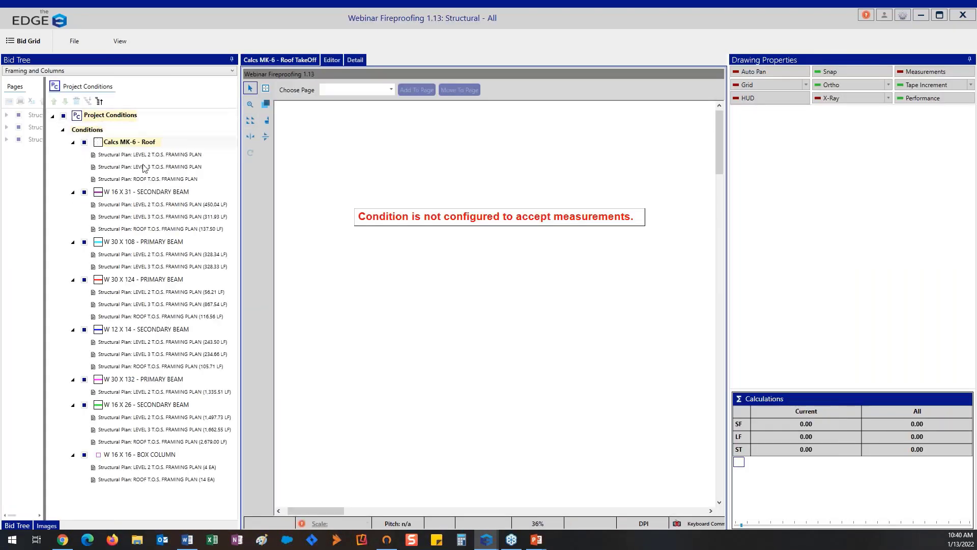
- Show the W 30 X 108 - PRIMARY BEAM condition on the LEVEL 2 T.O.S. FRAMING PLAN page
left_click(148, 242)
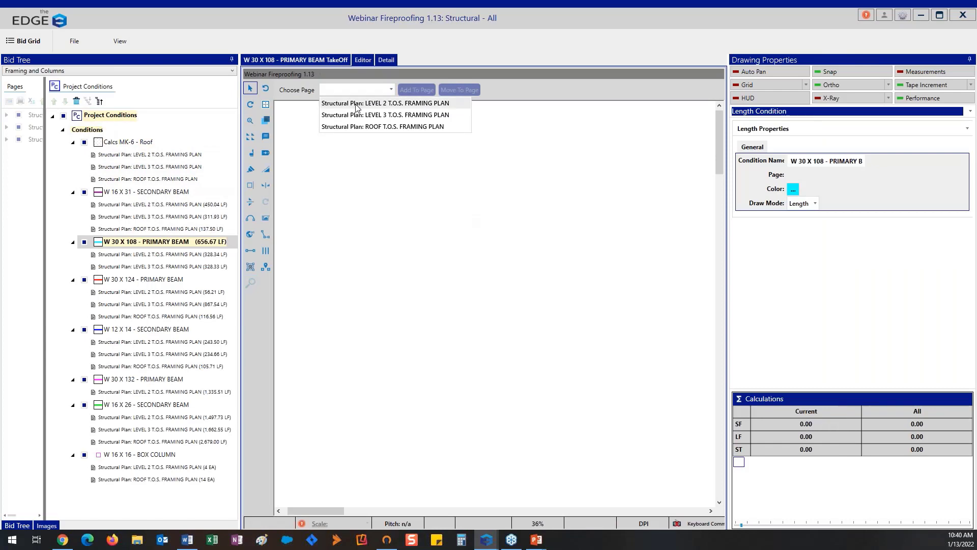
left_click(357, 104)
scroll(523, 275, "up", 3)
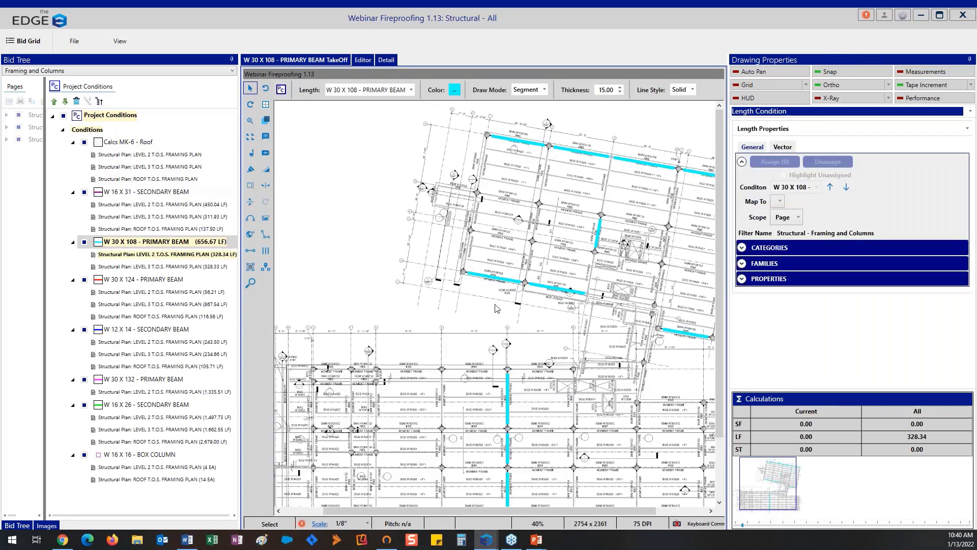
- Map the angled wing's lower-left W30X108 beam to SF and unassign it, then unassign the condition's remaining beams on the Level 2 plan
left_click(491, 284)
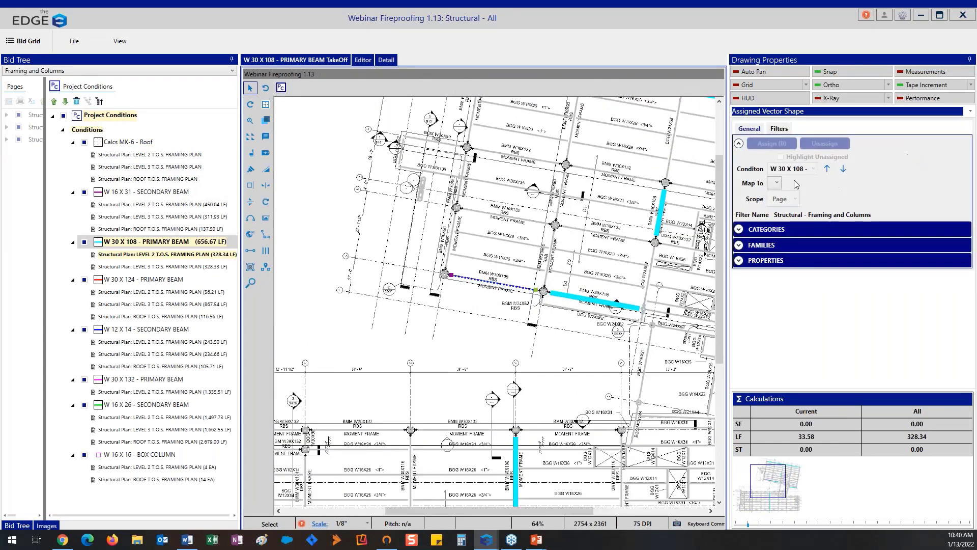
left_click(770, 183)
left_click(774, 196)
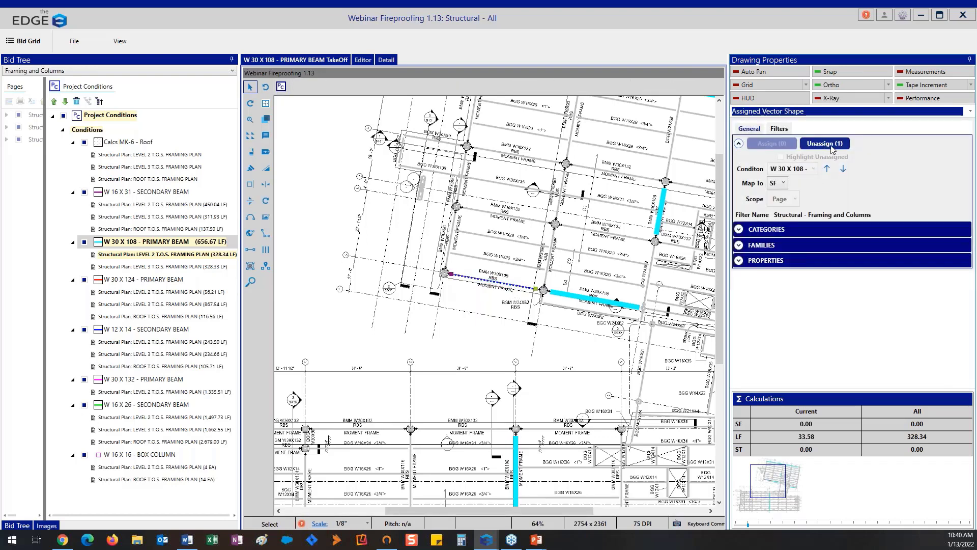
left_click(830, 147)
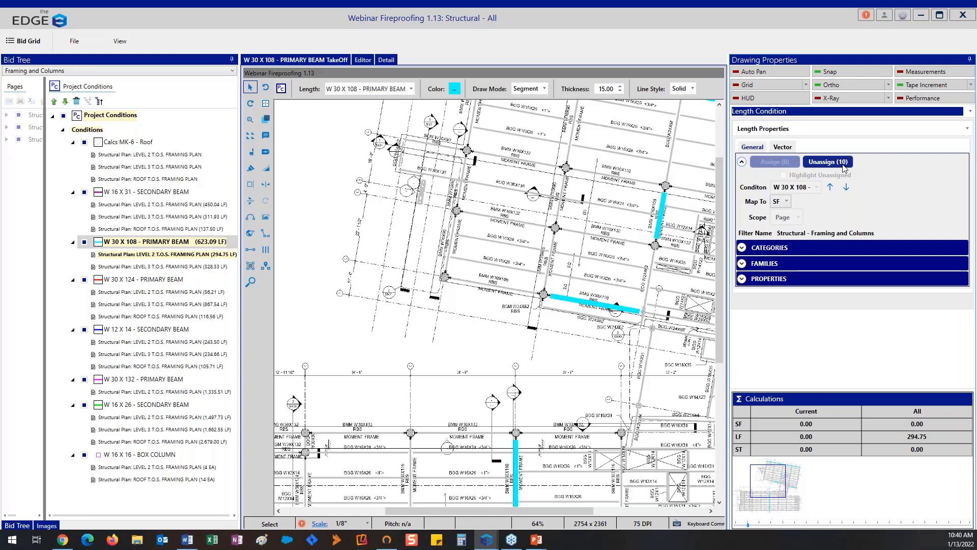
left_click(844, 163)
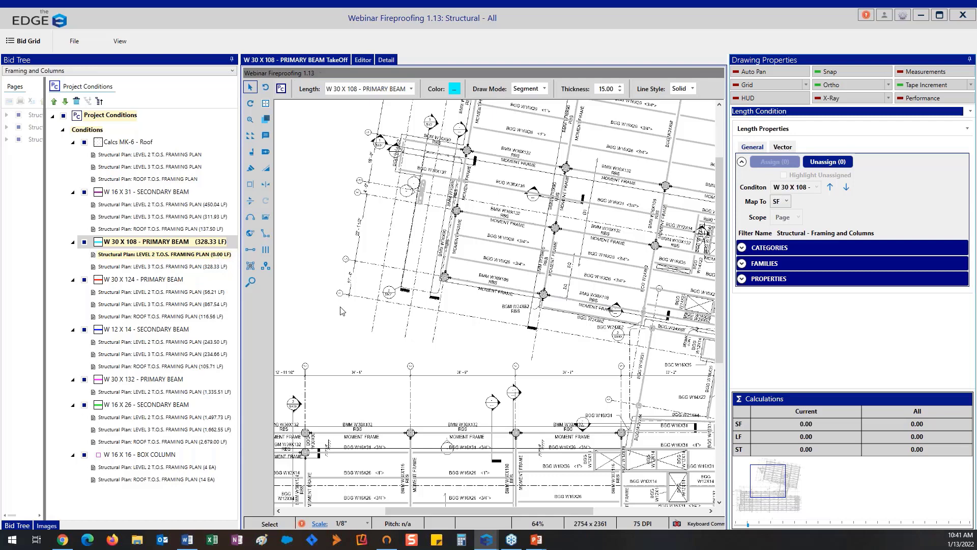
- Switch to the LEVEL 2 T.O.S. FRAMING PLAN page view and highlight its unassigned shapes
left_click(173, 291)
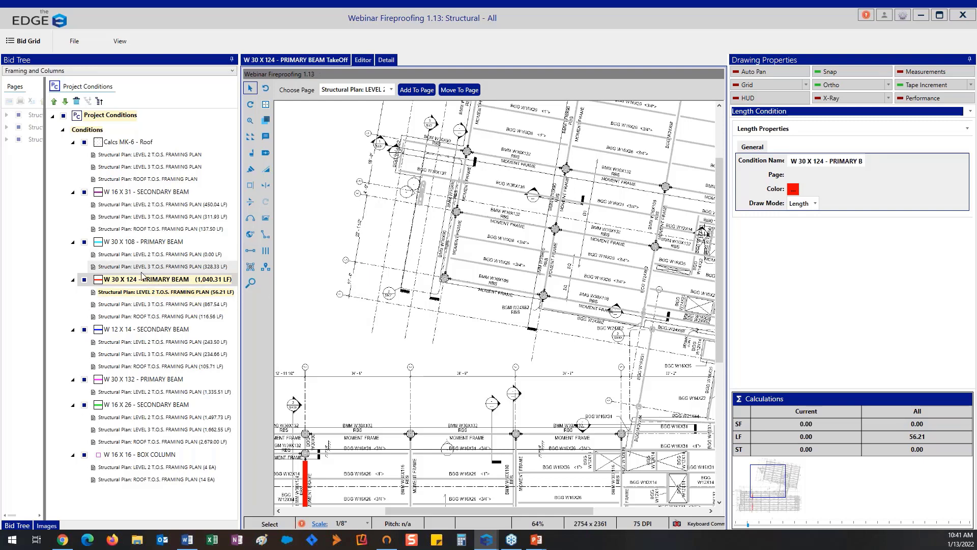
left_click(458, 90)
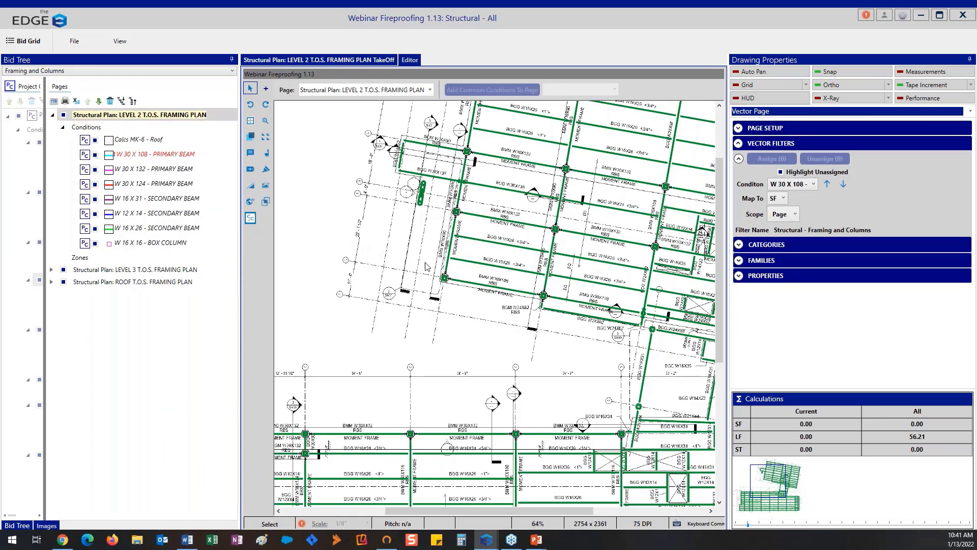
scroll(454, 275, "down", 4)
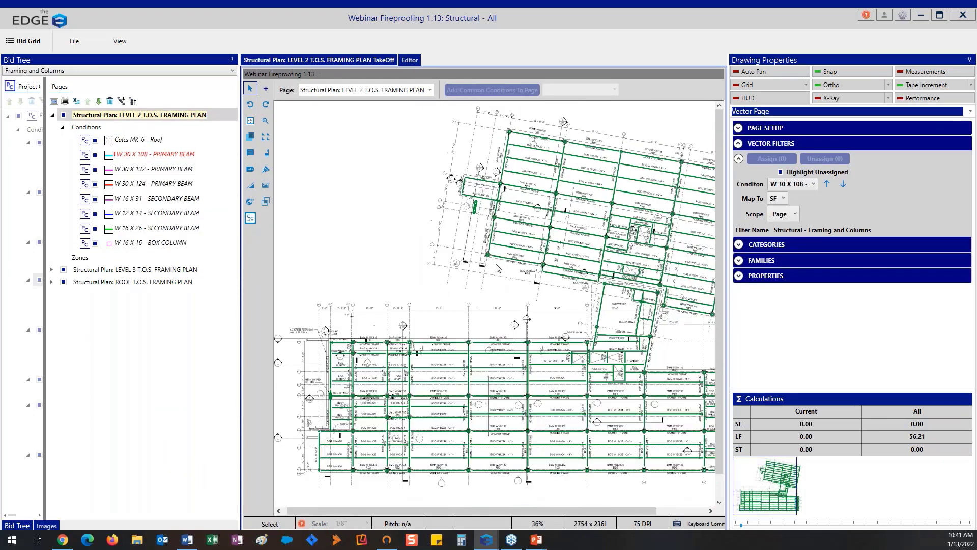
scroll(497, 285, "up", 5)
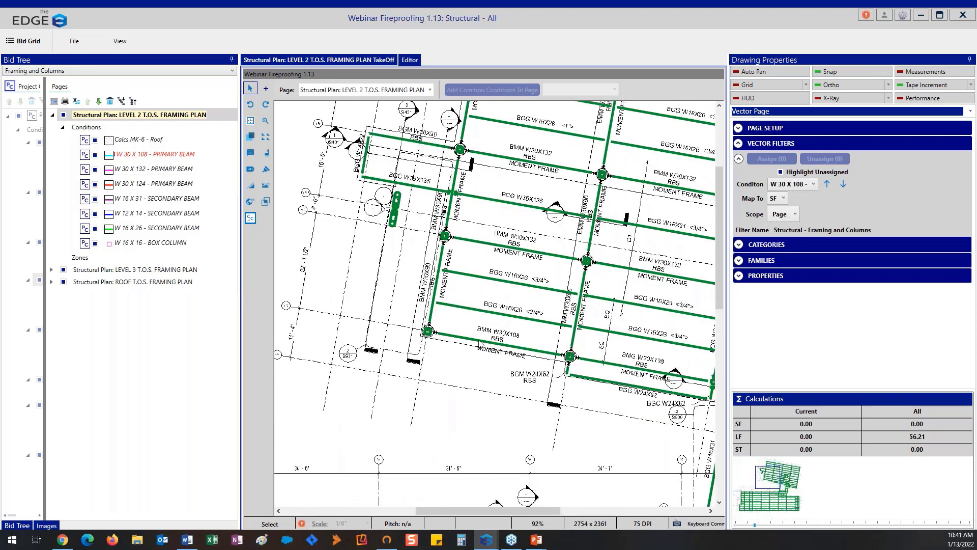
- Select the angled wing's lower-left unassigned W30X108 beam, then window-select the group of shapes at the wing's upper-left corner instead
left_click(479, 341)
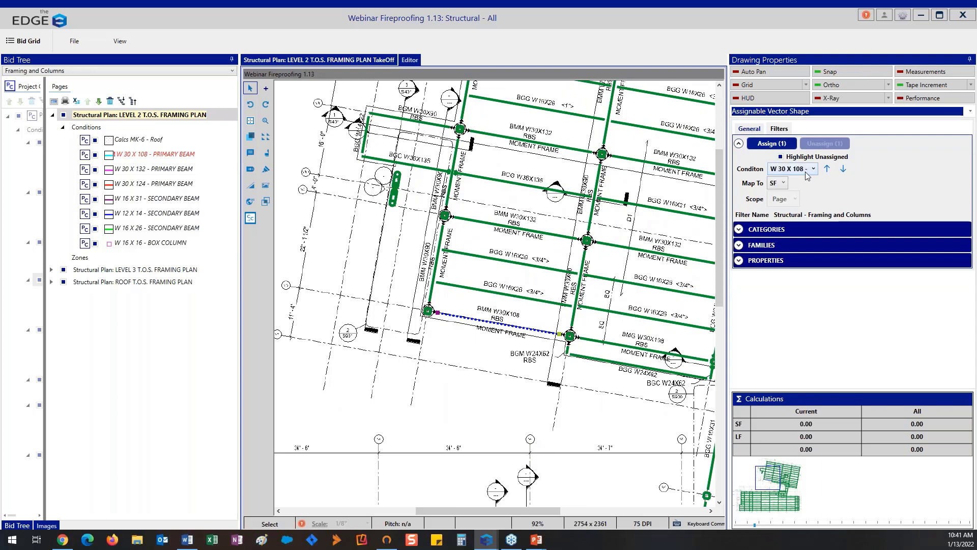
scroll(585, 203, "down", 1)
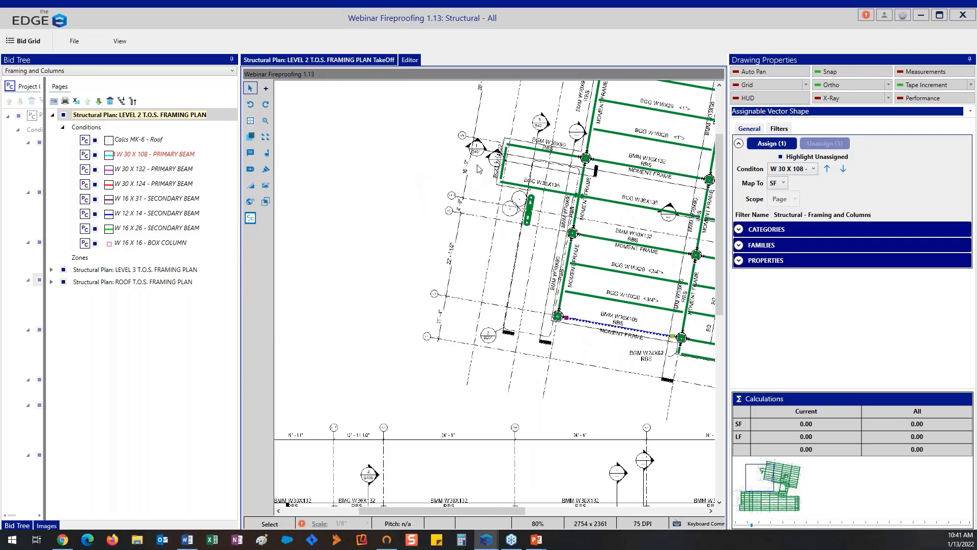
left_click_drag(590, 128, 474, 233)
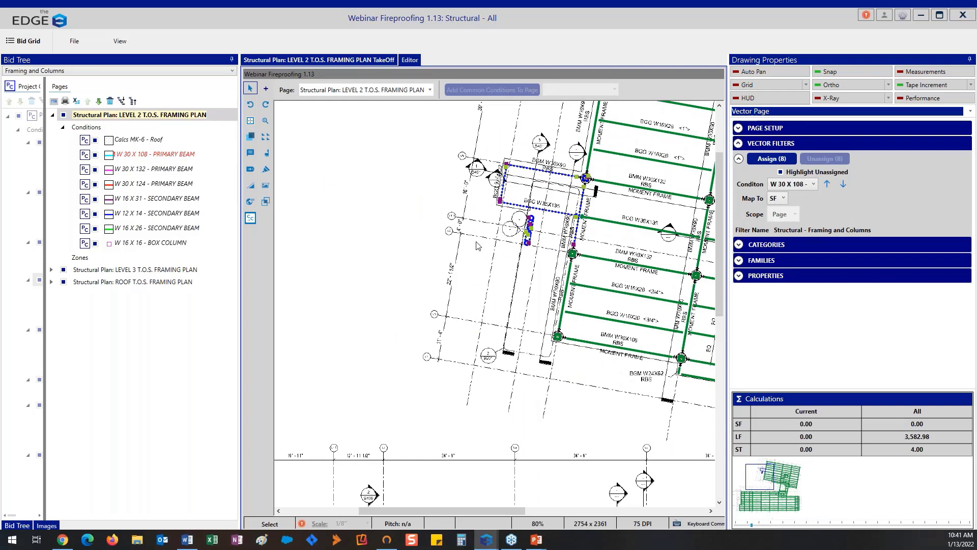
- Examine the general properties of the angled wing's lower-left W30X108 beam, then clear the selection
left_click(587, 341)
left_click(772, 143)
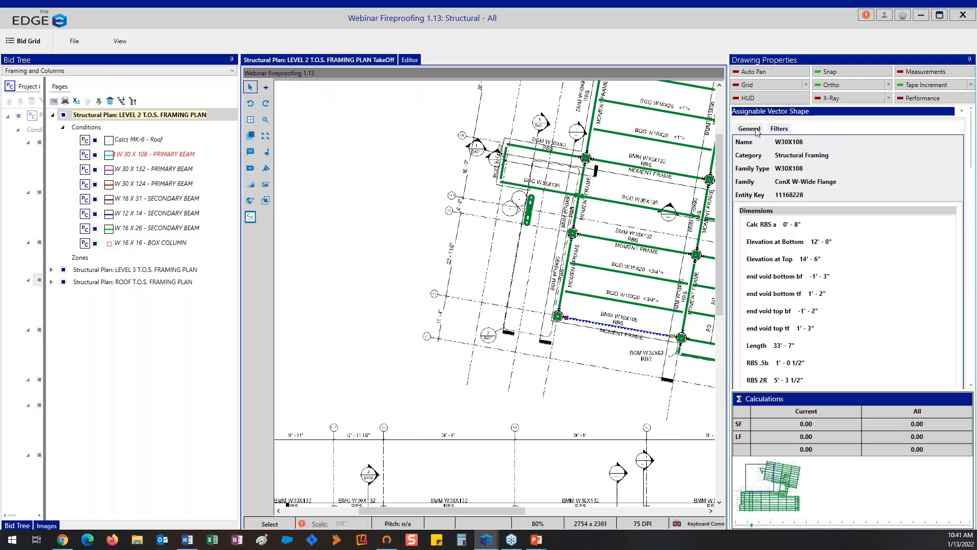
scroll(815, 229, "down", 3)
left_click(440, 353)
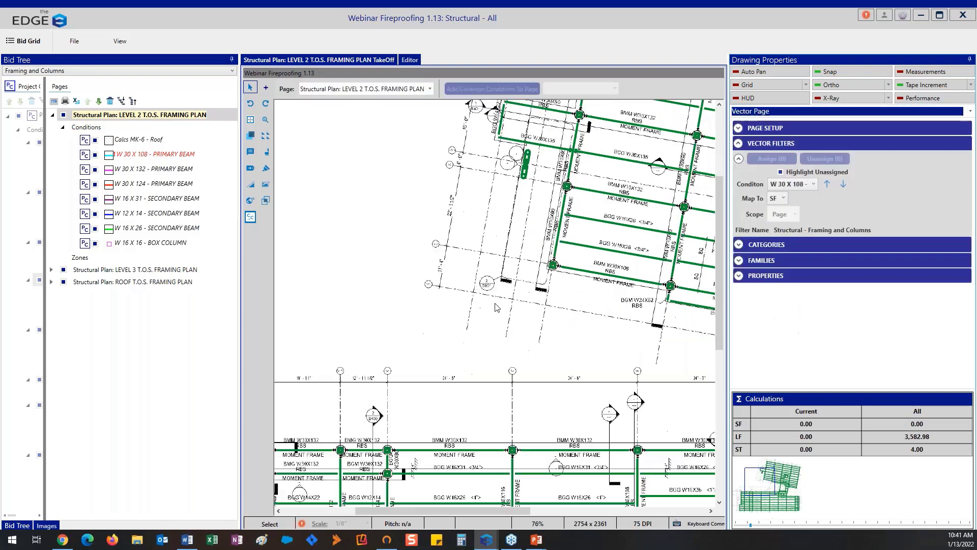
scroll(407, 295, "down", 3)
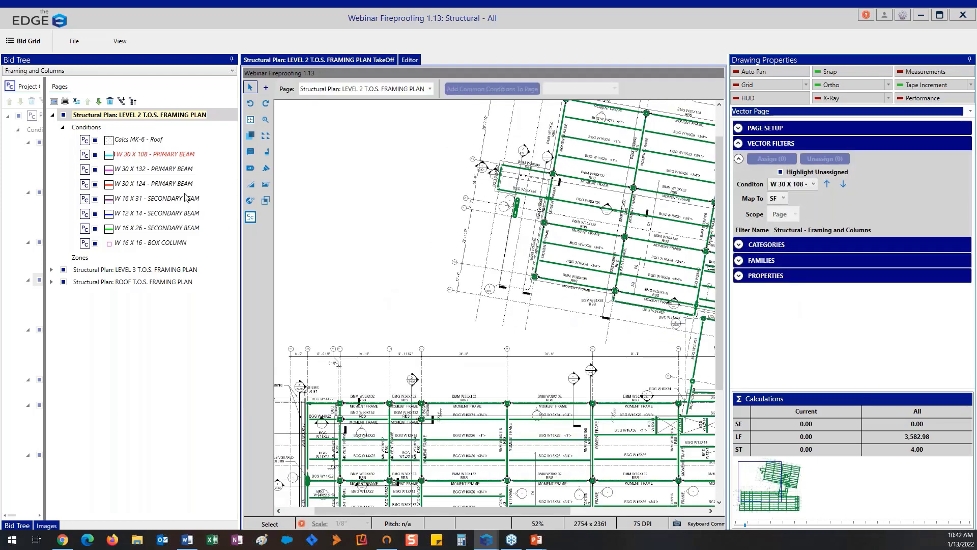
- Show the W 30 X 132 - PRIMARY BEAM condition and try drawing a vertical segment manually beside the angled wing
left_click(165, 173)
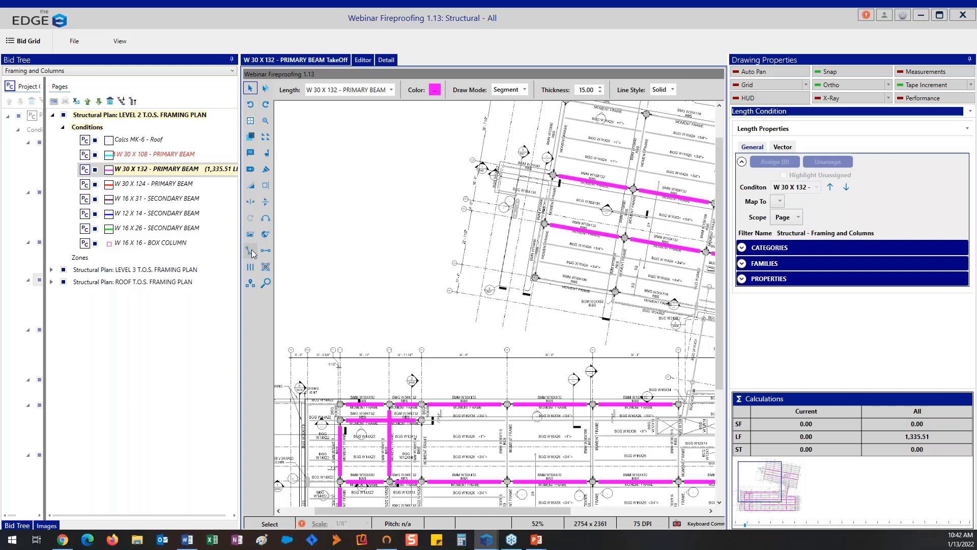
left_click(250, 252)
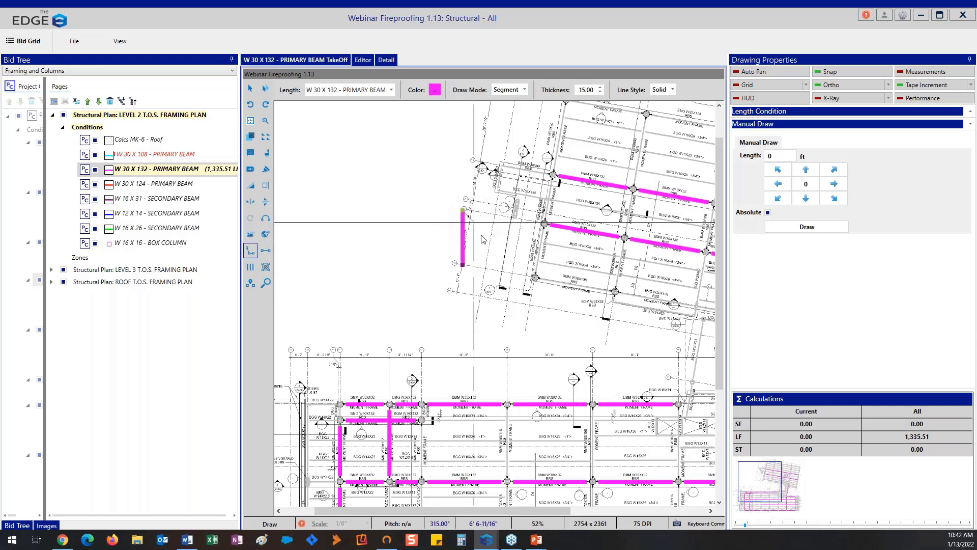
key("Escape")
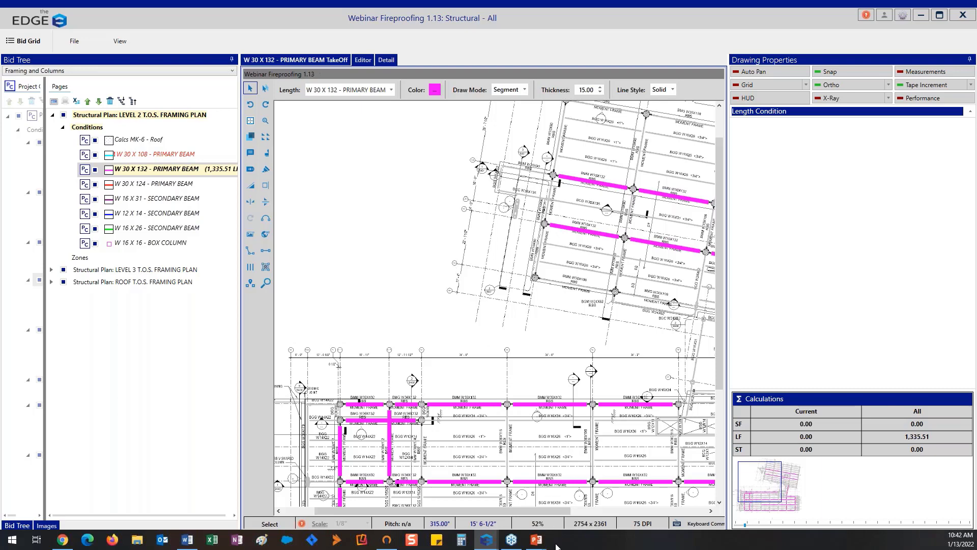
- Switch to the running PowerPoint slide show and advance it to the closing Thanks for Attending slide
mouse_move(544, 545)
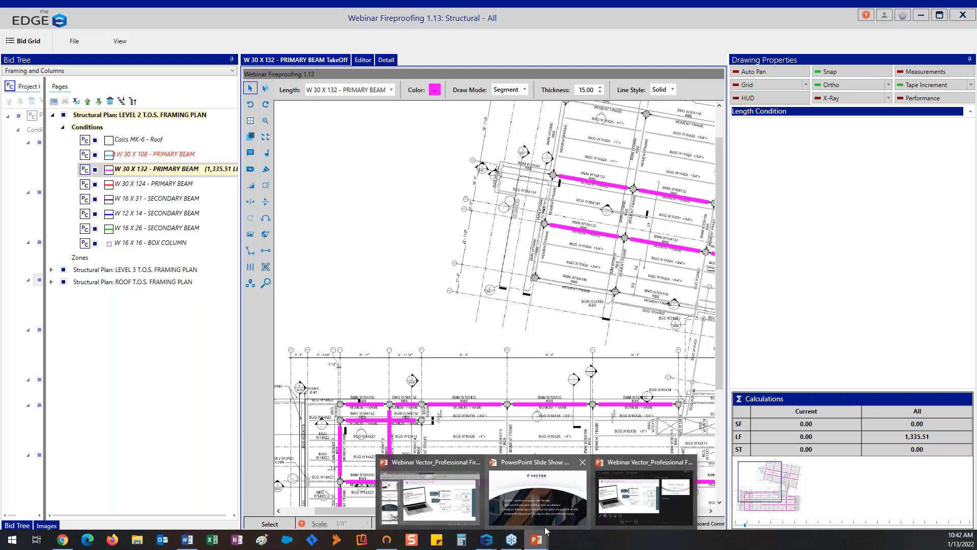
left_click(544, 527)
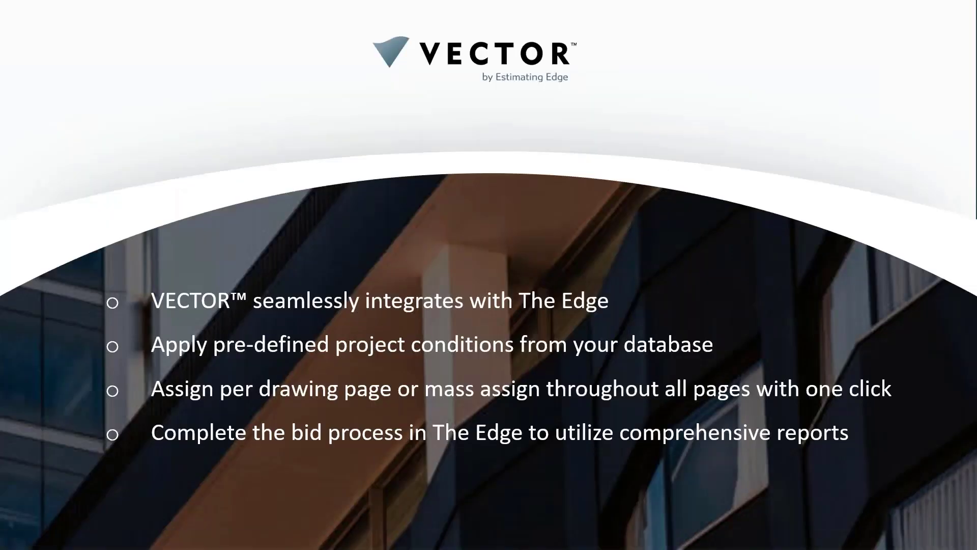
left_click(511, 362)
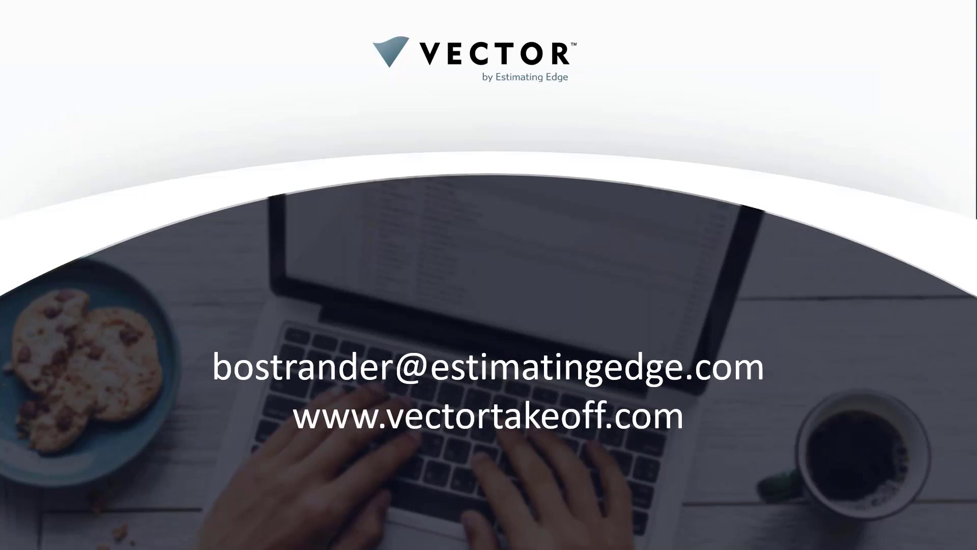
key("Right")
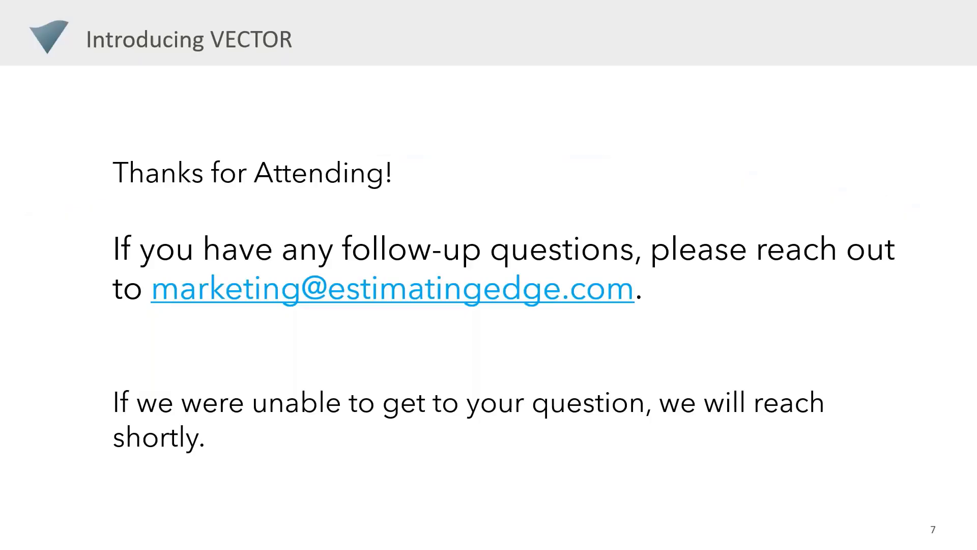